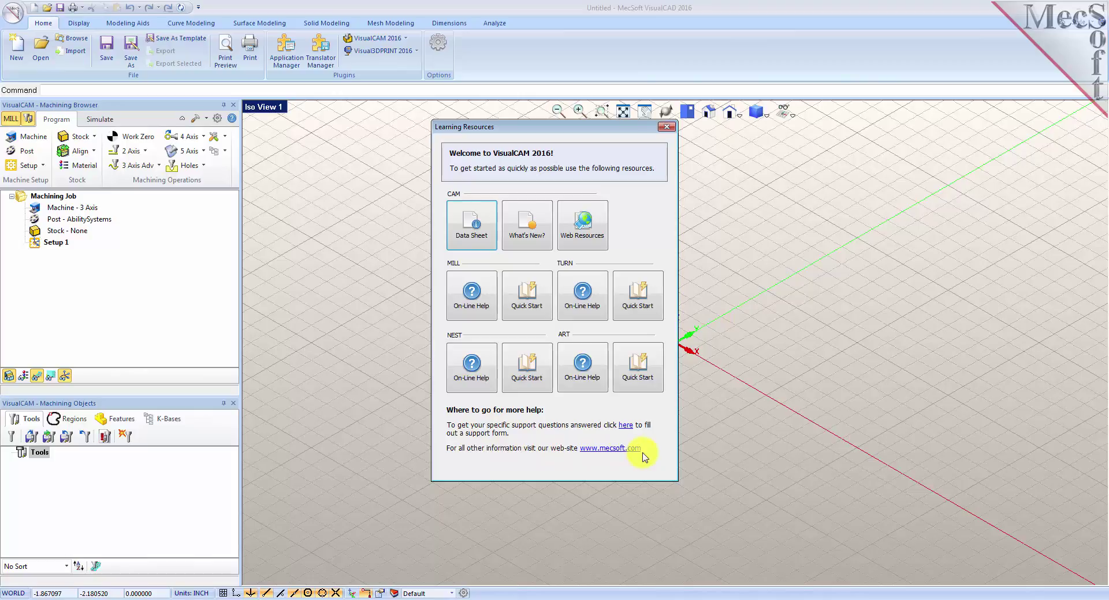
# Step: Dismiss the Learning Resources window and open the part file 3AxisIntroductionTutorial.vcp from the QuickStart folder
pyautogui.click(667, 127)
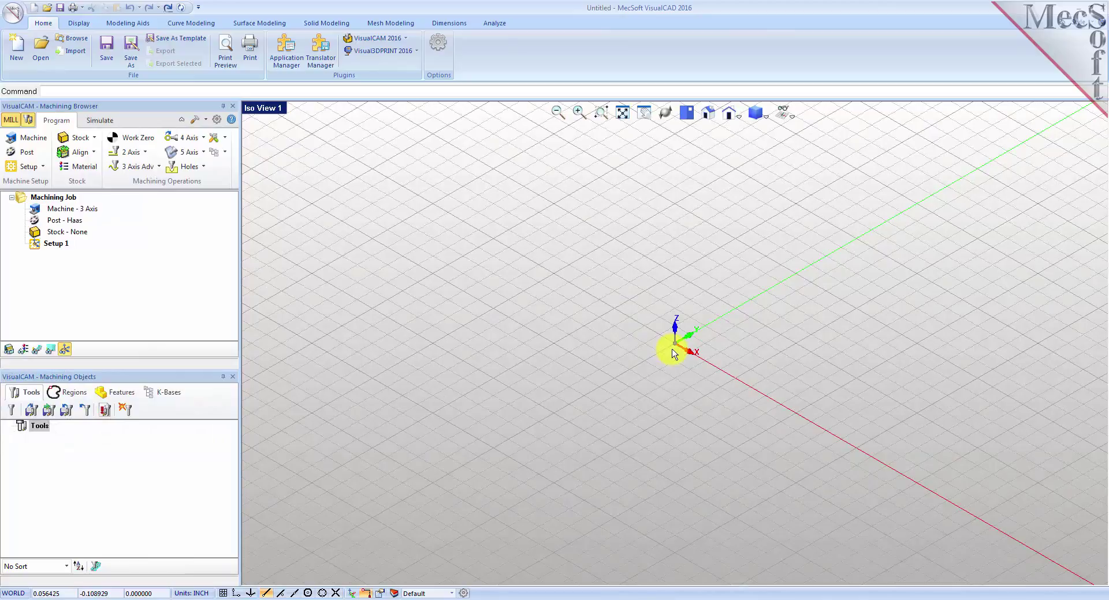
pyautogui.click(13, 14)
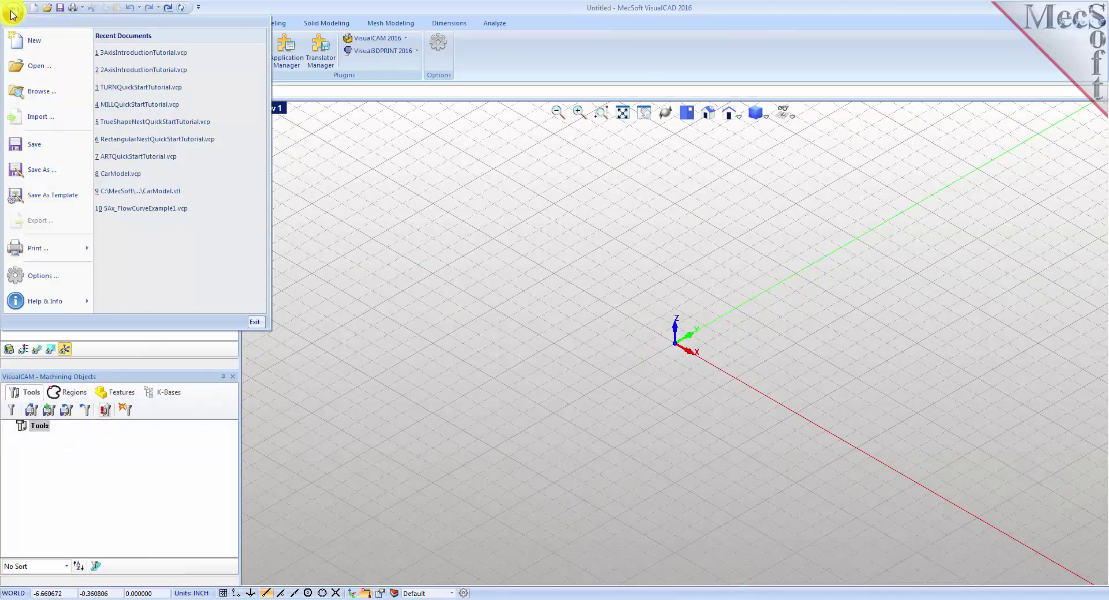
pyautogui.click(57, 67)
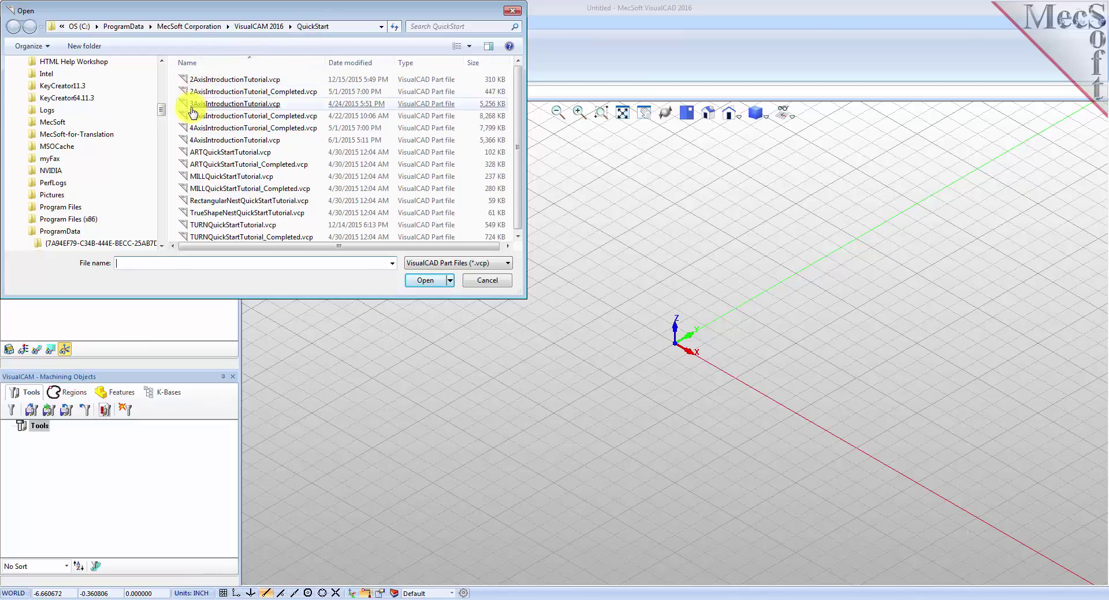
pyautogui.click(264, 107)
pyautogui.doubleClick(264, 105)
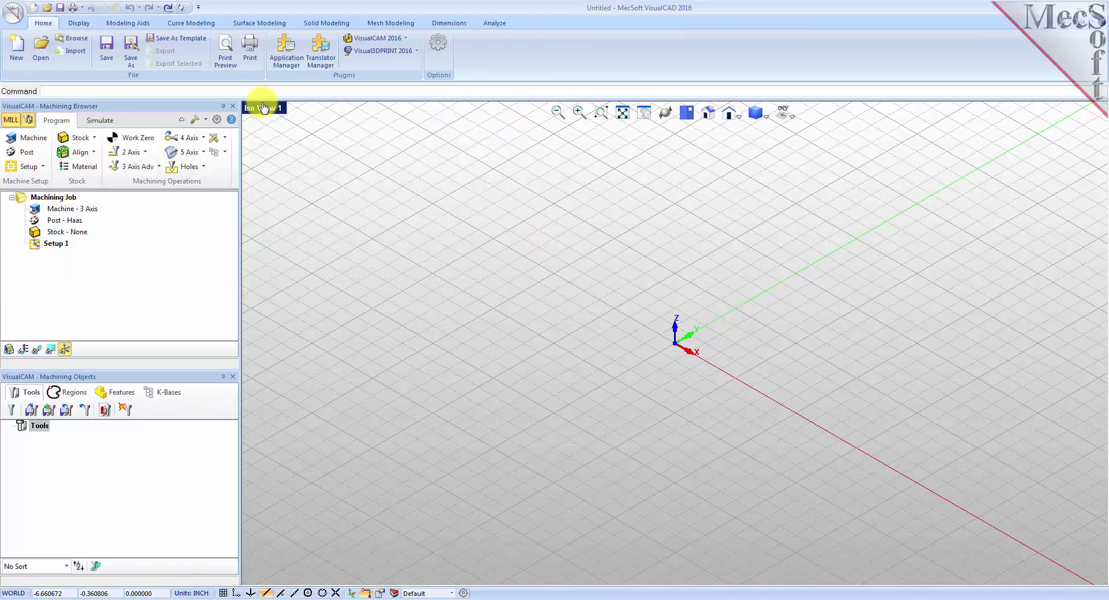
# Step: Hide the grid in the Right View and turn it back on
pyautogui.click(930, 415)
pyautogui.click(1061, 353)
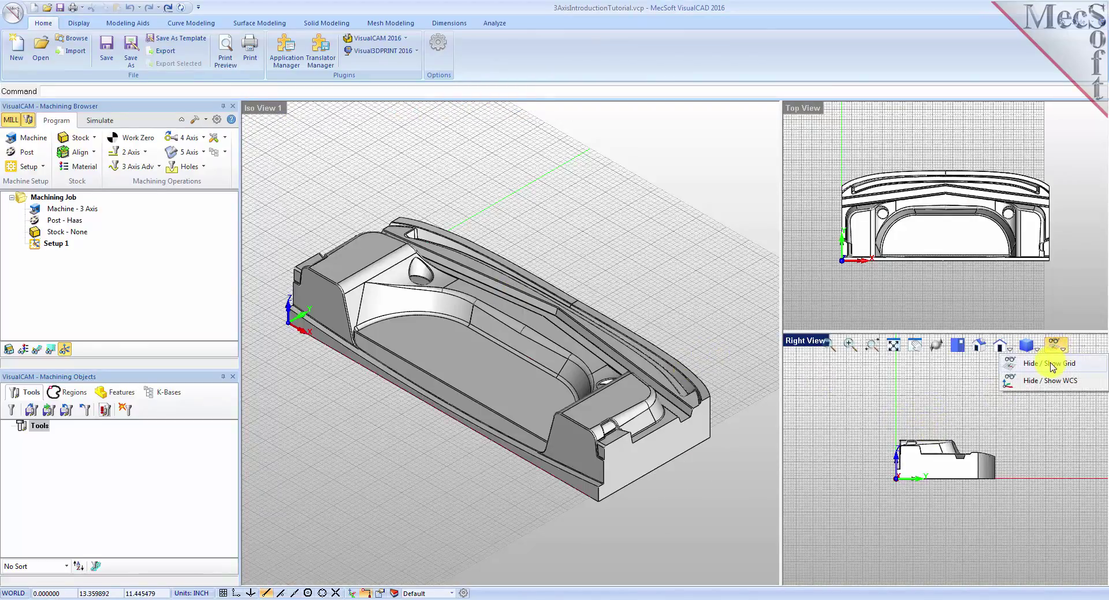
pyautogui.click(1053, 365)
pyautogui.scroll(5, 907, 456)
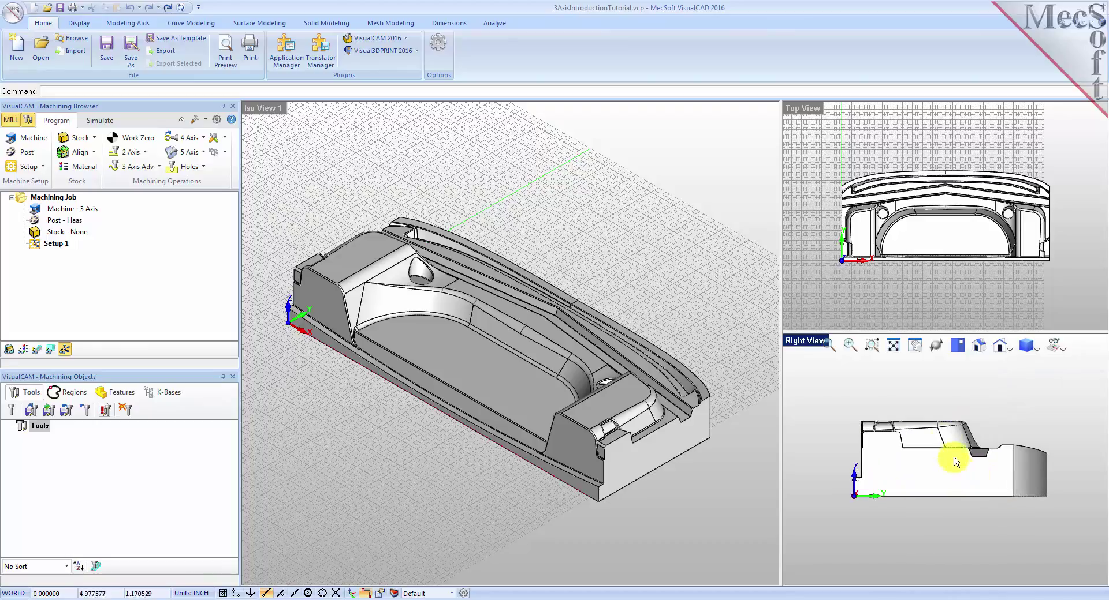
pyautogui.click(1061, 349)
pyautogui.click(1033, 378)
# Step: Hide the grid in the Top View and enlarge the part there
pyautogui.click(943, 145)
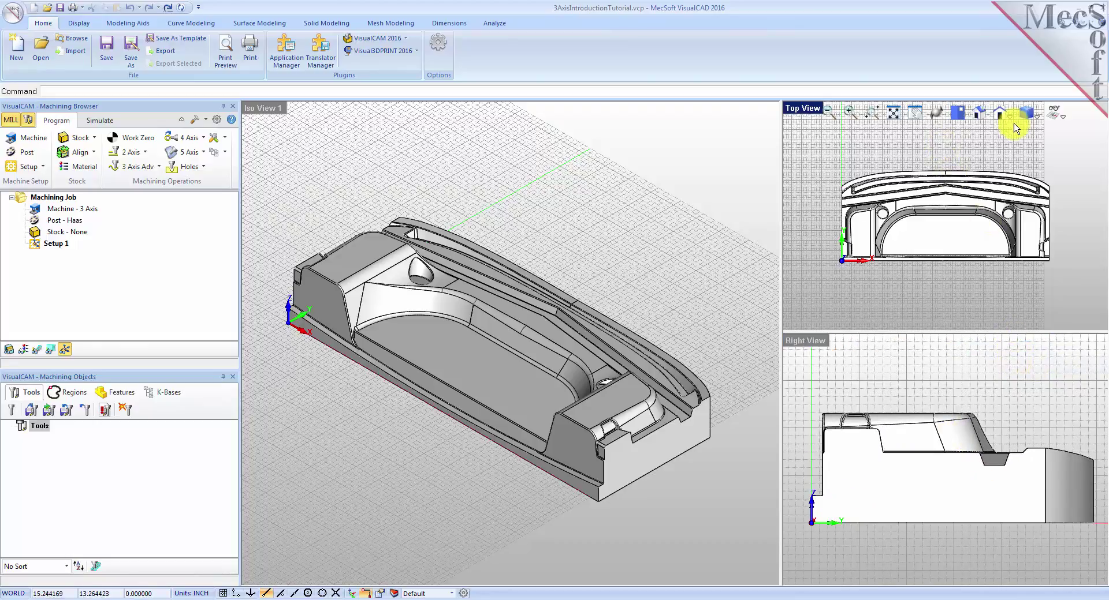
pyautogui.click(1064, 122)
pyautogui.click(1049, 148)
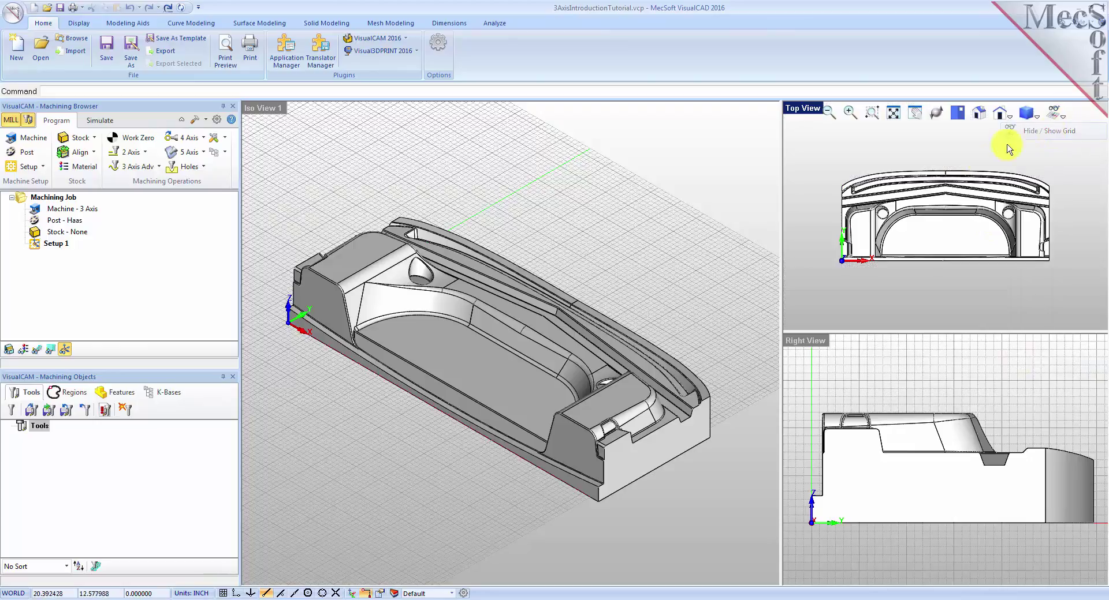
pyautogui.scroll(1, 931, 170)
pyautogui.scroll(1, 947, 235)
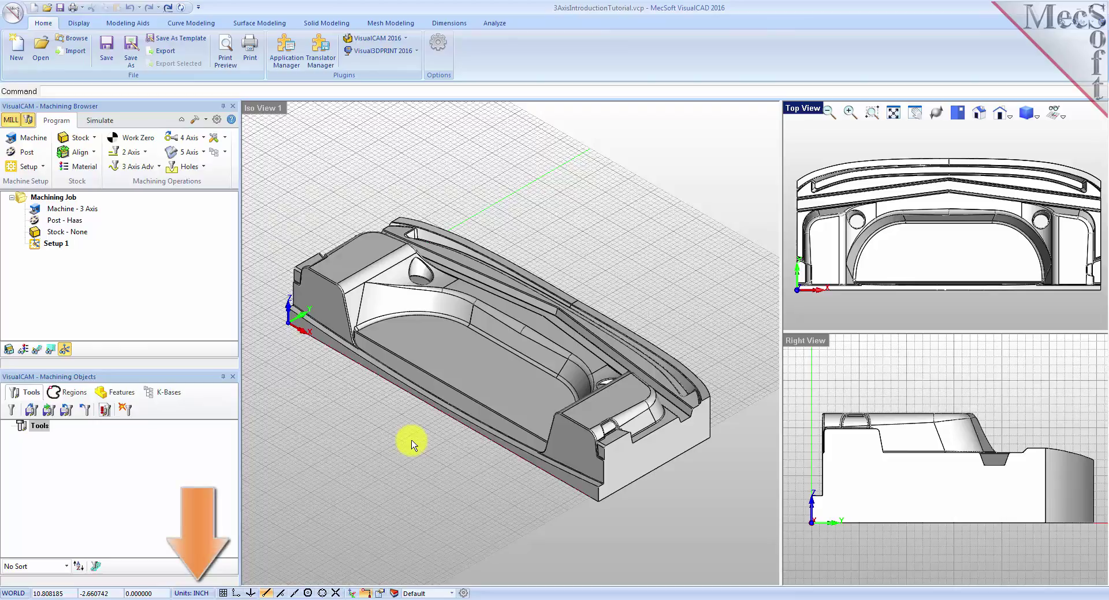
# Step: Try switching the part units from Inch to Millimeter, cancel the change, and view the part information
pyautogui.click(199, 594)
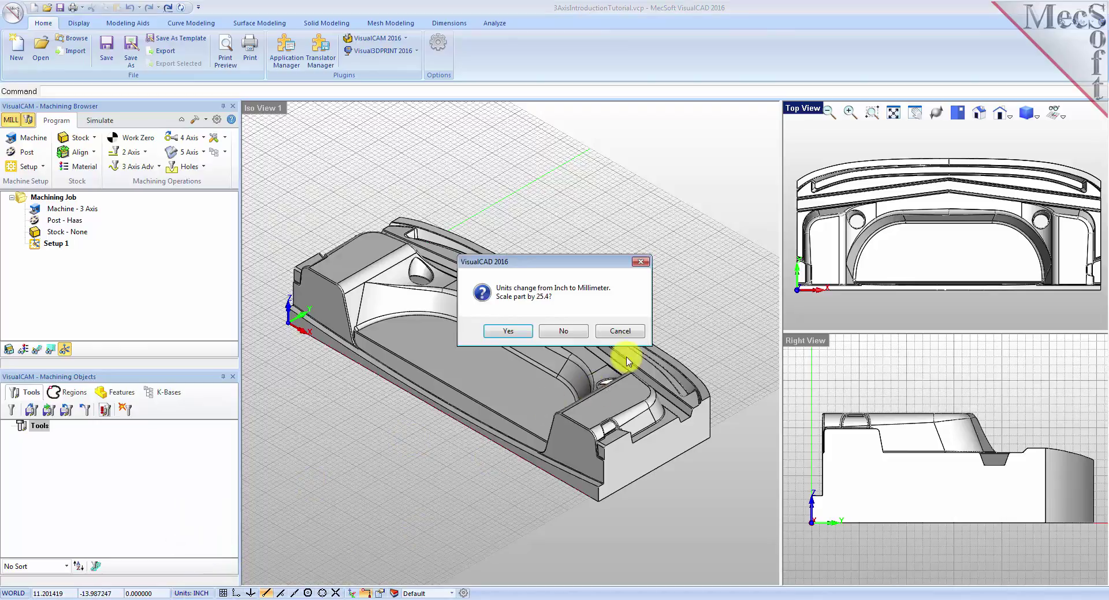
pyautogui.click(628, 336)
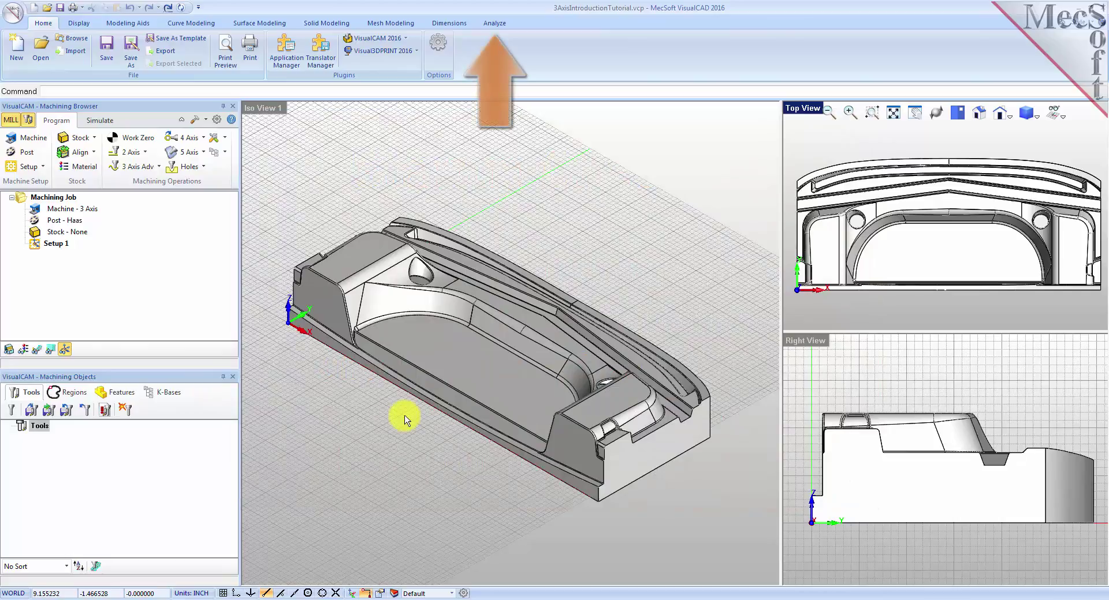
pyautogui.click(494, 25)
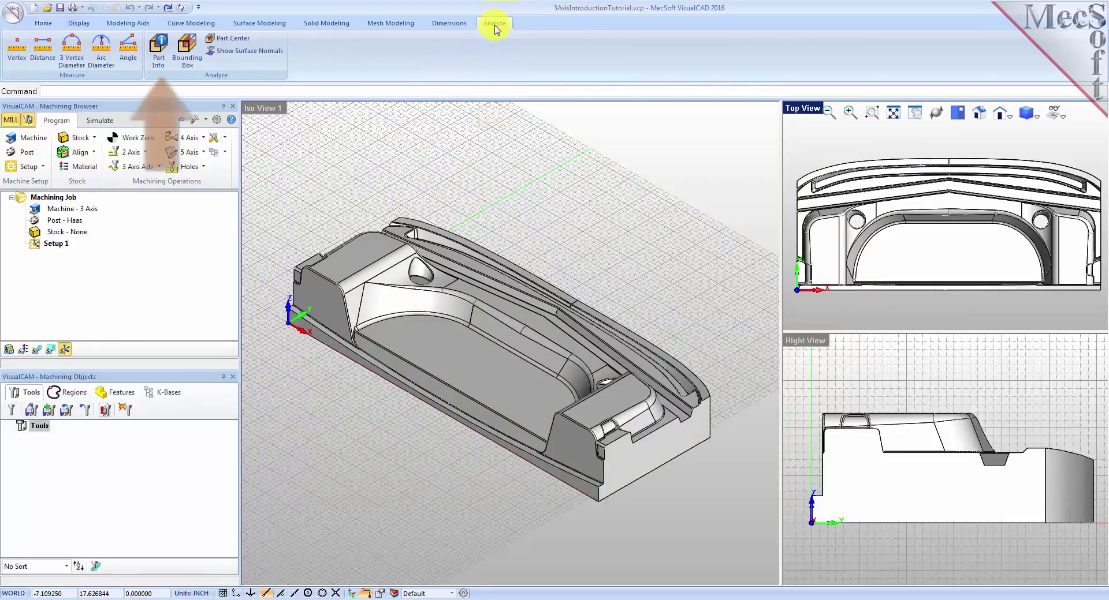
pyautogui.click(160, 58)
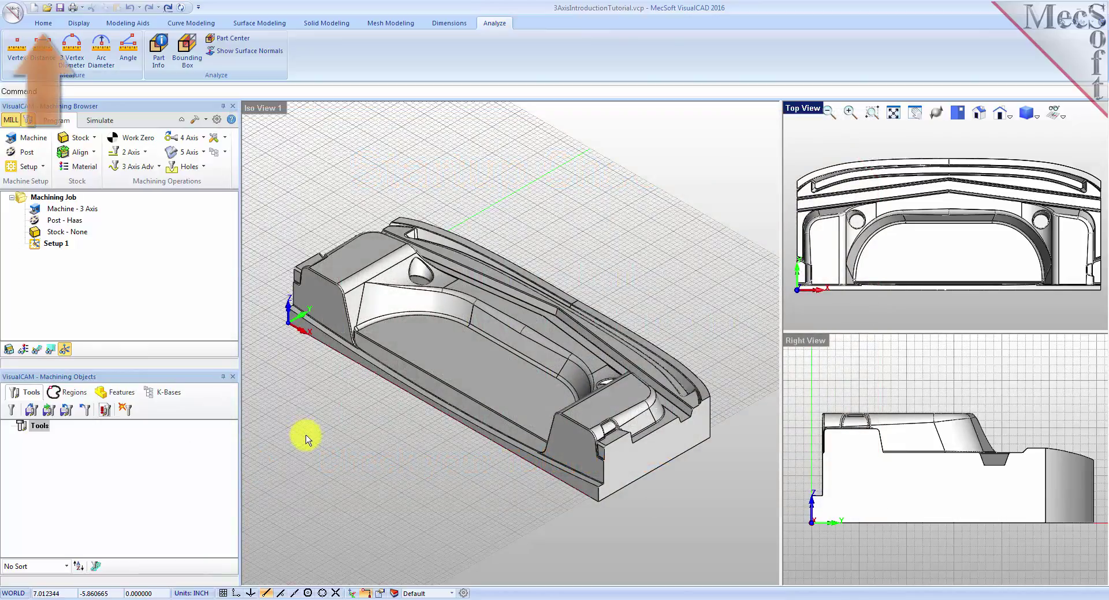
# Step: Review the Tolerance and Units options for the part faceting tolerance and units, and leave them without changes
pyautogui.click(39, 24)
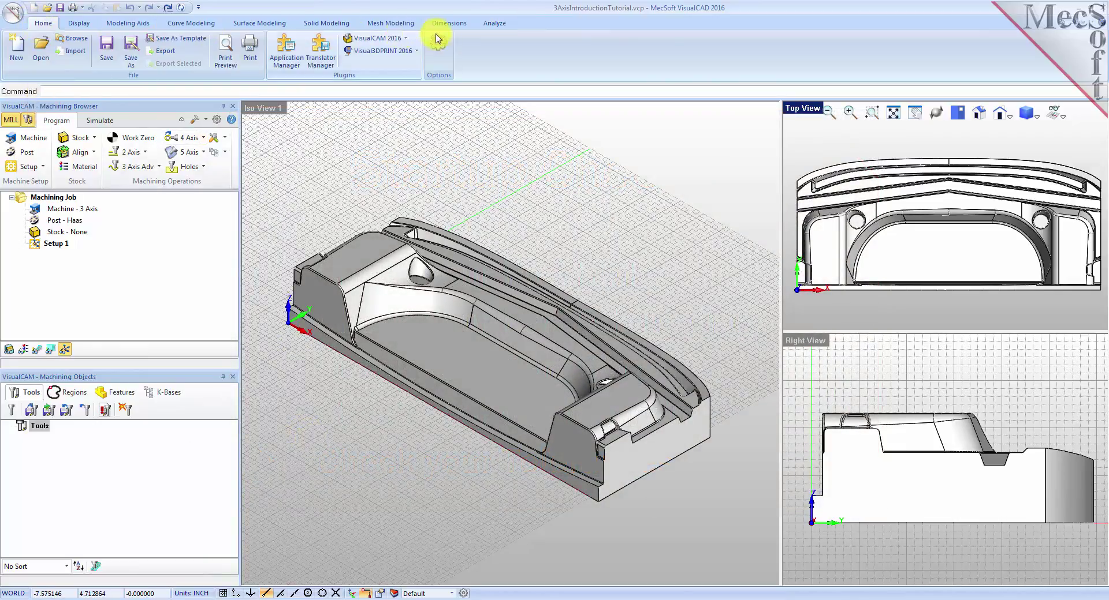
pyautogui.click(438, 52)
pyautogui.click(470, 228)
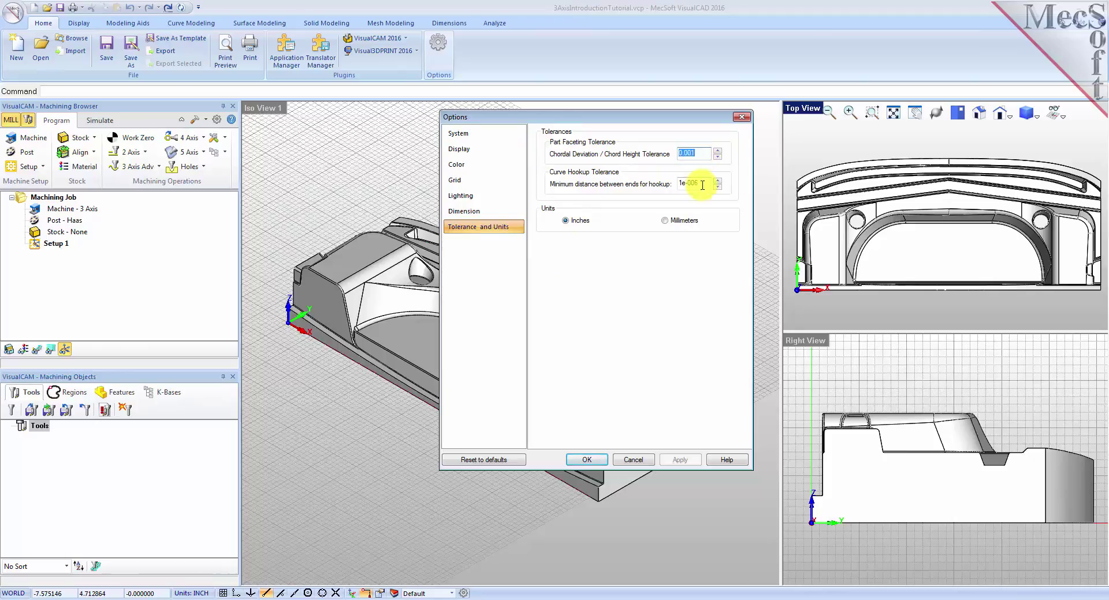
pyautogui.click(645, 465)
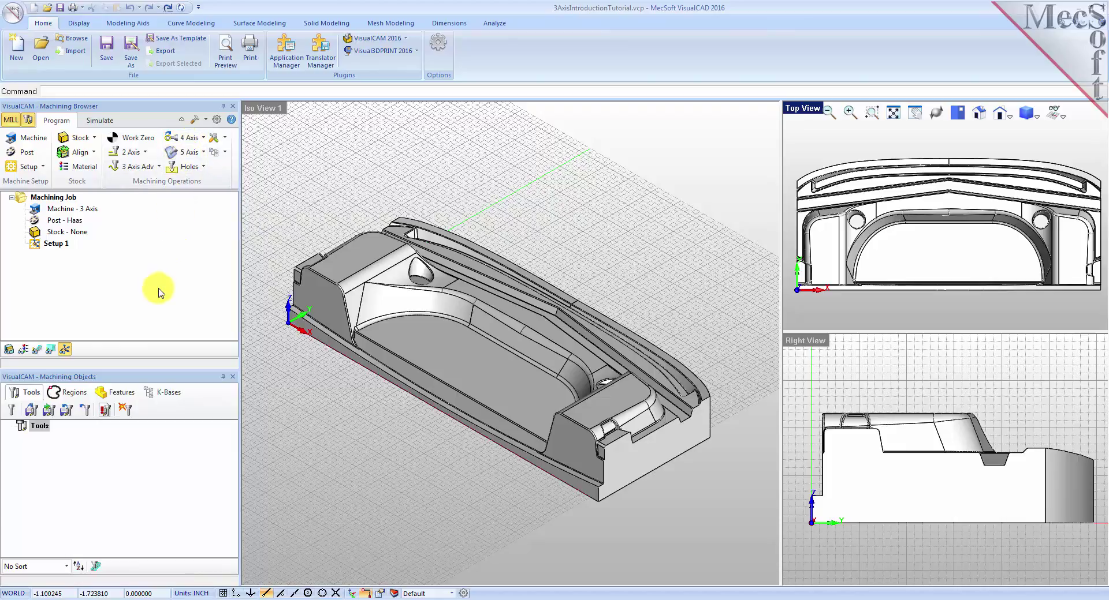
# Step: Define the machine tool manually with 3 Axis as the number of axes
pyautogui.click(35, 139)
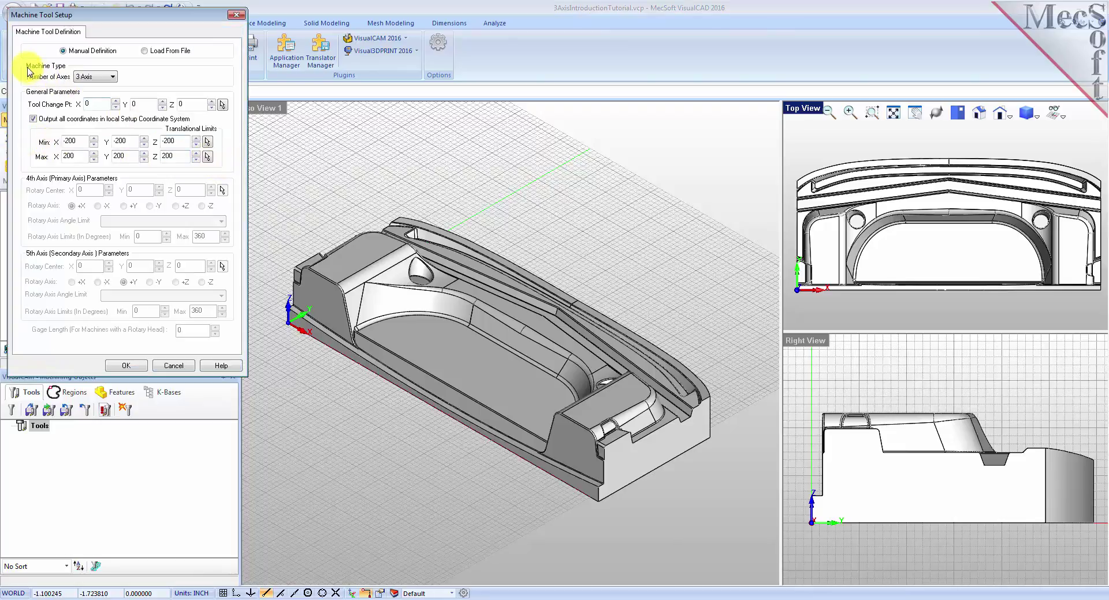
pyautogui.click(99, 87)
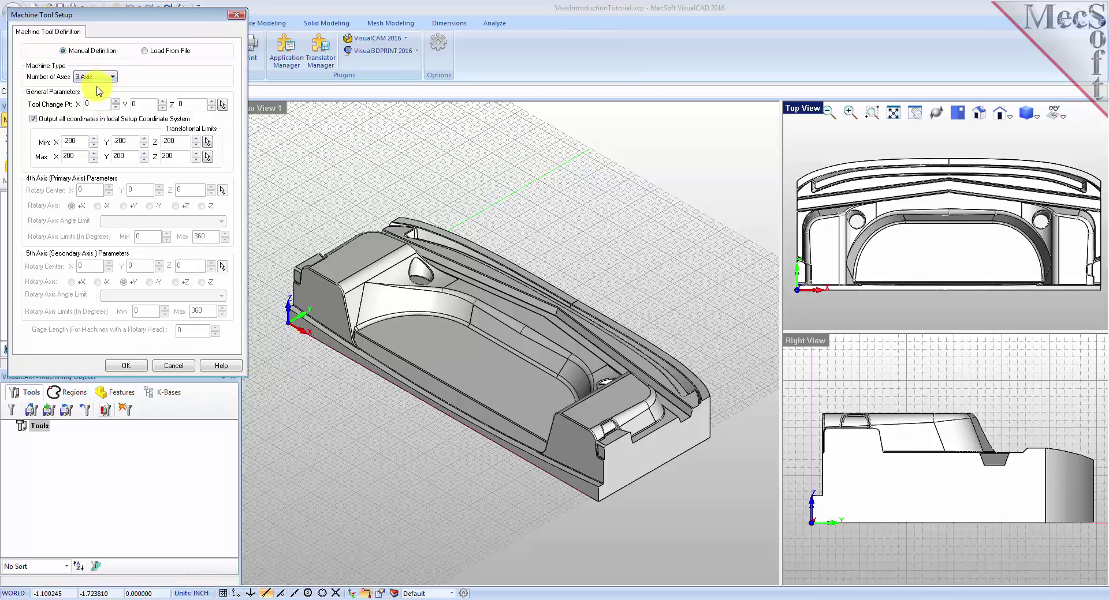
pyautogui.click(125, 366)
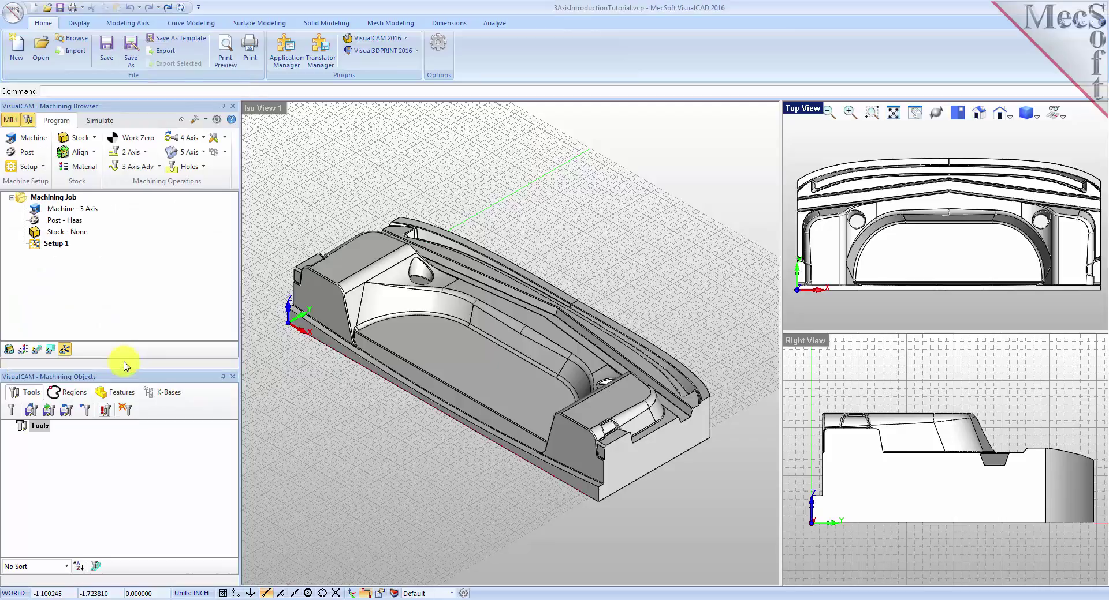
pyautogui.click(42, 209)
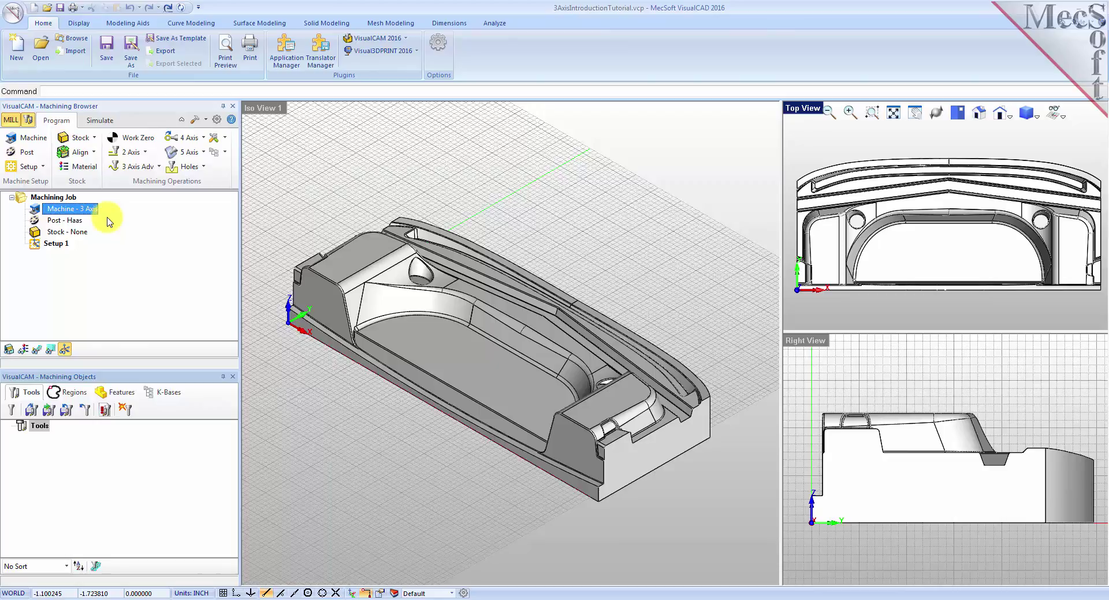
# Step: Set the post-processor to Haas with .nc as the posted file extension
pyautogui.click(26, 155)
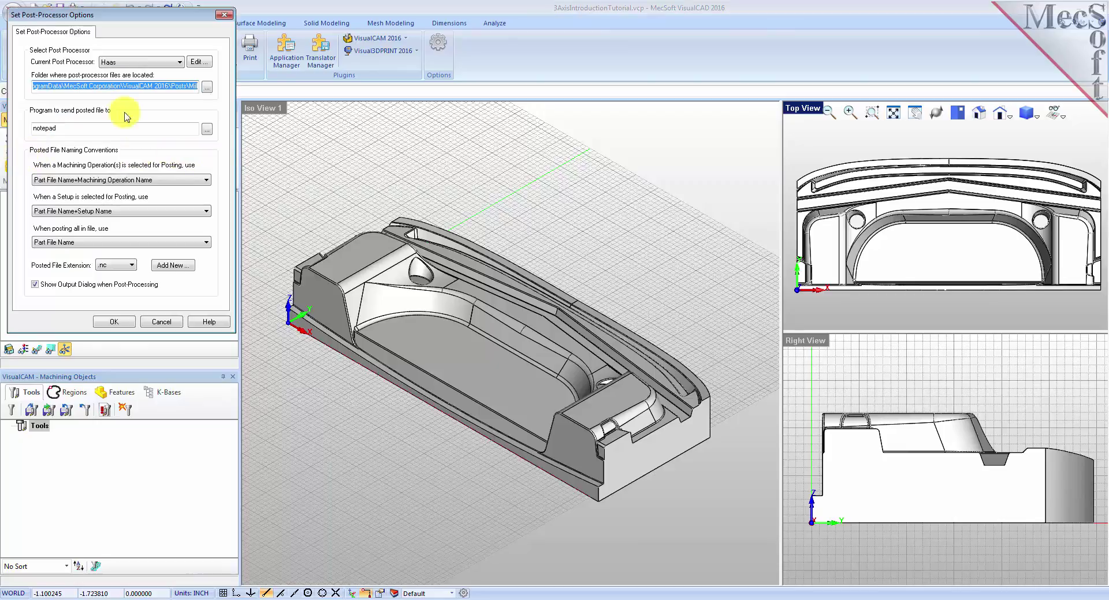
pyautogui.click(179, 62)
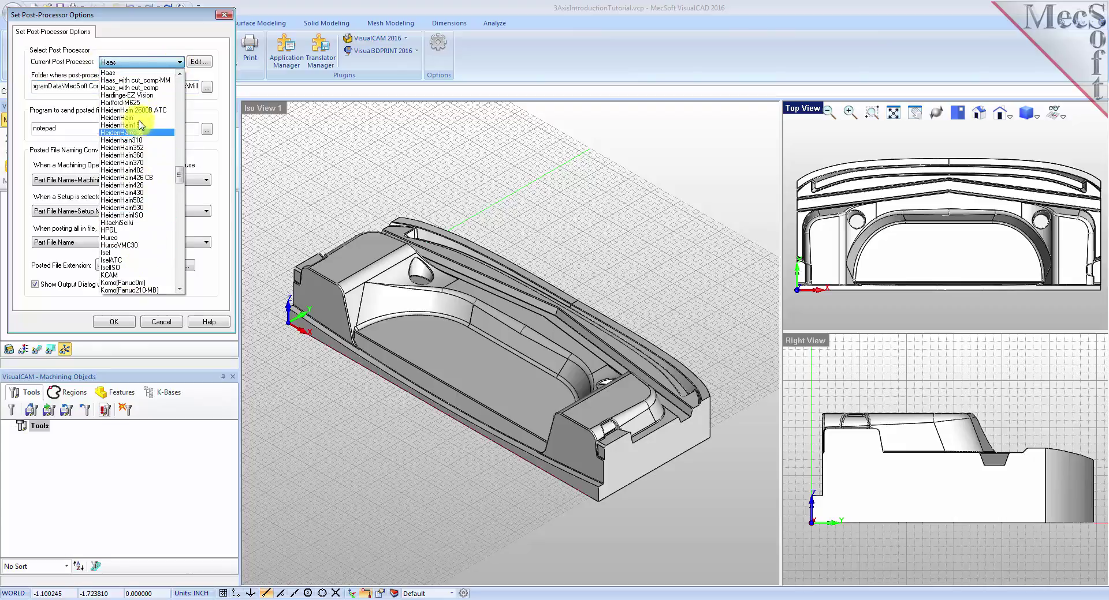
pyautogui.click(138, 73)
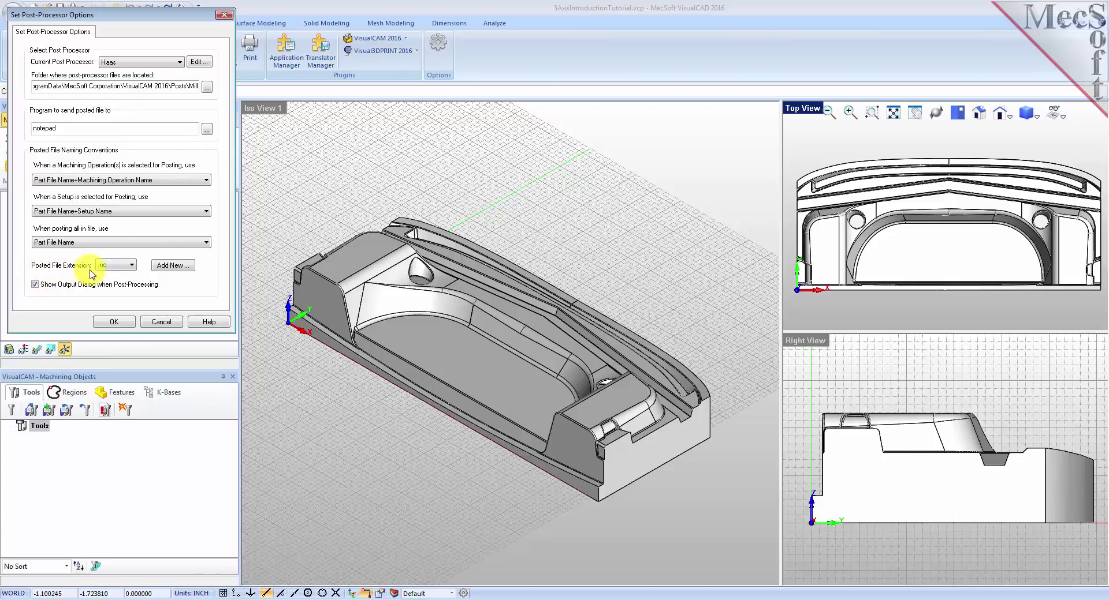
pyautogui.click(132, 266)
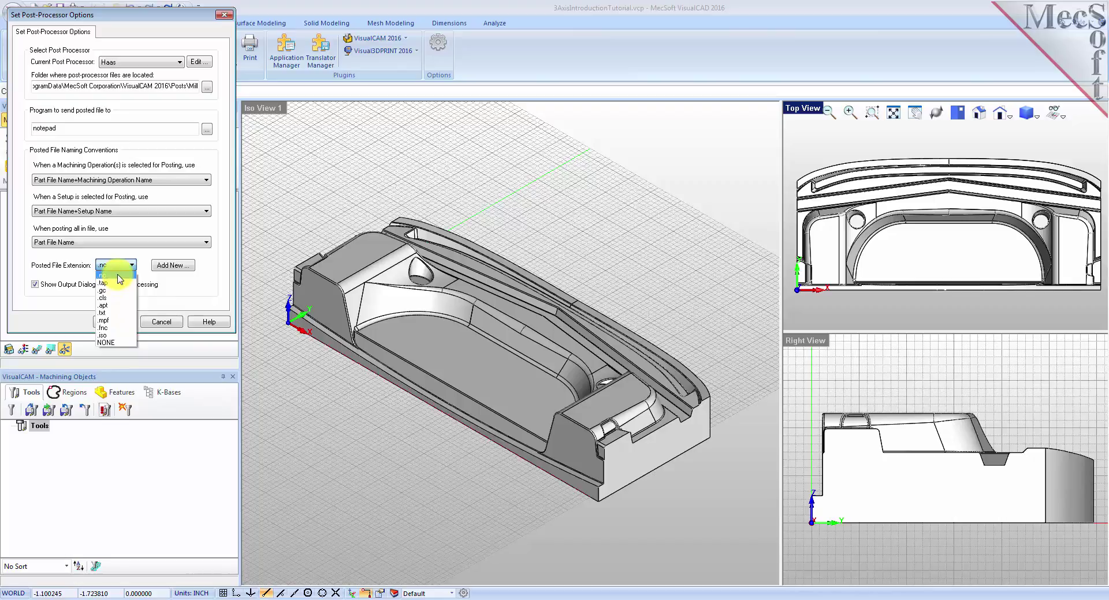
pyautogui.click(118, 276)
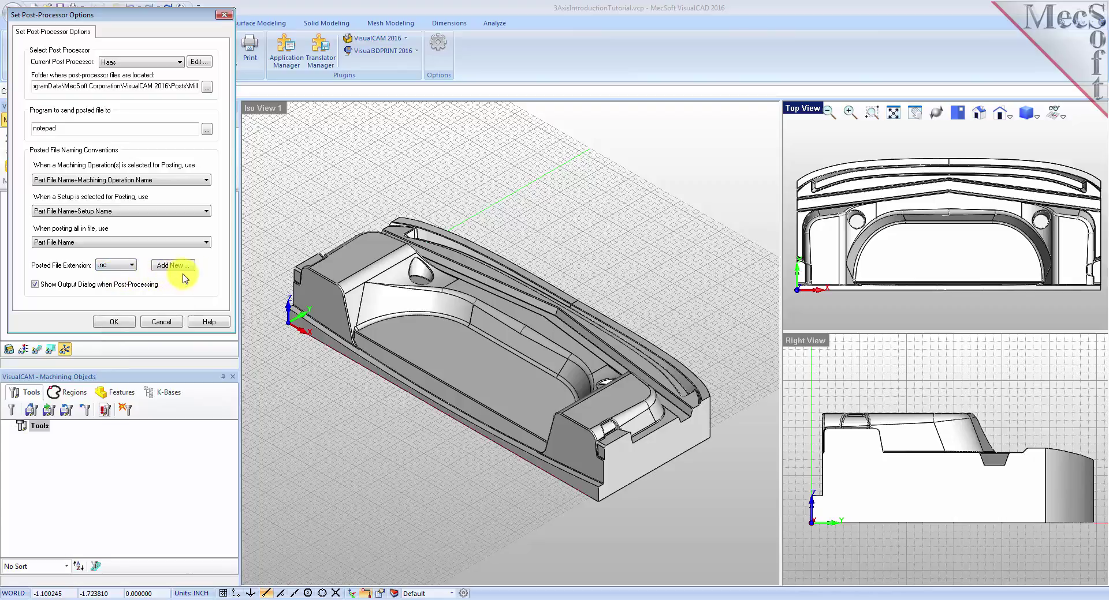
pyautogui.click(119, 324)
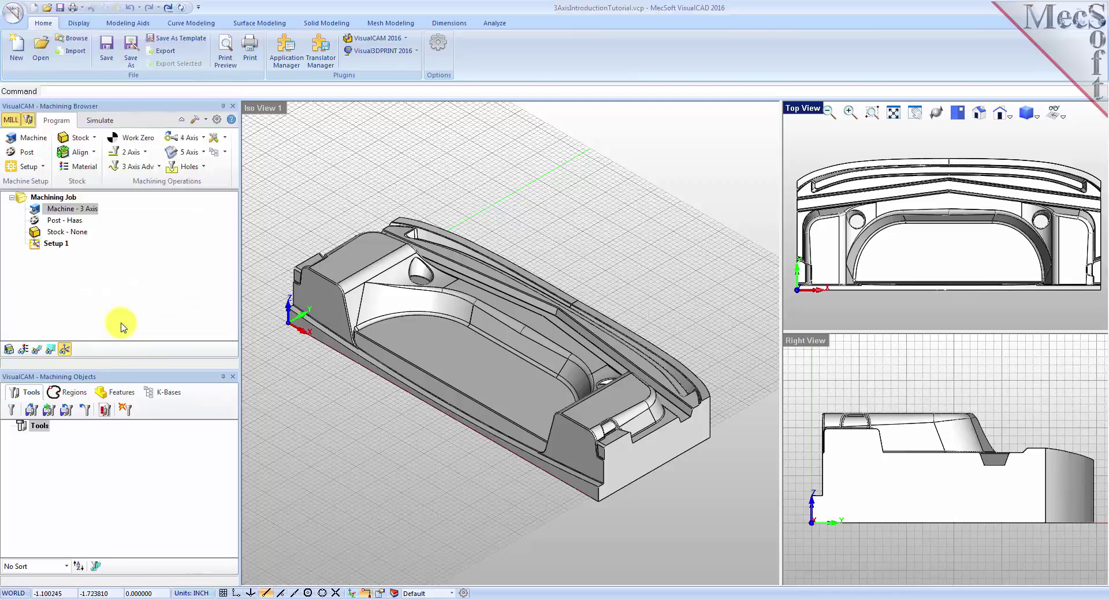
pyautogui.click(44, 220)
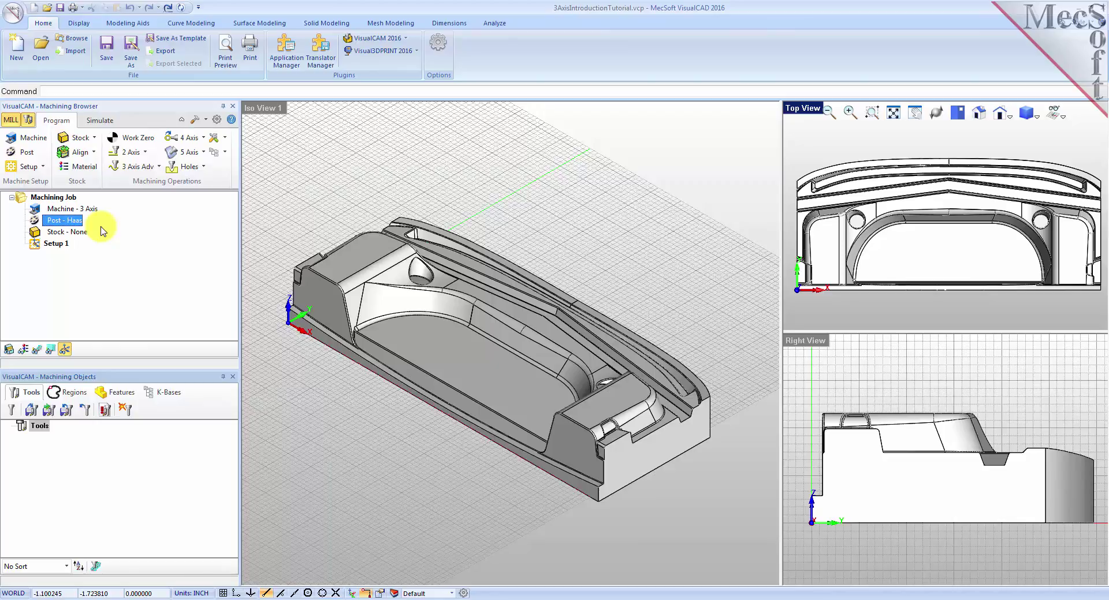
# Step: Create a box stock around the part using the model's bounding box for its corner coordinates and dimensions
pyautogui.click(33, 245)
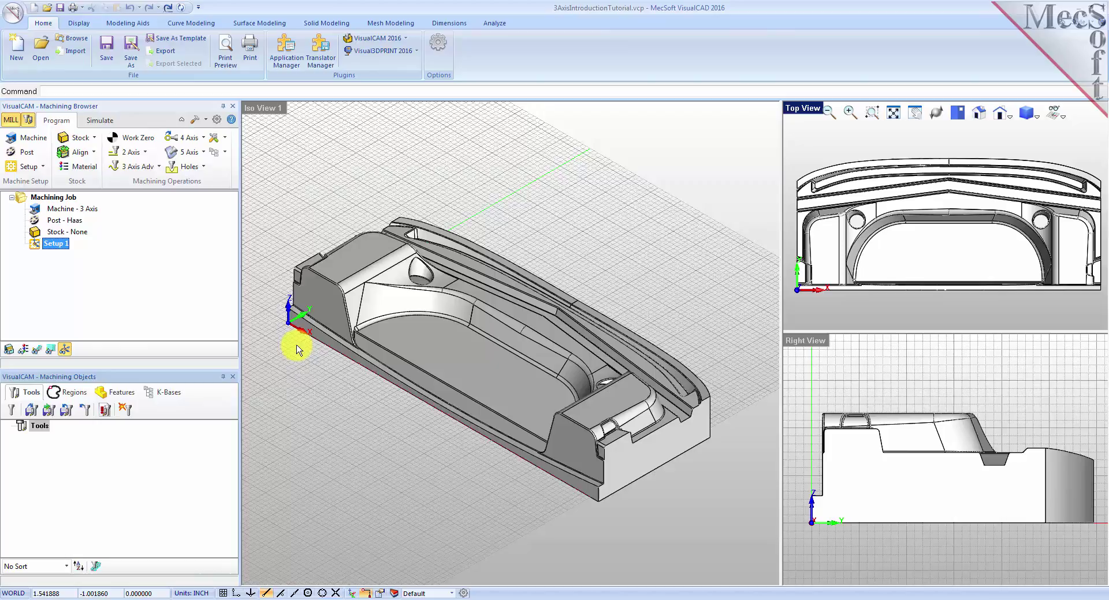
pyautogui.click(93, 139)
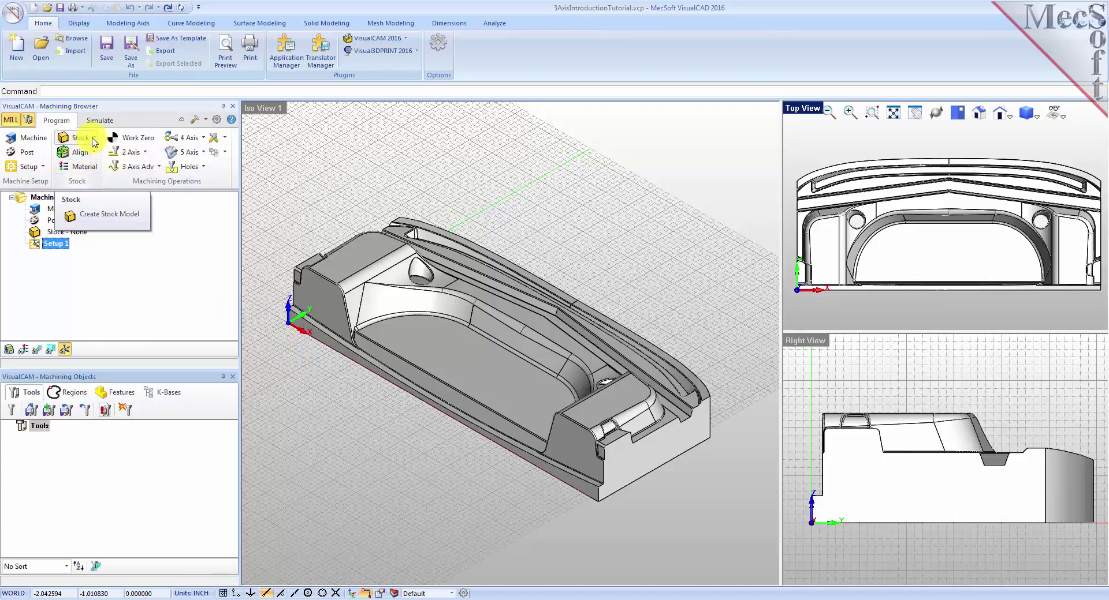
pyautogui.click(94, 139)
pyautogui.click(122, 155)
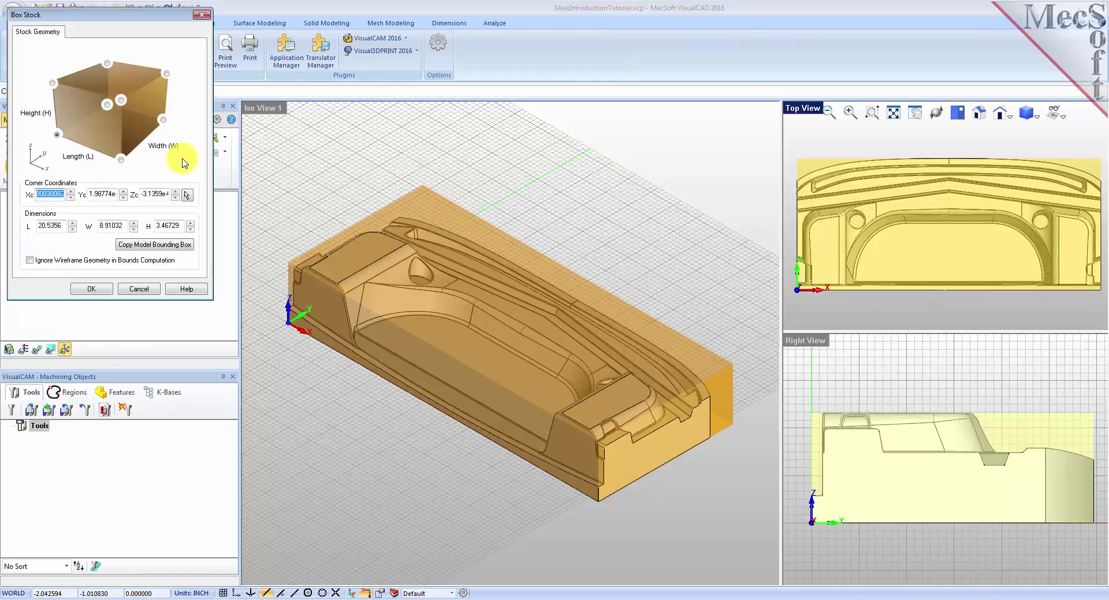
pyautogui.click(157, 244)
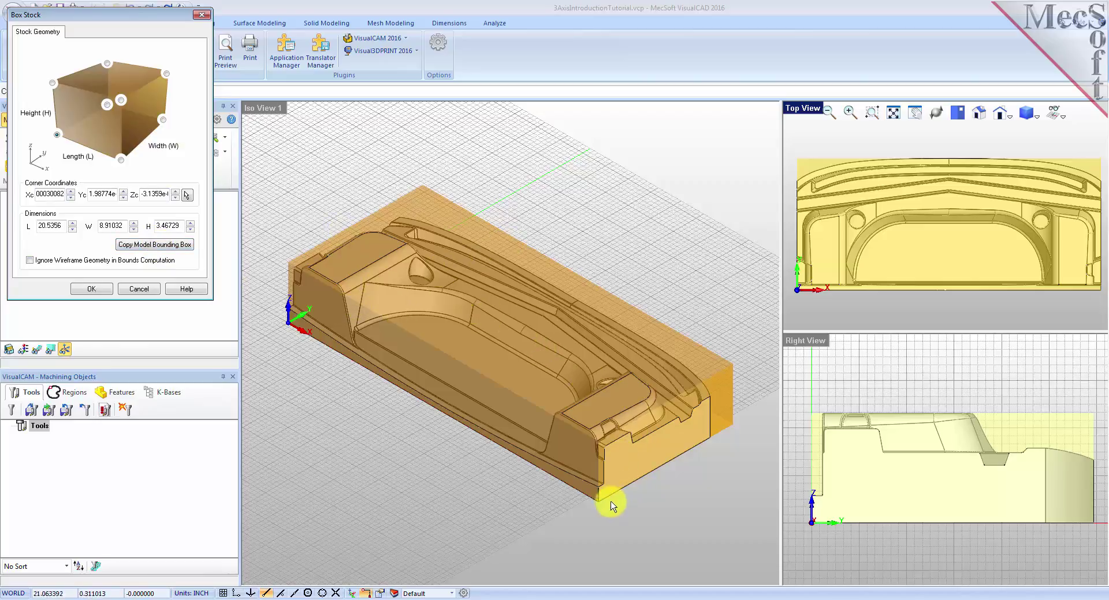
# Step: Set the box stock's height to 3.75 inches, keep the lower south-west corner as its reference, and accept the stock
pyautogui.doubleClick(52, 194)
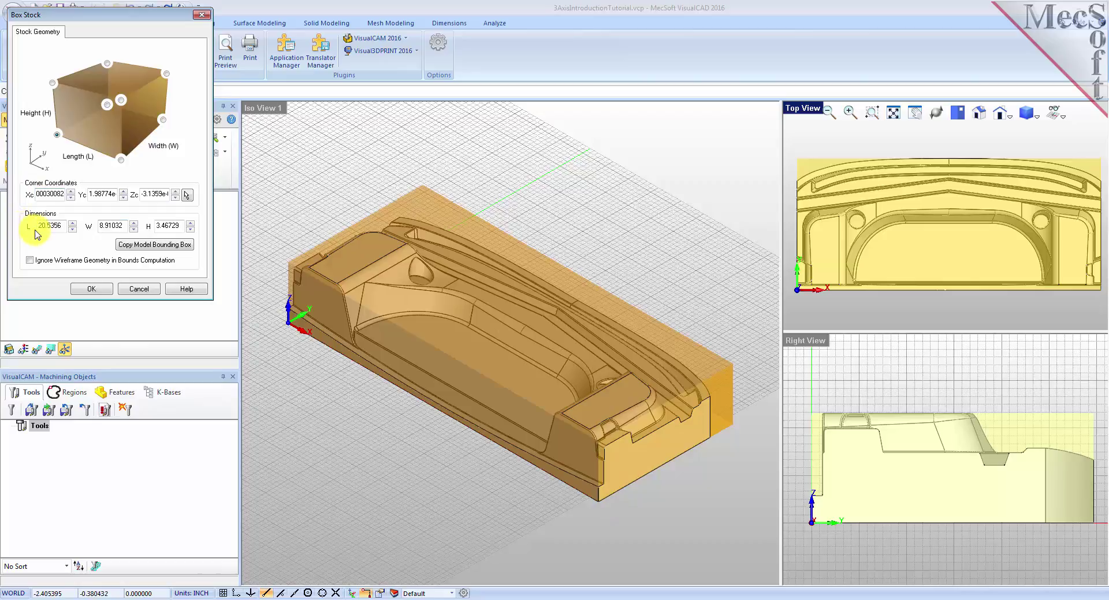
pyautogui.doubleClick(158, 228)
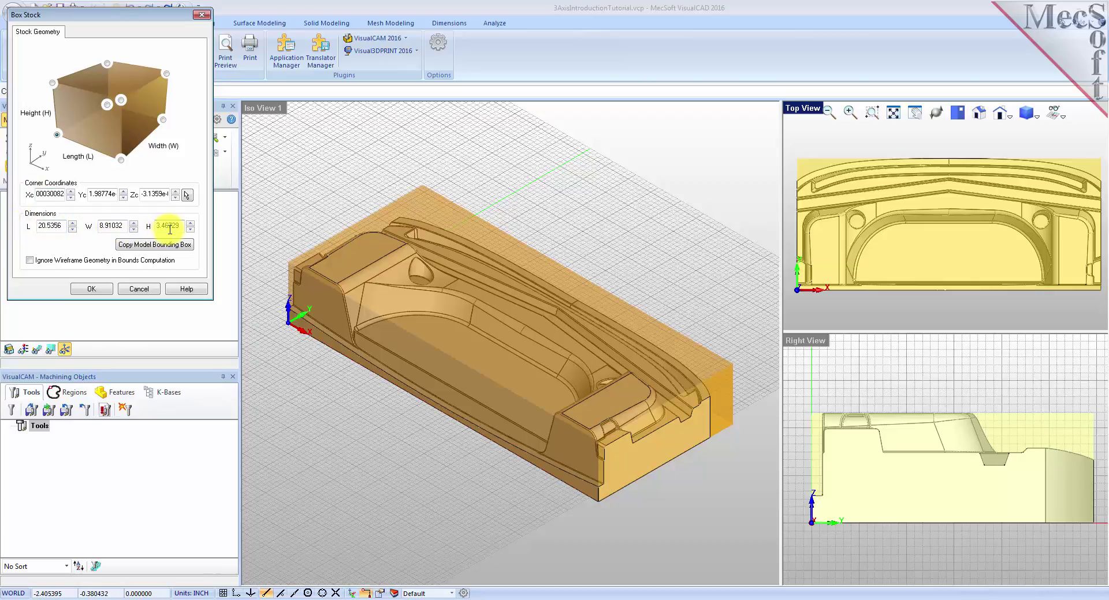
pyautogui.moveTo(181, 226); pyautogui.dragTo(134, 226)
pyautogui.write('3.75')
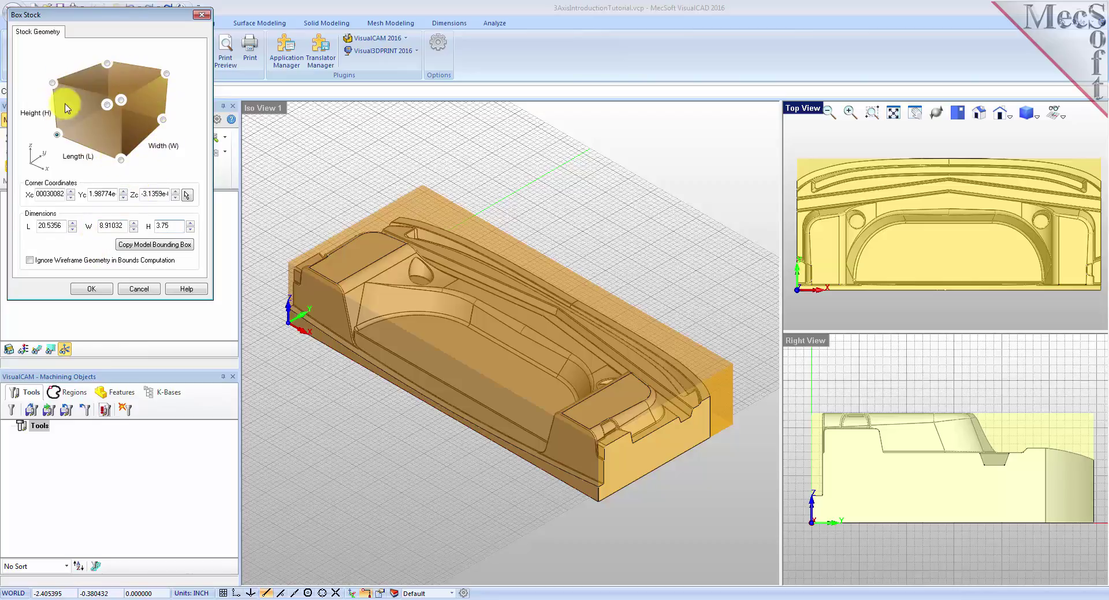
pyautogui.click(57, 137)
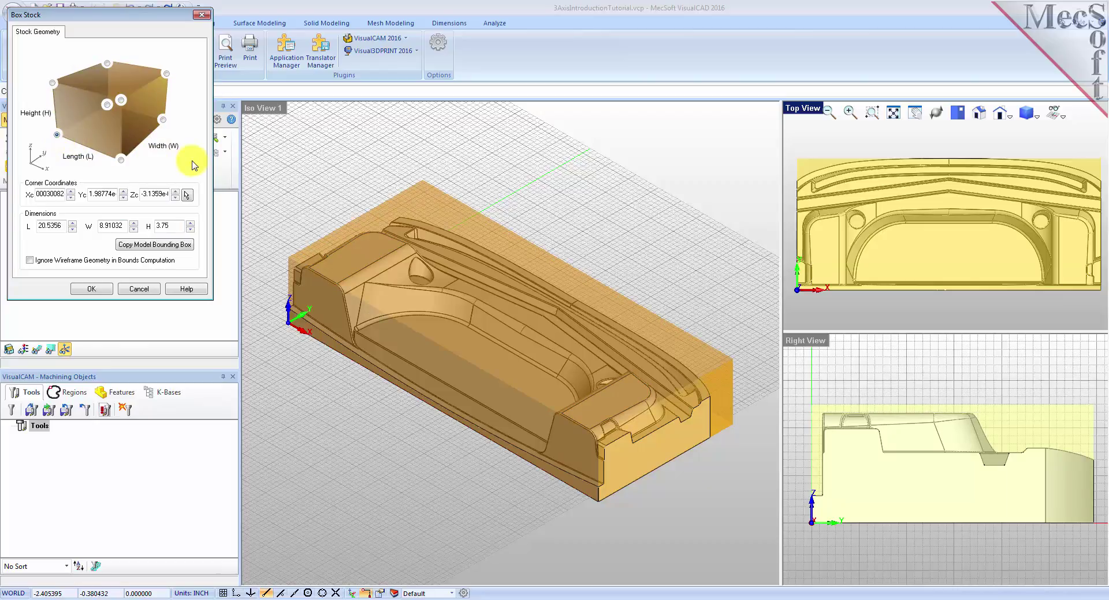
pyautogui.click(90, 289)
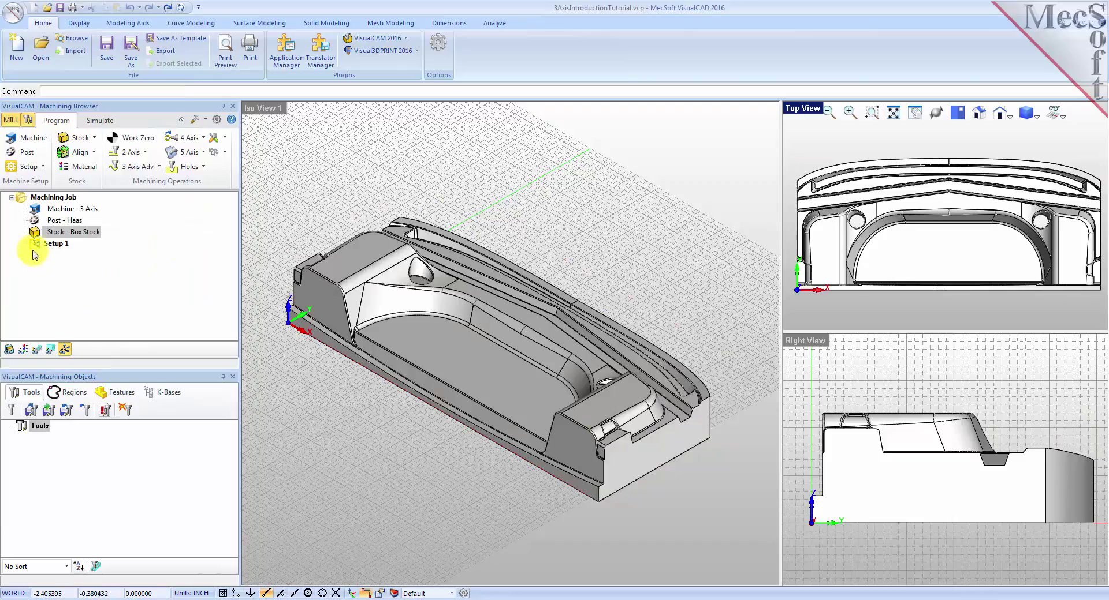
# Step: Turn on the stock display and inspect the box stock around the part from several angles
pyautogui.click(39, 234)
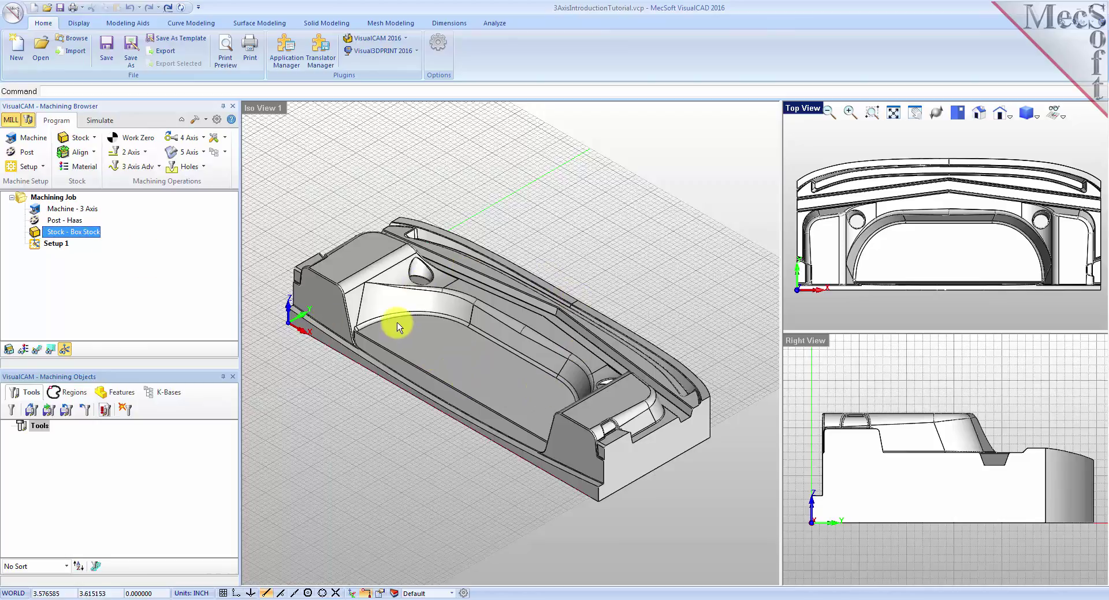
pyautogui.click(9, 354)
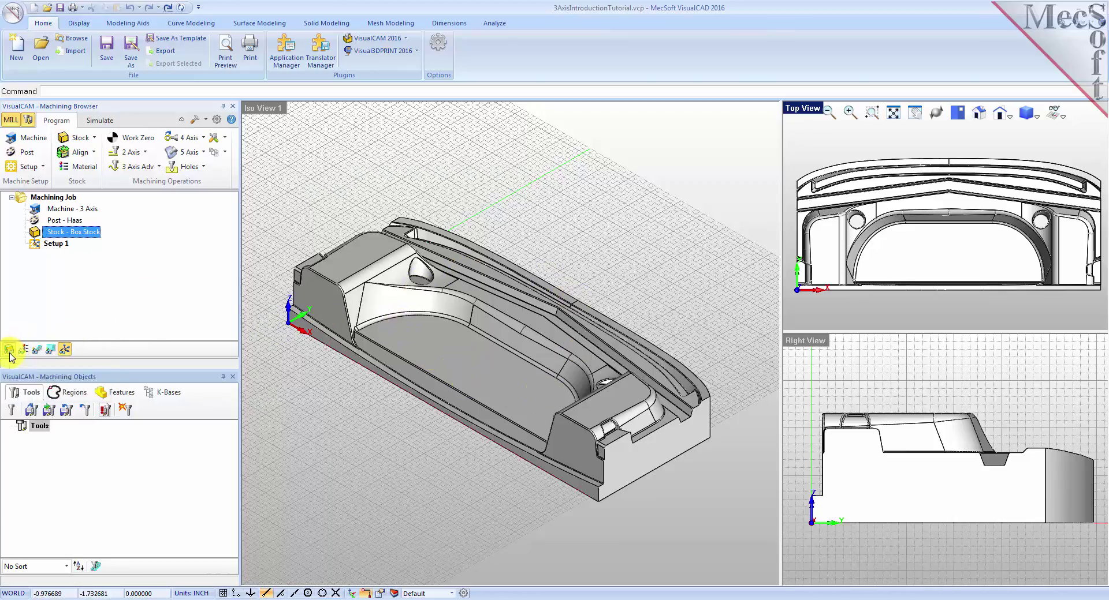
pyautogui.click(10, 351)
pyautogui.click(9, 351)
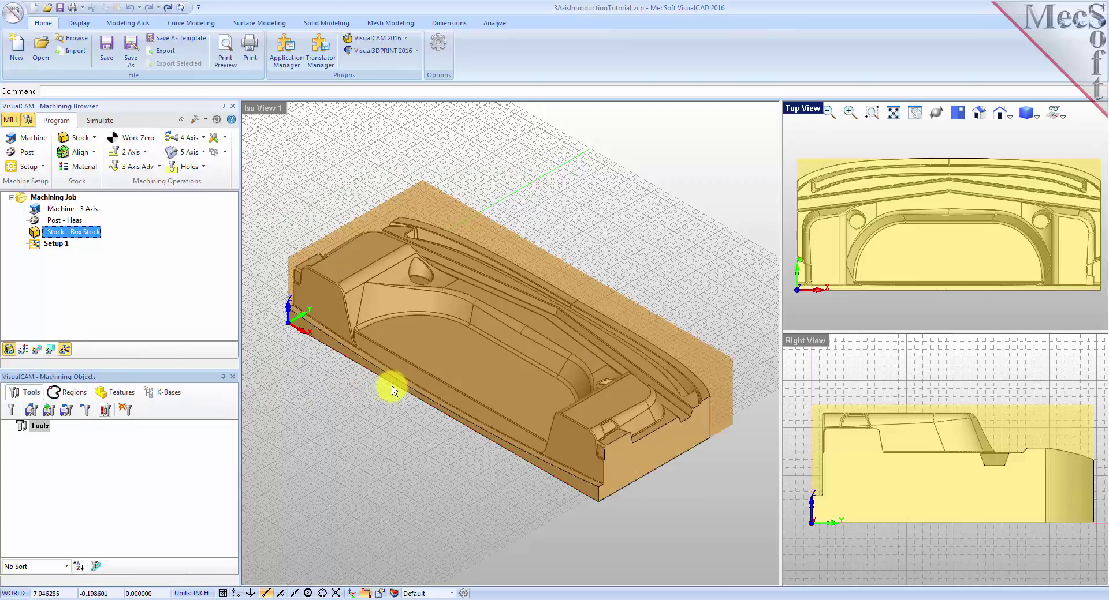
pyautogui.moveTo(460, 413)
pyautogui.mouseDown(button='right')
pyautogui.moveTo(455, 364)
pyautogui.moveTo(458, 408)
pyautogui.mouseUp(button='right')
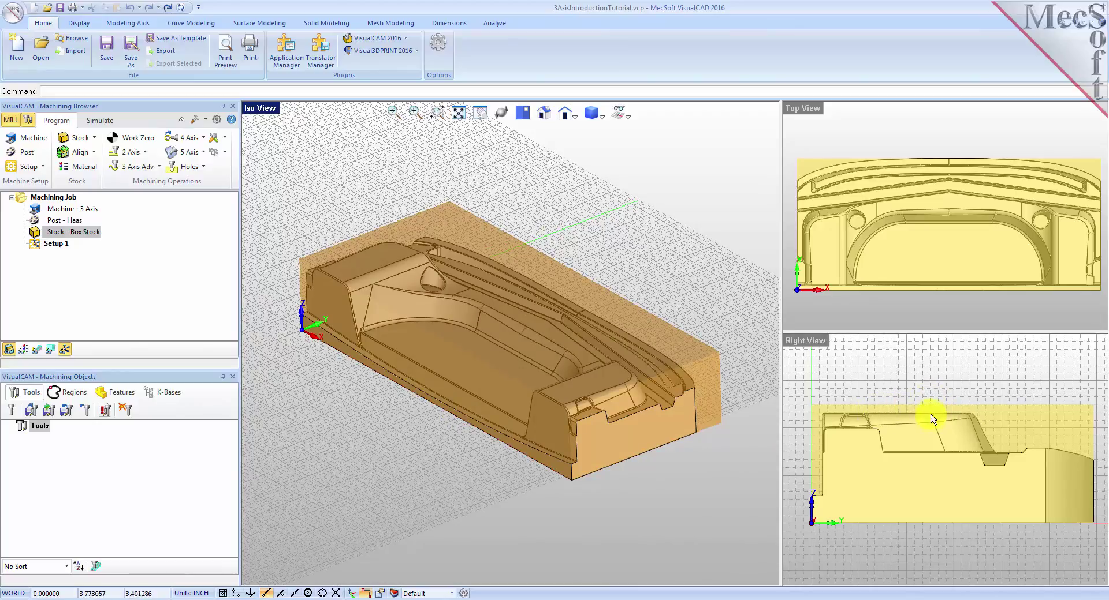
pyautogui.moveTo(443, 438); pyautogui.dragTo(448, 448, button='right')
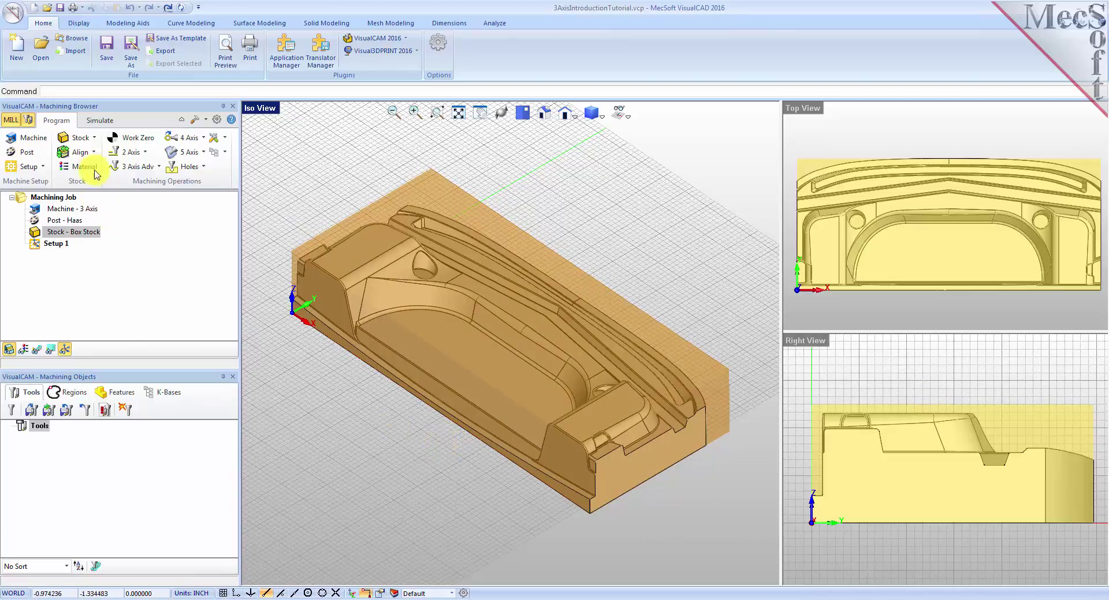
# Step: Align the stock about the part with Bottom Z alignment and Center XY alignment, and check the underside
pyautogui.click(95, 151)
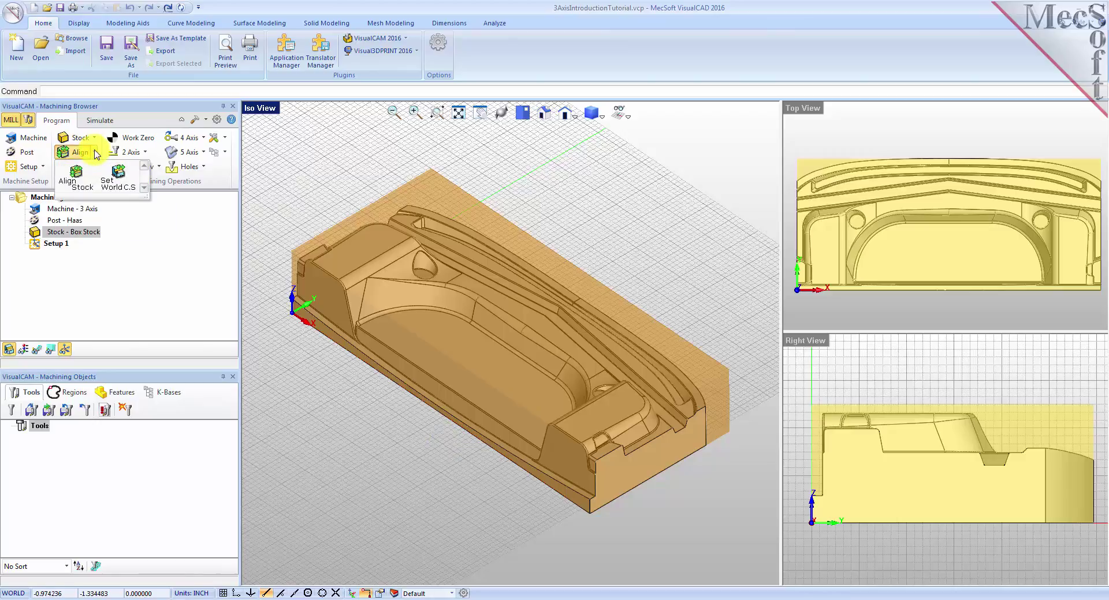
pyautogui.click(89, 192)
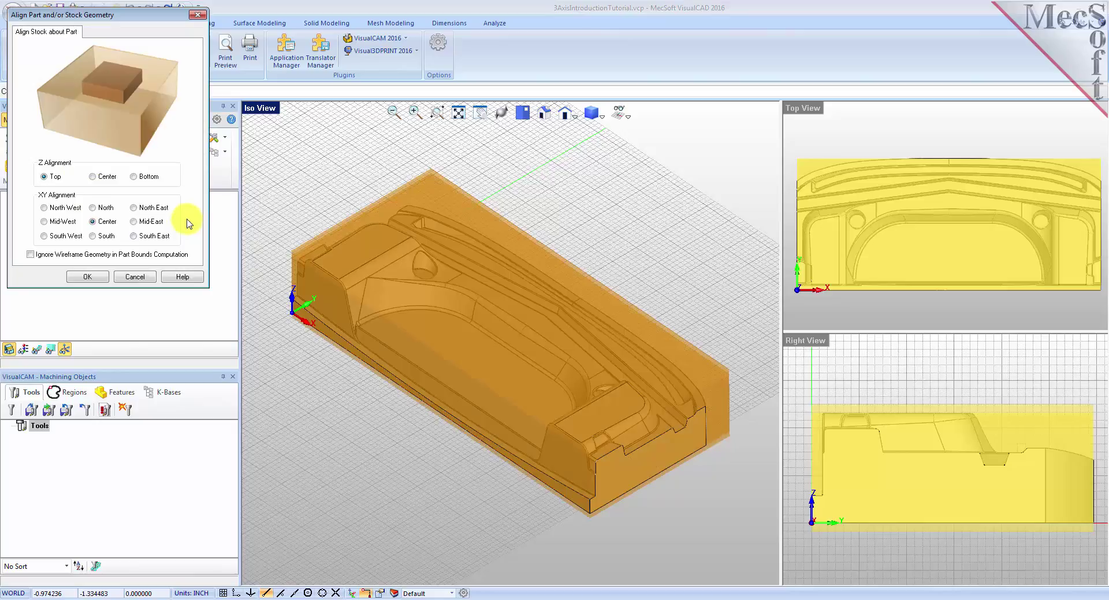
pyautogui.moveTo(503, 400); pyautogui.dragTo(418, 385, button='middle')
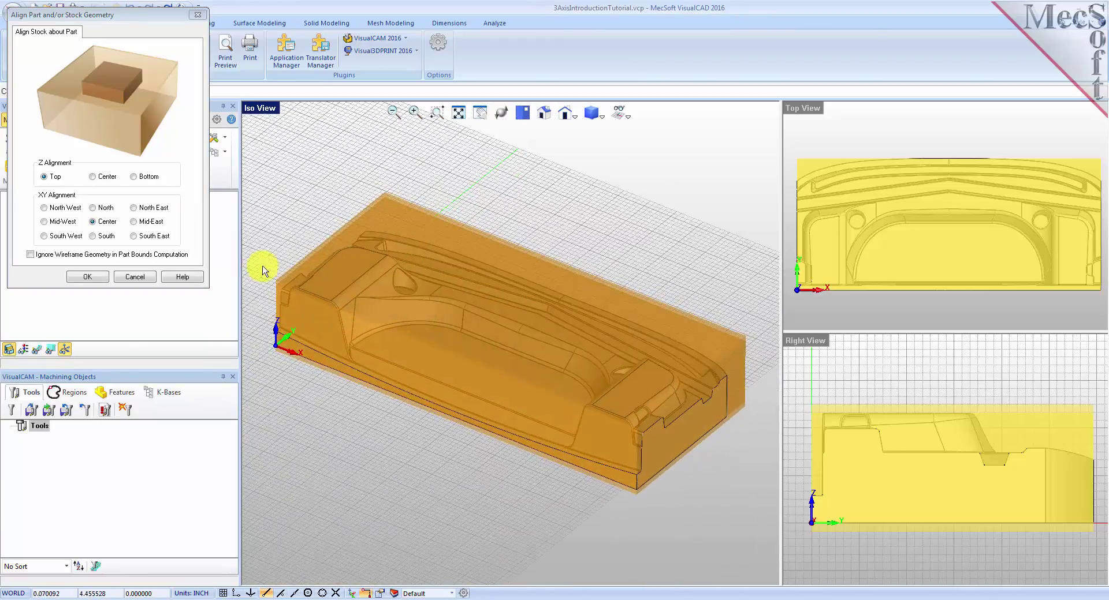
pyautogui.click(134, 178)
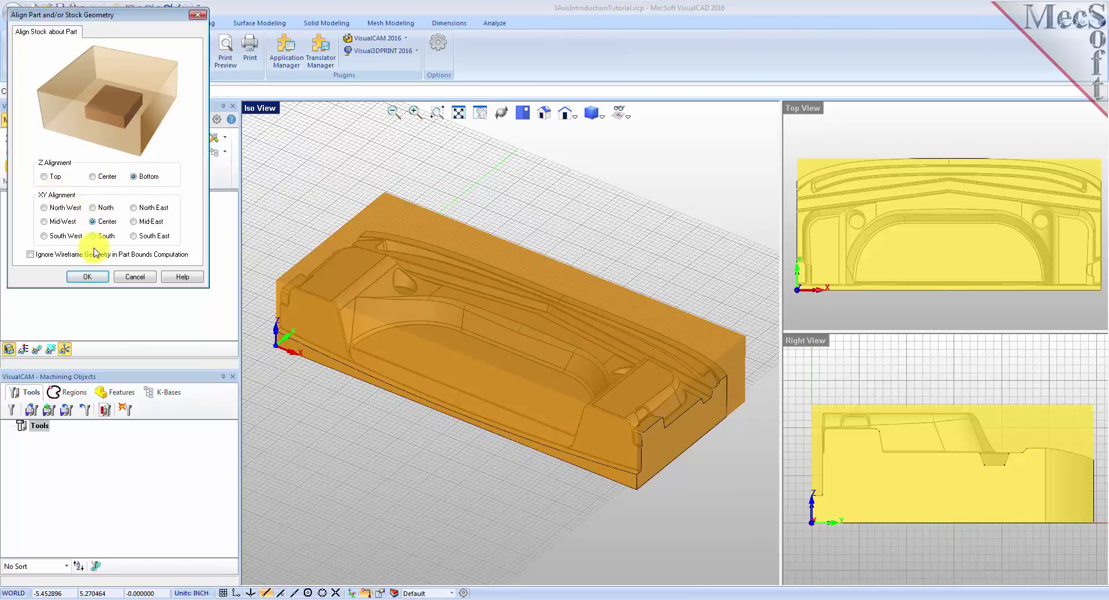
pyautogui.click(92, 277)
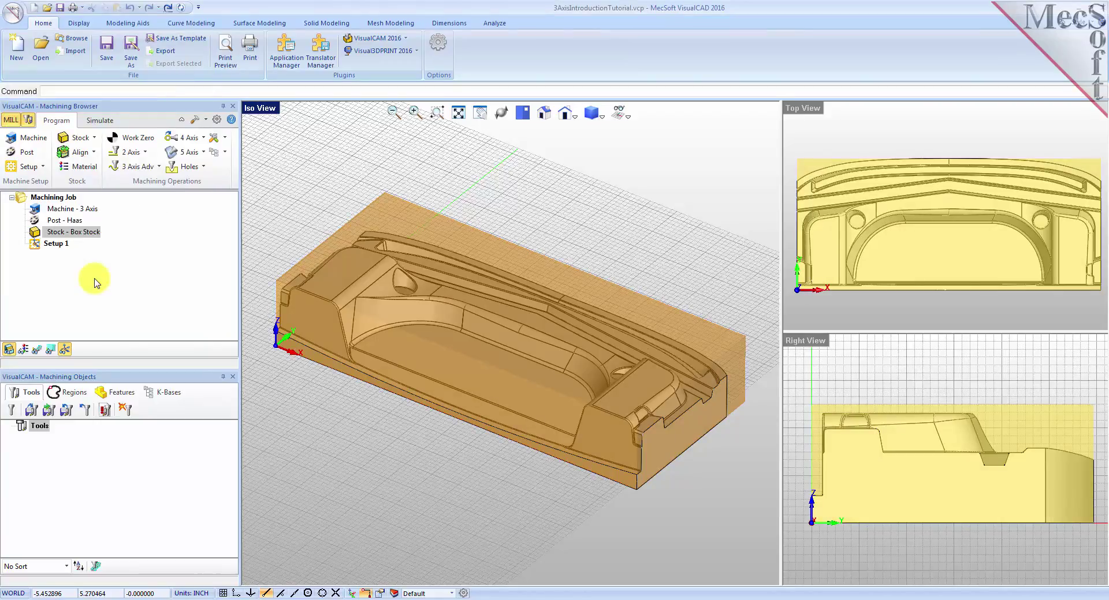
pyautogui.moveTo(464, 451); pyautogui.dragTo(537, 369, button='middle')
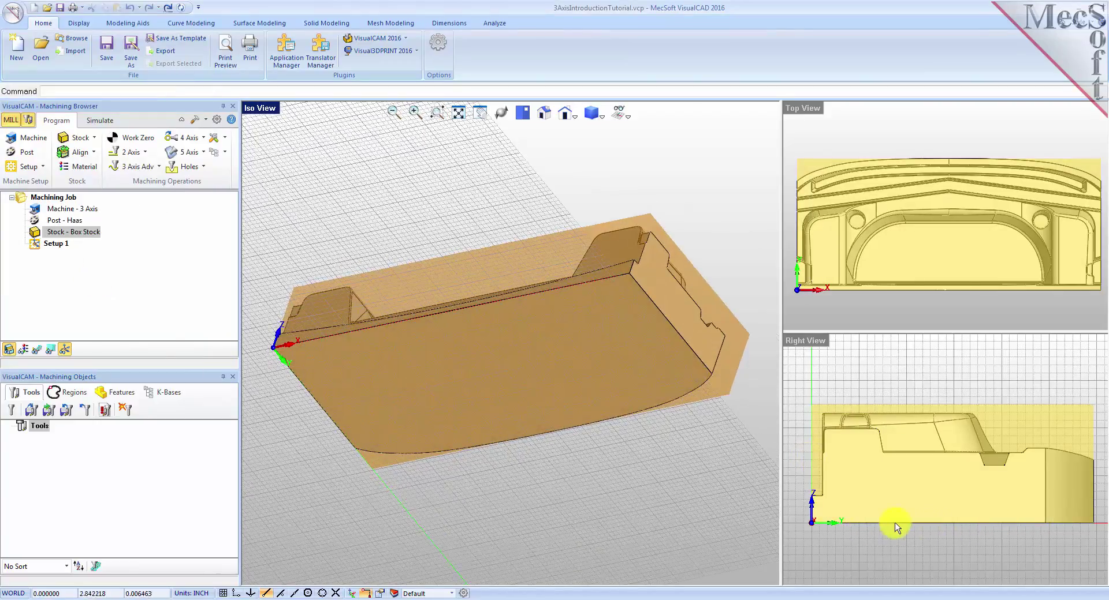
pyautogui.moveTo(494, 260); pyautogui.dragTo(470, 305, button='middle')
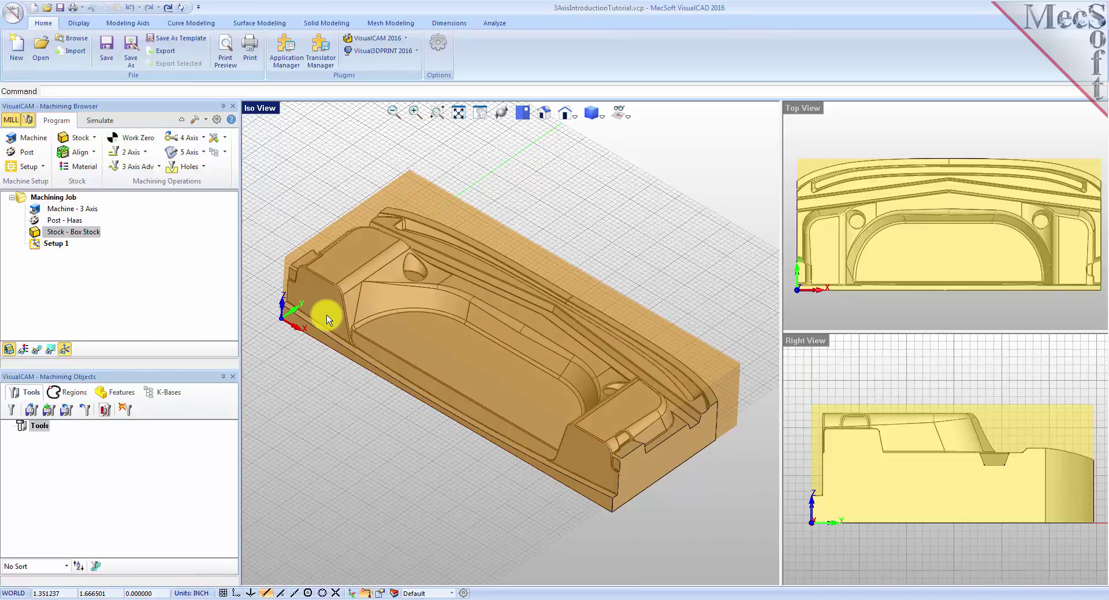
# Step: Assign ALUMINUM - 6061 from FeedsSpeedsDataINCH.xml as the stock material
pyautogui.click(85, 166)
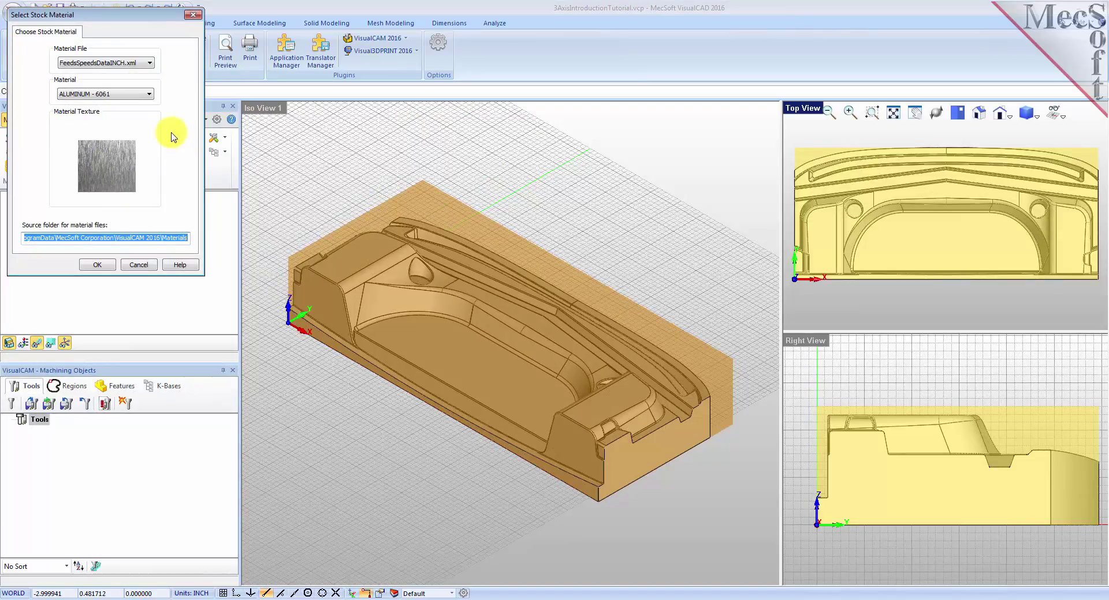
pyautogui.click(149, 94)
pyautogui.moveTo(151, 130)
pyautogui.mouseDown()
pyautogui.moveTo(152, 226)
pyautogui.moveTo(156, 114)
pyautogui.mouseUp()
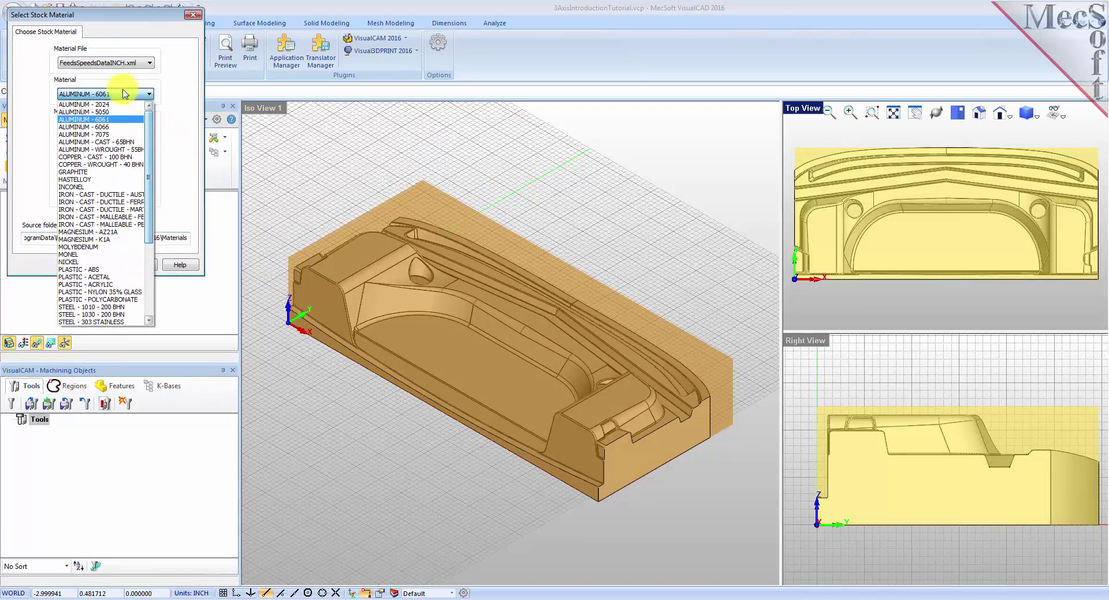
pyautogui.click(105, 119)
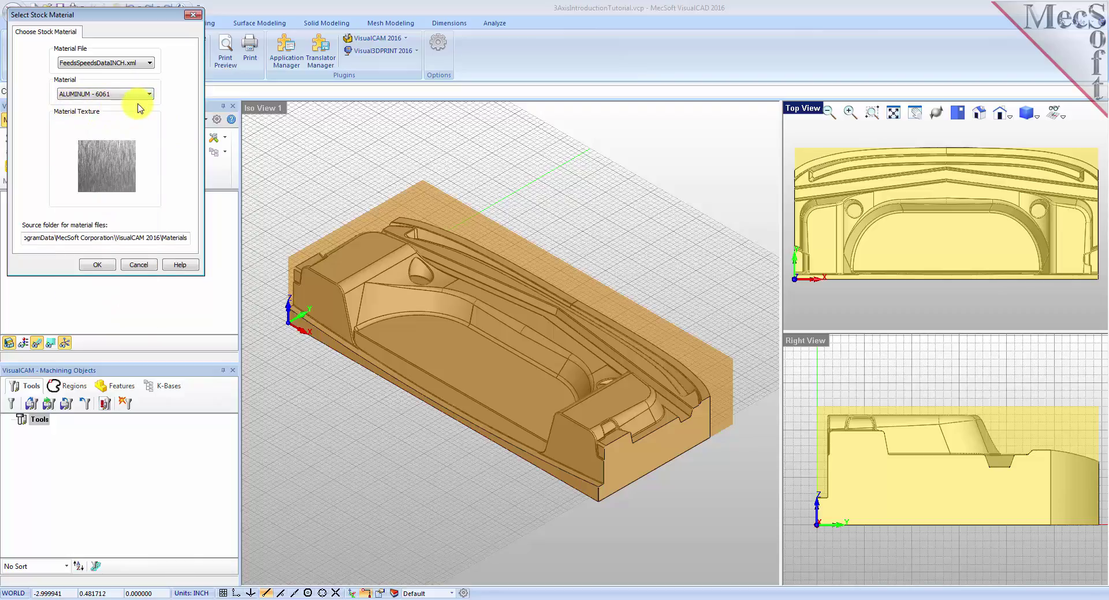
pyautogui.click(98, 266)
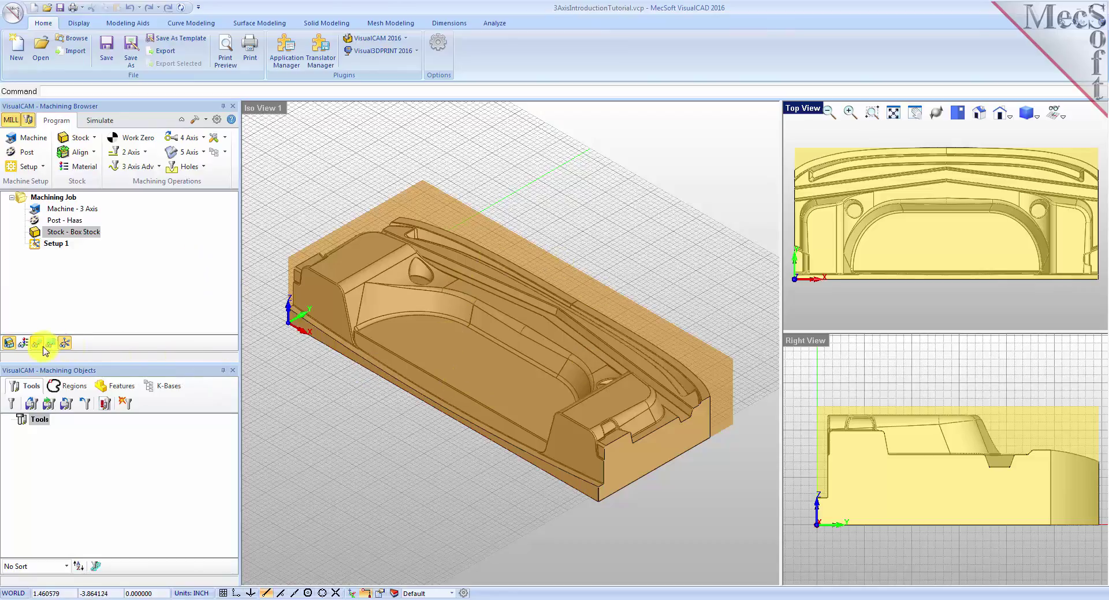
# Step: Preview the material texture on the stock, and turn the texture display off again
pyautogui.click(24, 346)
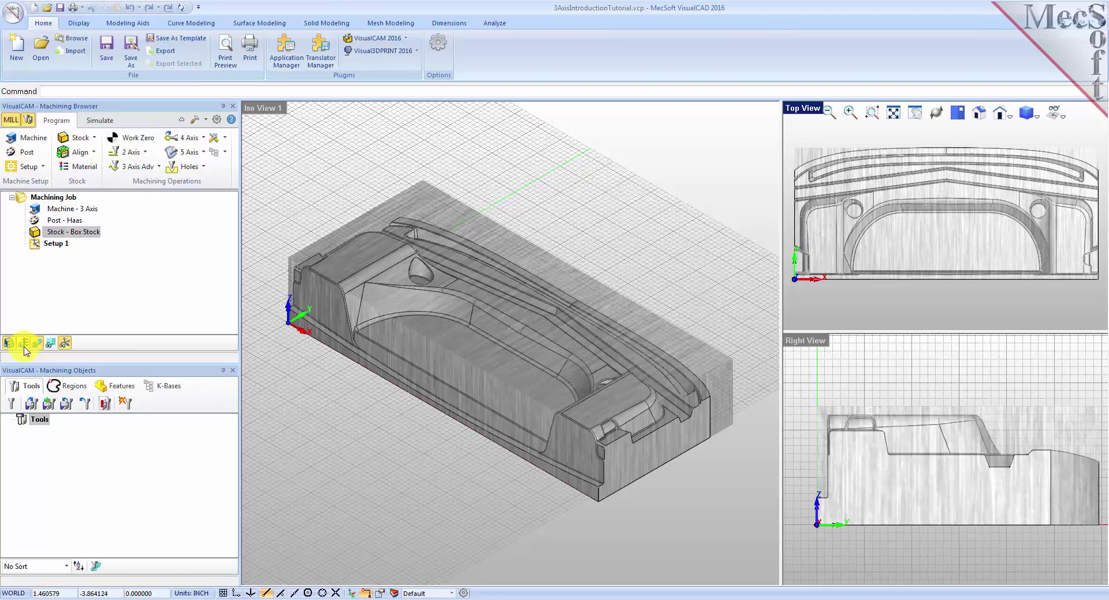
pyautogui.click(24, 345)
pyautogui.click(24, 344)
pyautogui.click(24, 343)
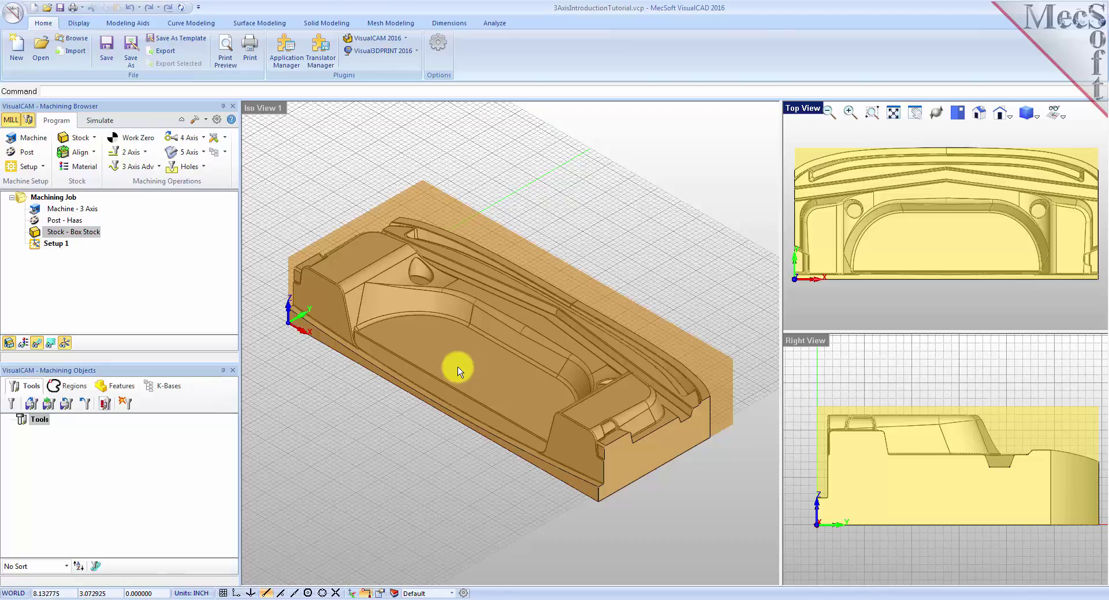
# Step: Set the world coordinate system origin to the stock box, at the Highest Z face and South West position
pyautogui.click(93, 152)
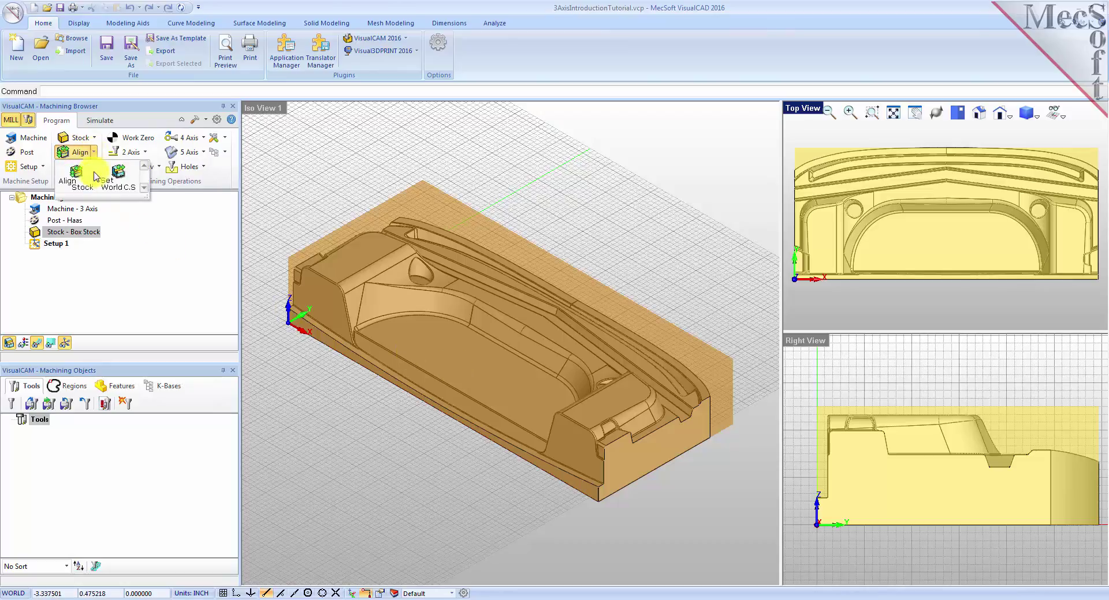
pyautogui.click(119, 176)
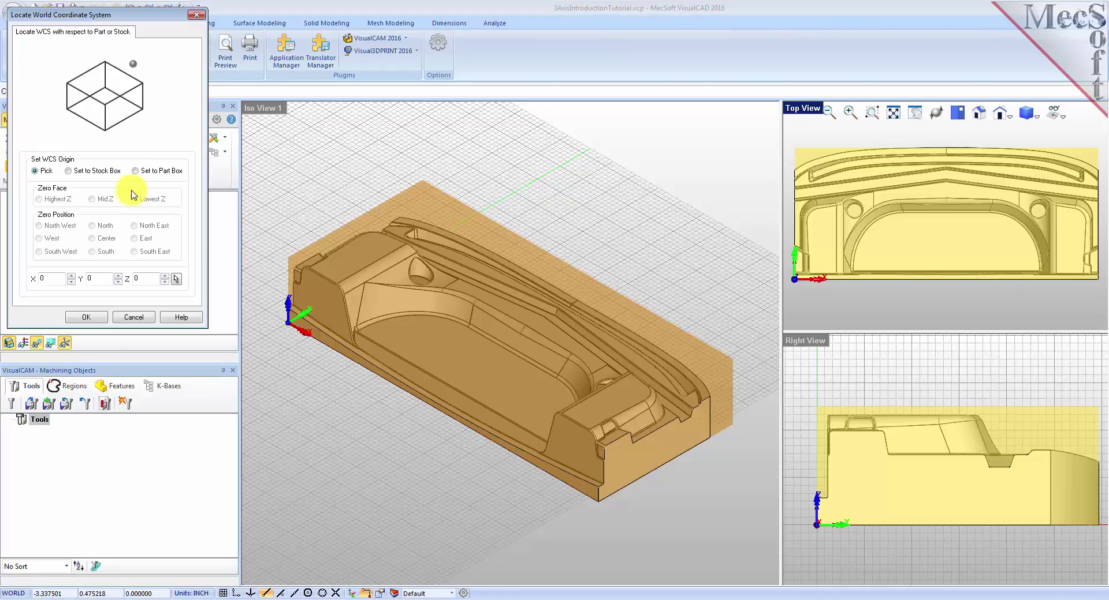
pyautogui.click(69, 171)
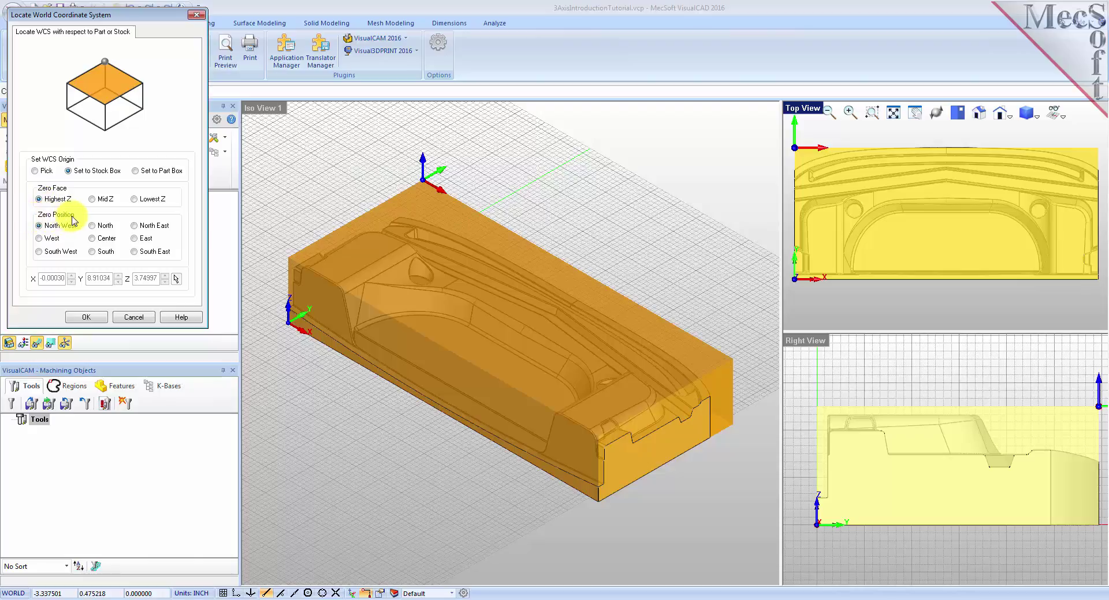
pyautogui.click(39, 252)
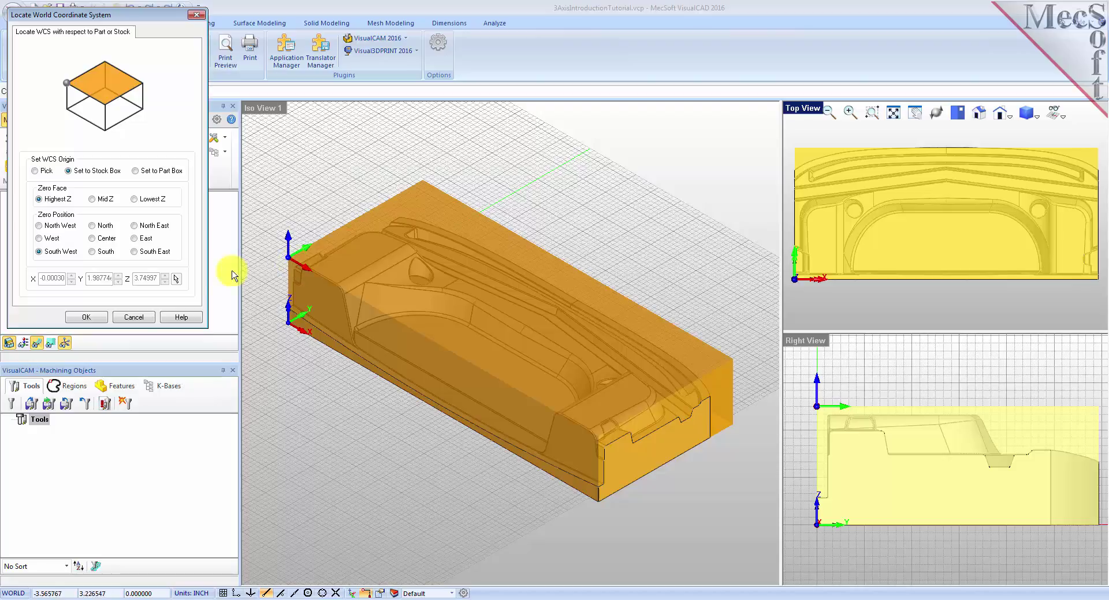
pyautogui.click(90, 318)
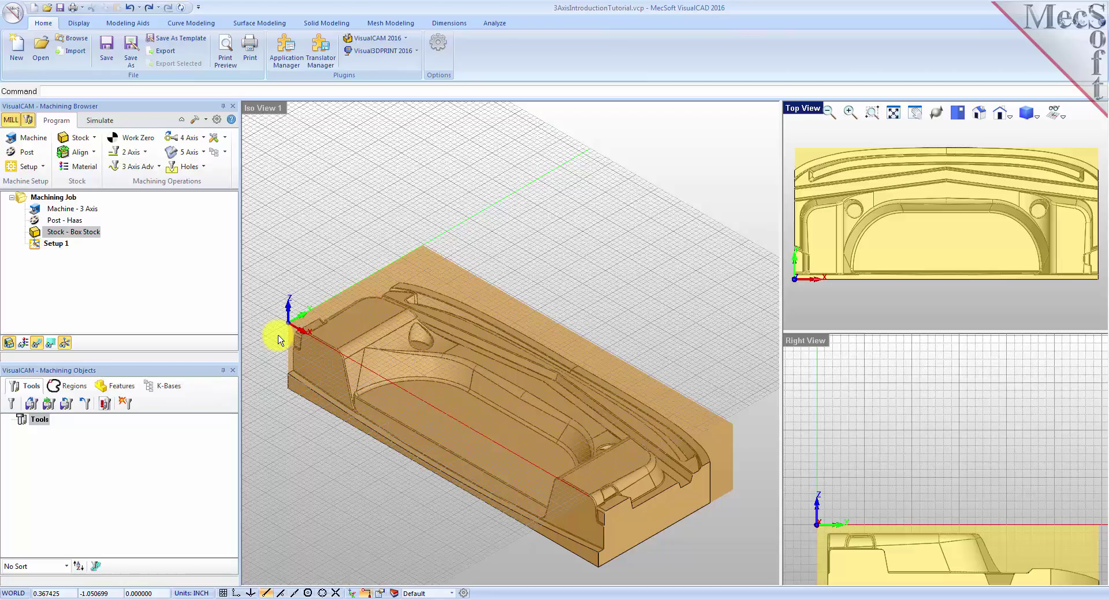
pyautogui.click(147, 140)
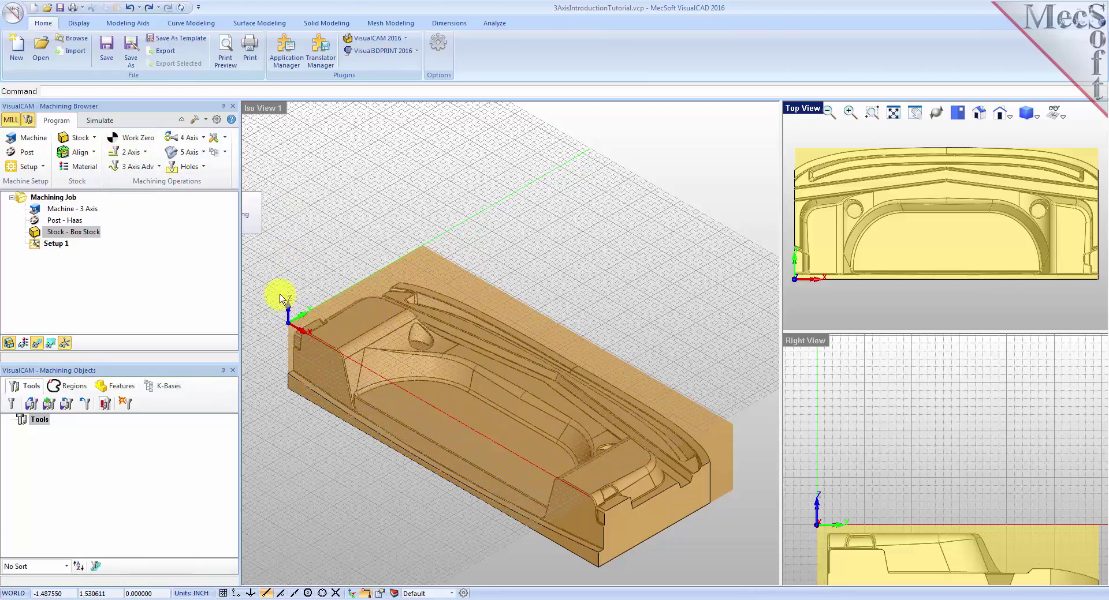
pyautogui.click(292, 338)
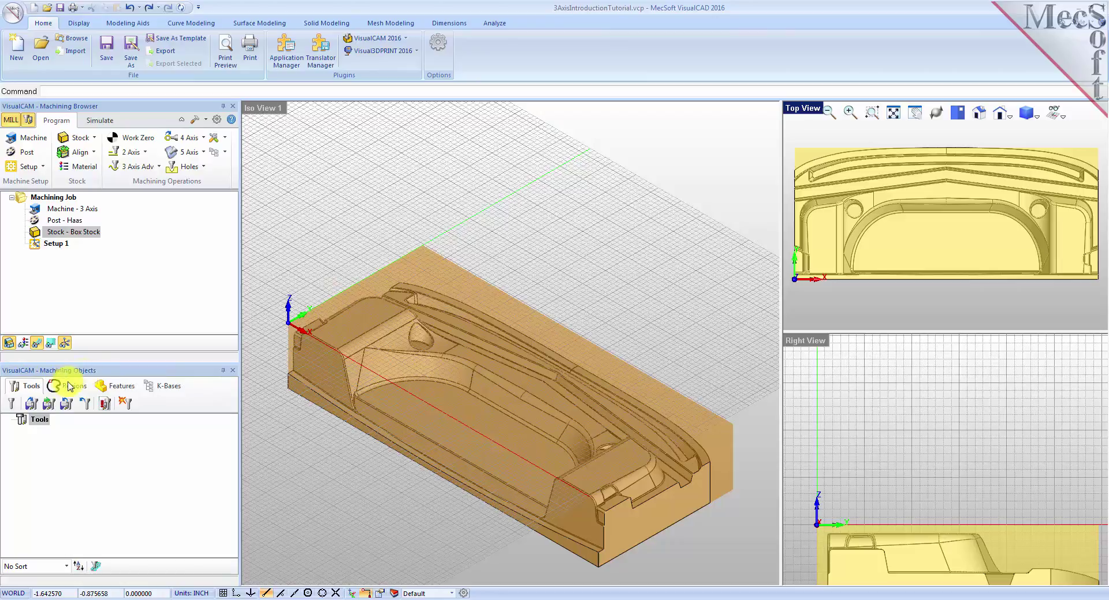
# Step: Load the tool library 3AaxisIntroductionTutorial.vkb from the VisualCAM 2016 Data folder
pyautogui.click(32, 406)
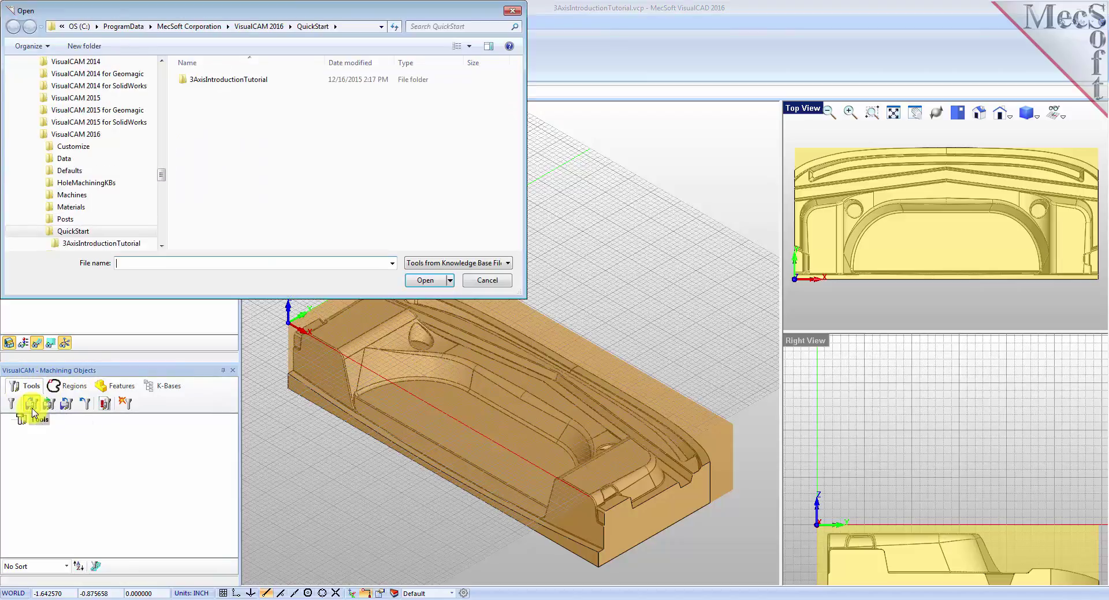
pyautogui.click(259, 26)
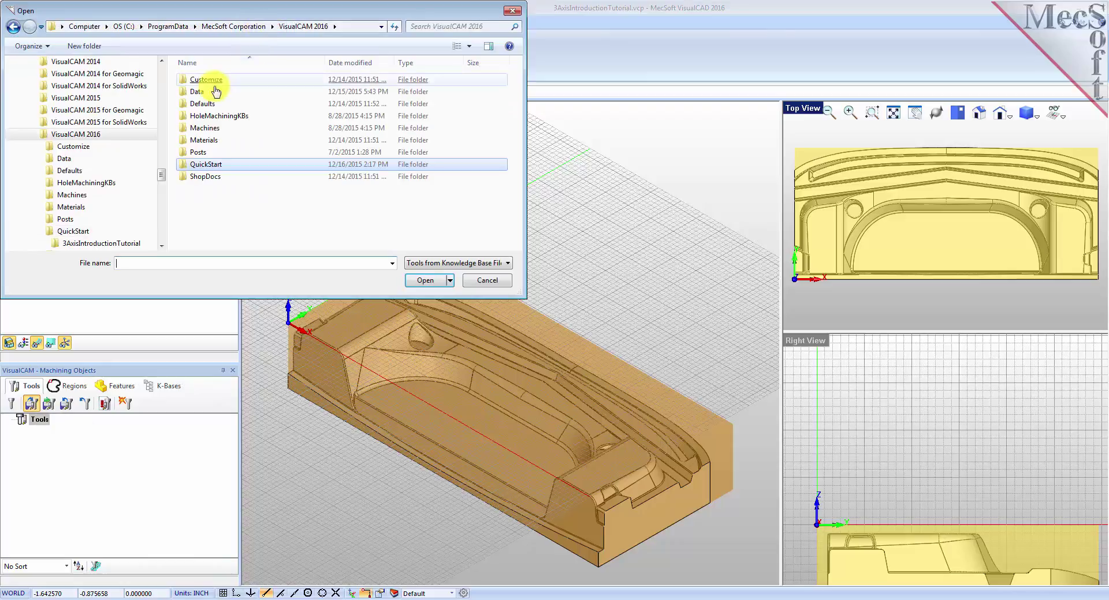
pyautogui.doubleClick(196, 92)
pyautogui.click(190, 92)
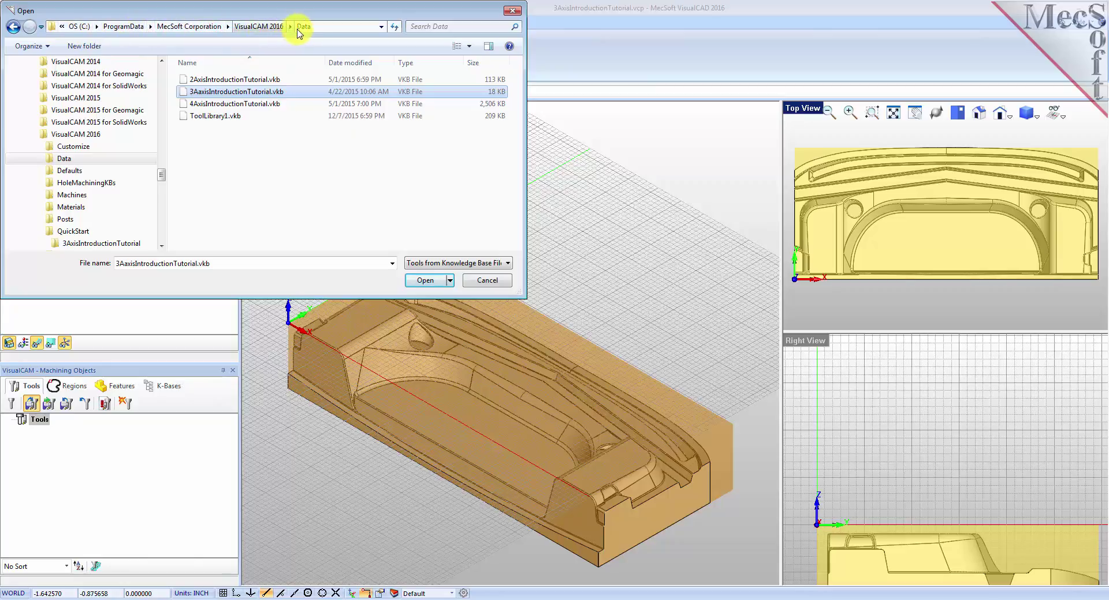
pyautogui.click(427, 282)
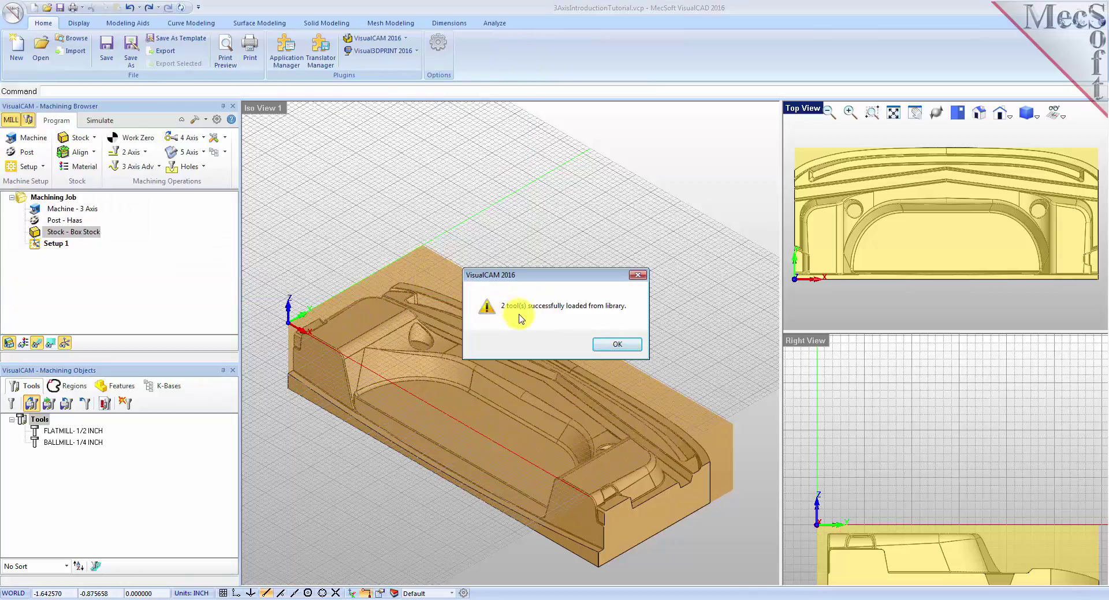
pyautogui.click(617, 343)
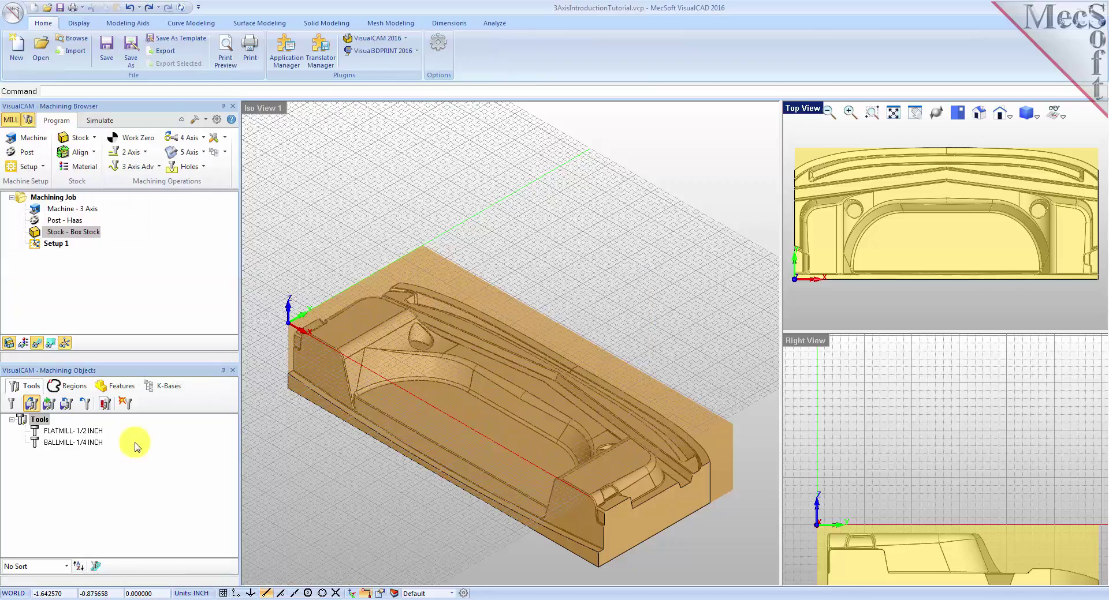
# Step: Review the geometry, properties and feeds and speeds of the 1/4 inch ball mill and 1/2 inch flat mill without changing them
pyautogui.click(81, 432)
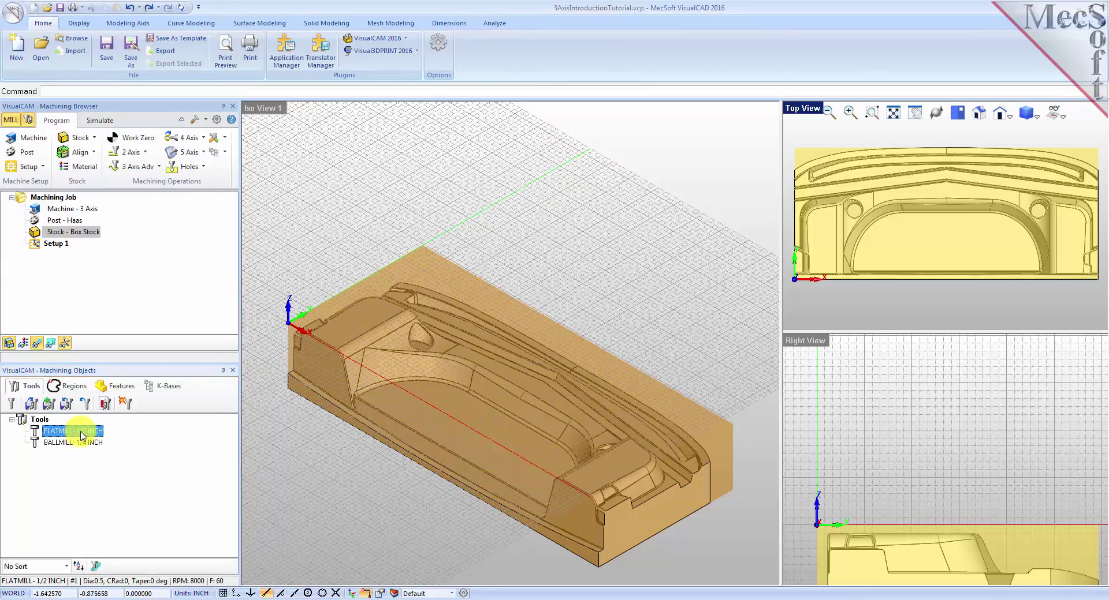
pyautogui.click(81, 443)
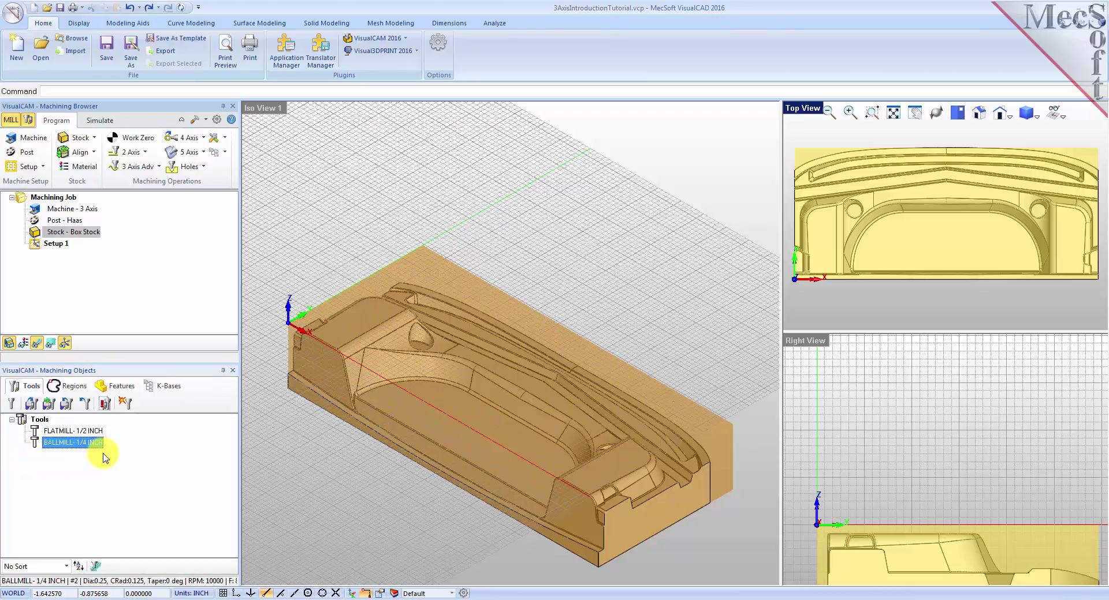
pyautogui.doubleClick(99, 445)
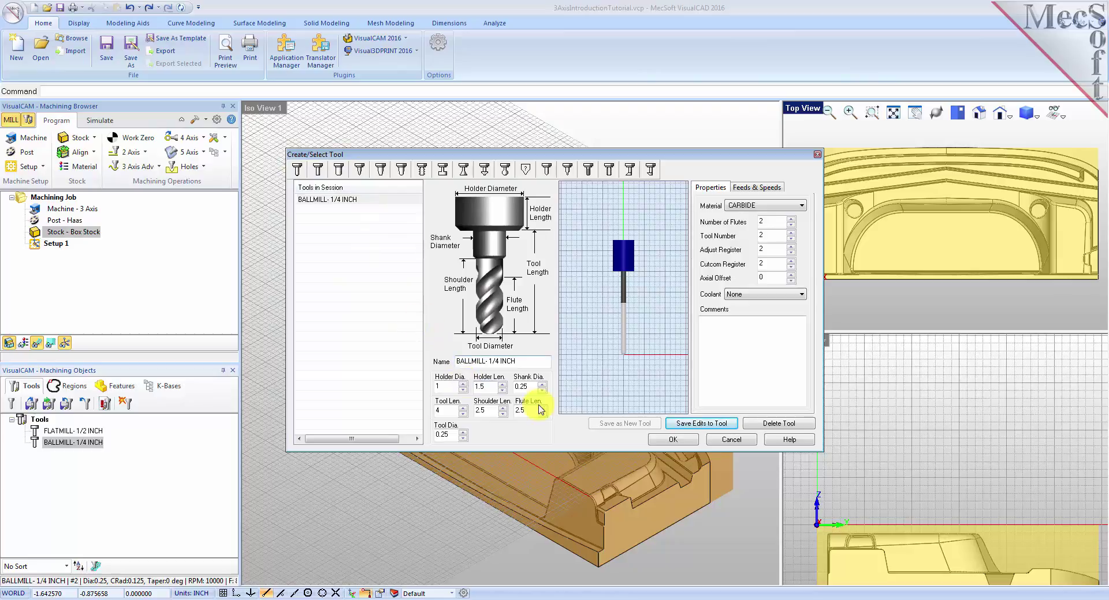
pyautogui.click(770, 188)
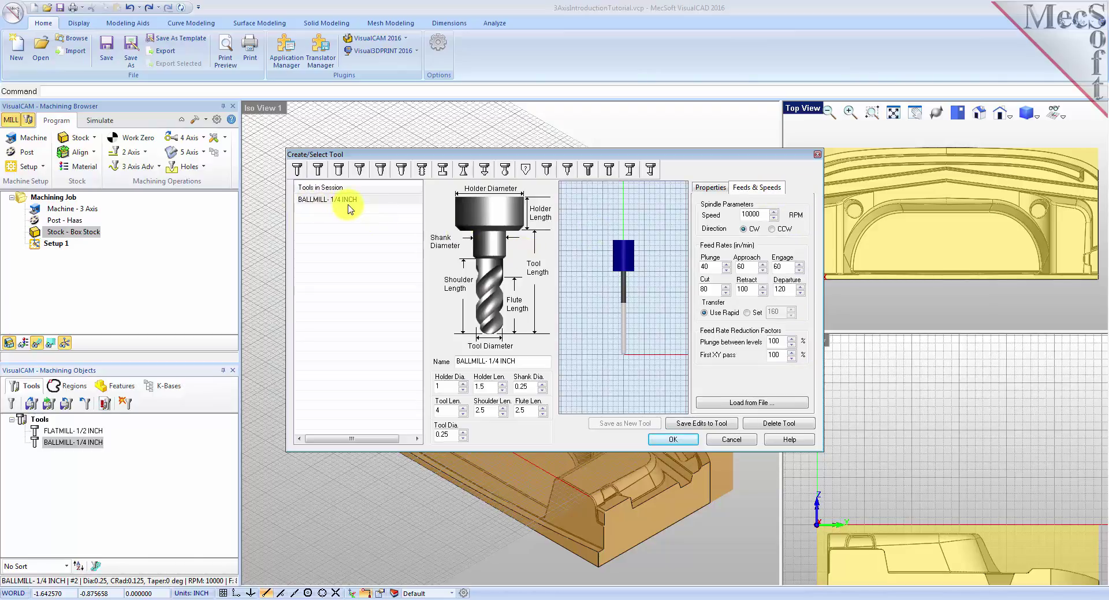
pyautogui.click(317, 169)
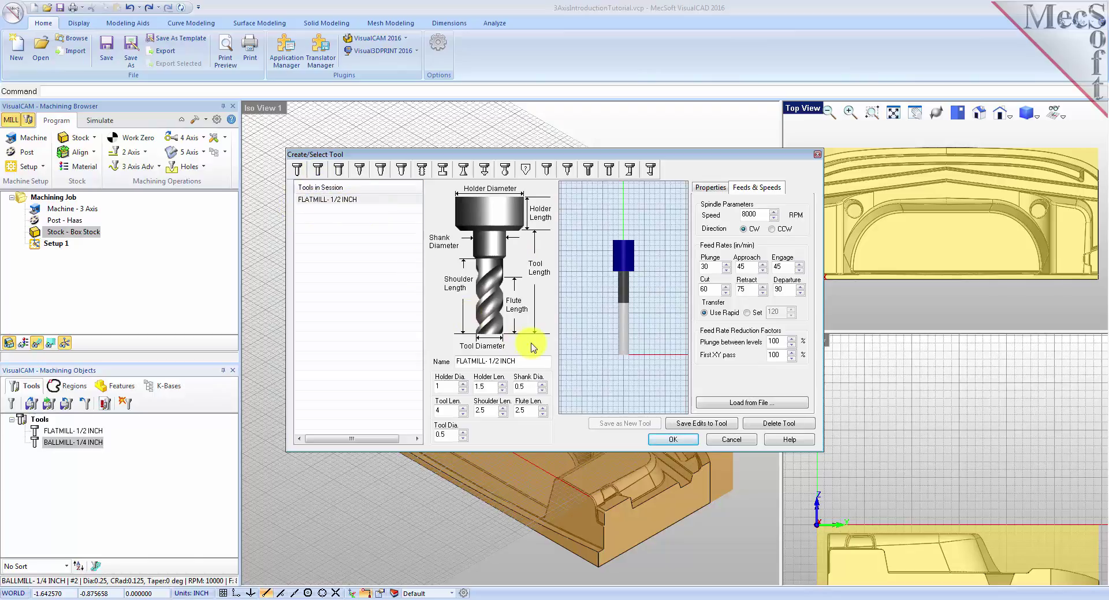
pyautogui.click(731, 440)
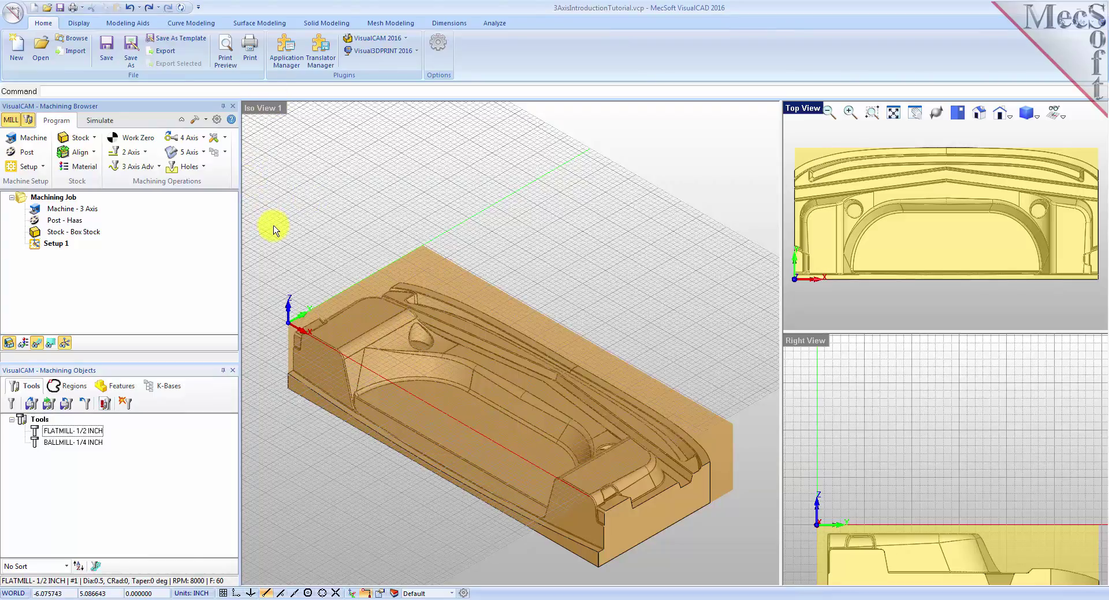
# Step: Start a 3-axis Horizontal Roughing operation with FLATMILL- 1/2 INCH as its tool
pyautogui.click(487, 223)
pyautogui.click(479, 113)
pyautogui.moveTo(488, 441); pyautogui.dragTo(489, 386)
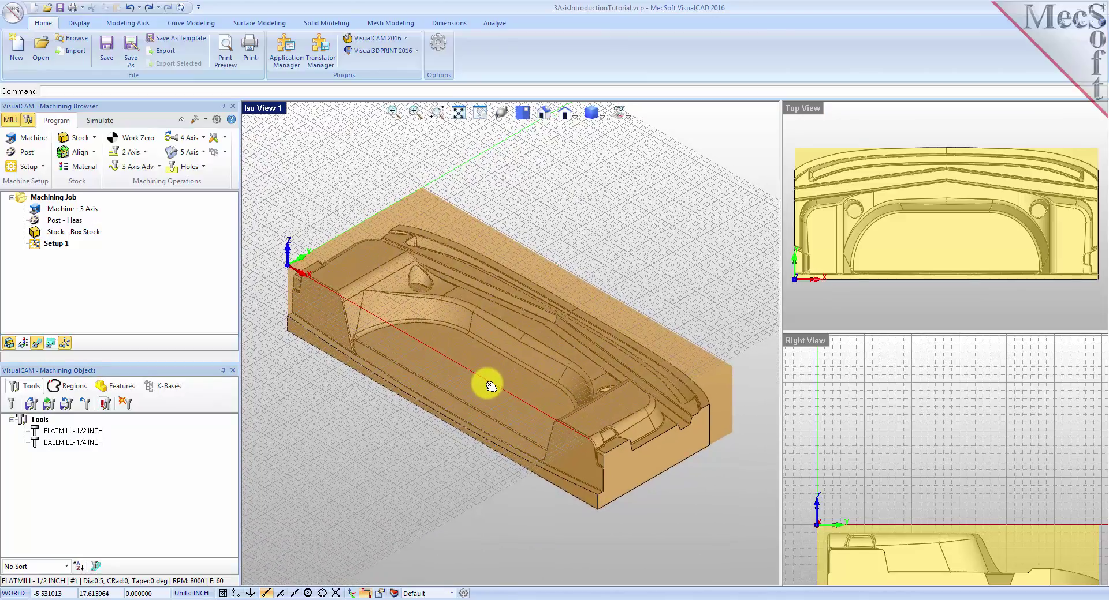
pyautogui.scroll(1, 492, 355)
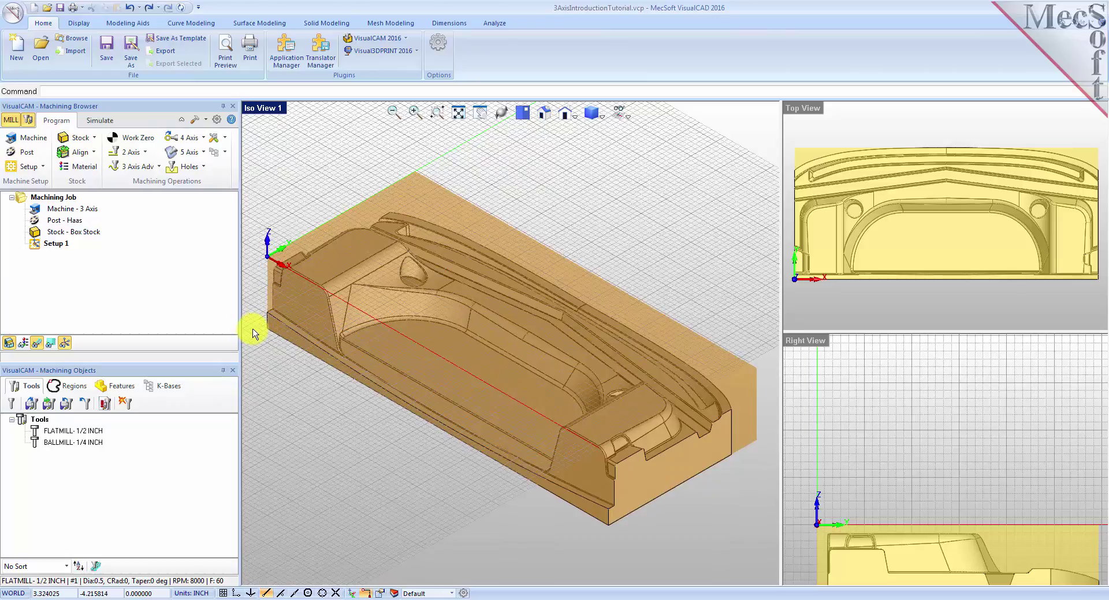
pyautogui.click(160, 167)
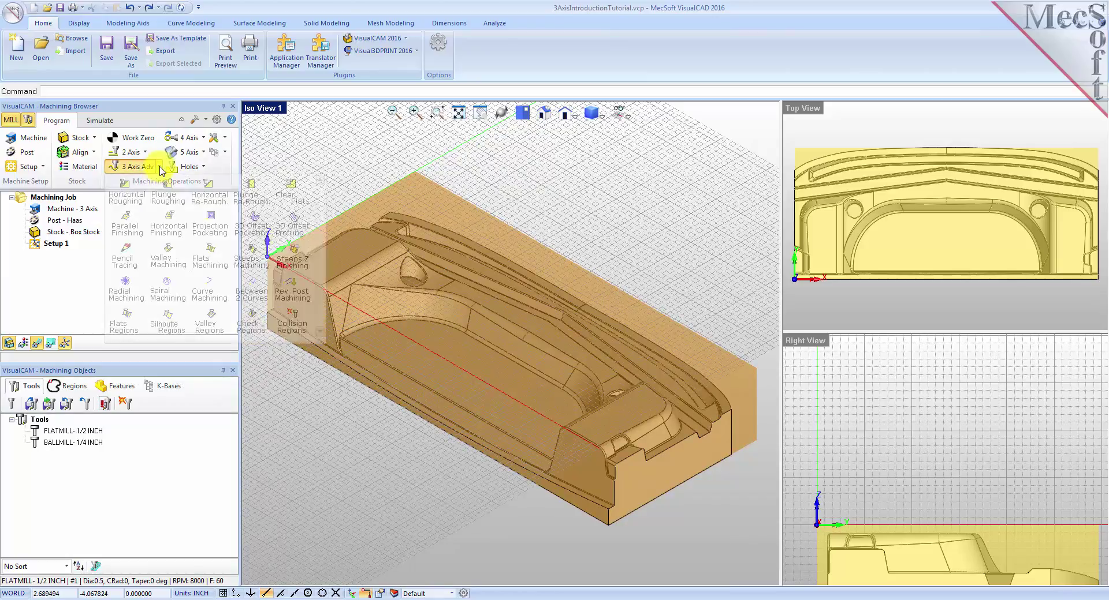
pyautogui.click(134, 203)
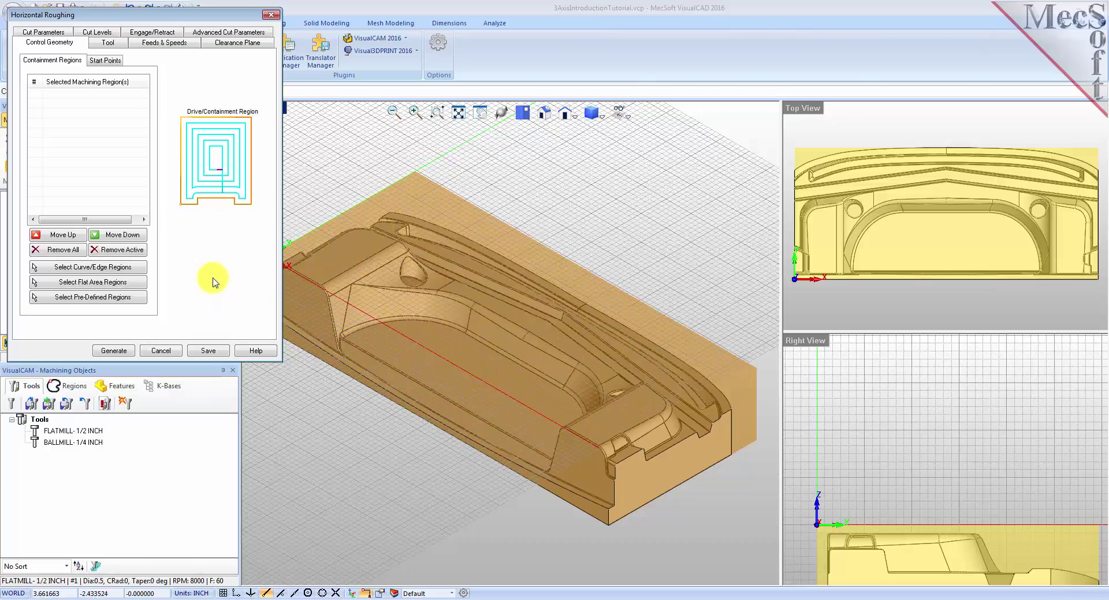
pyautogui.click(108, 42)
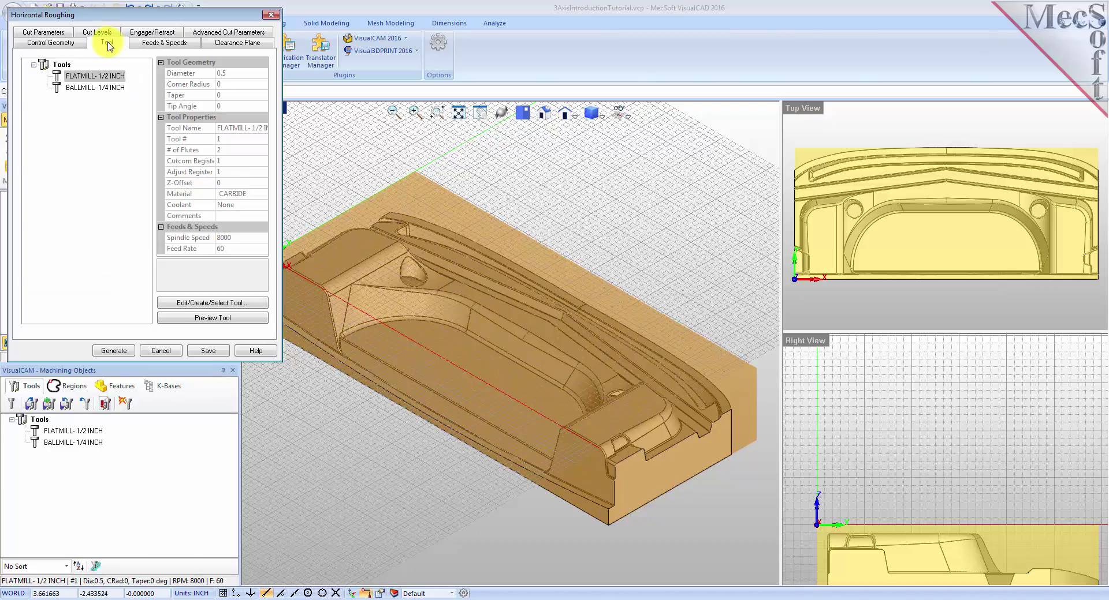
pyautogui.click(57, 80)
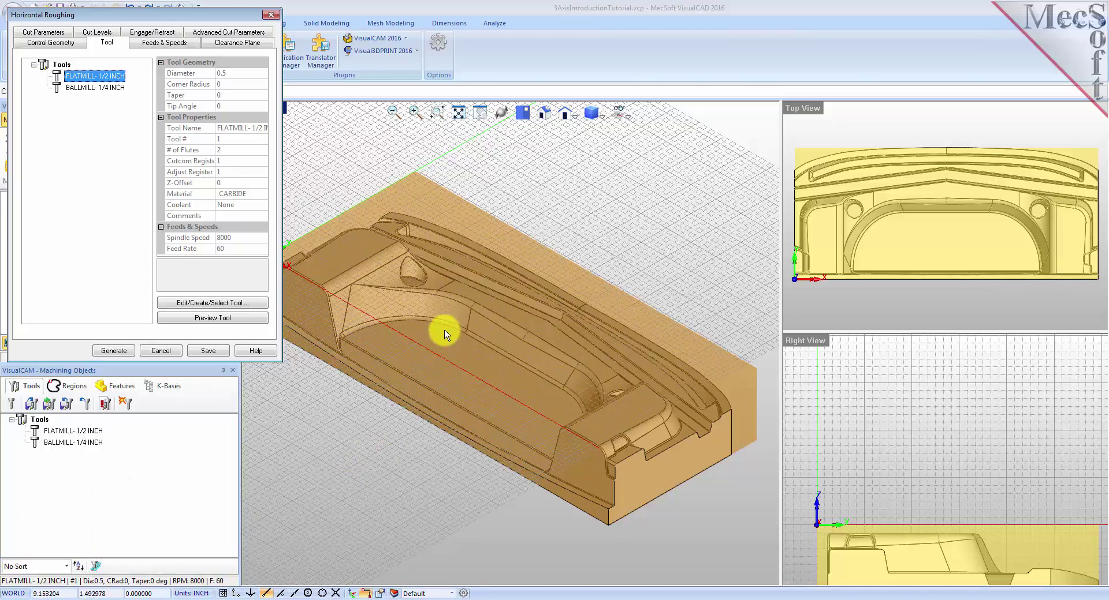
# Step: Review the roughing operation's feeds and speeds and its clearance plane settings against the model
pyautogui.click(164, 43)
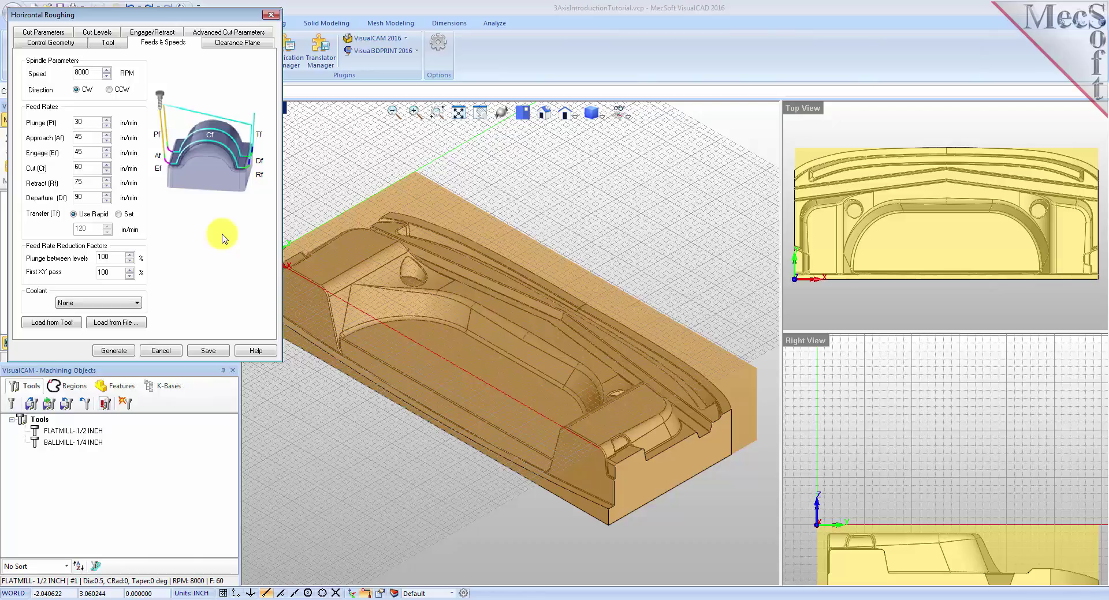
pyautogui.click(236, 45)
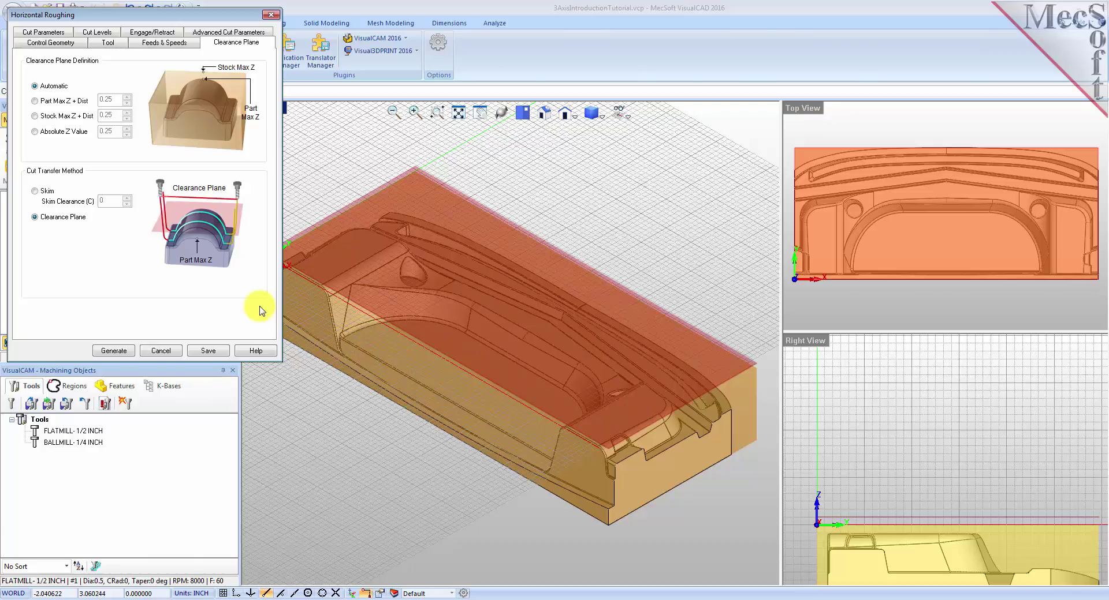
pyautogui.moveTo(540, 441)
pyautogui.mouseDown(button='right')
pyautogui.moveTo(530, 408)
pyautogui.moveTo(542, 438)
pyautogui.mouseUp(button='right')
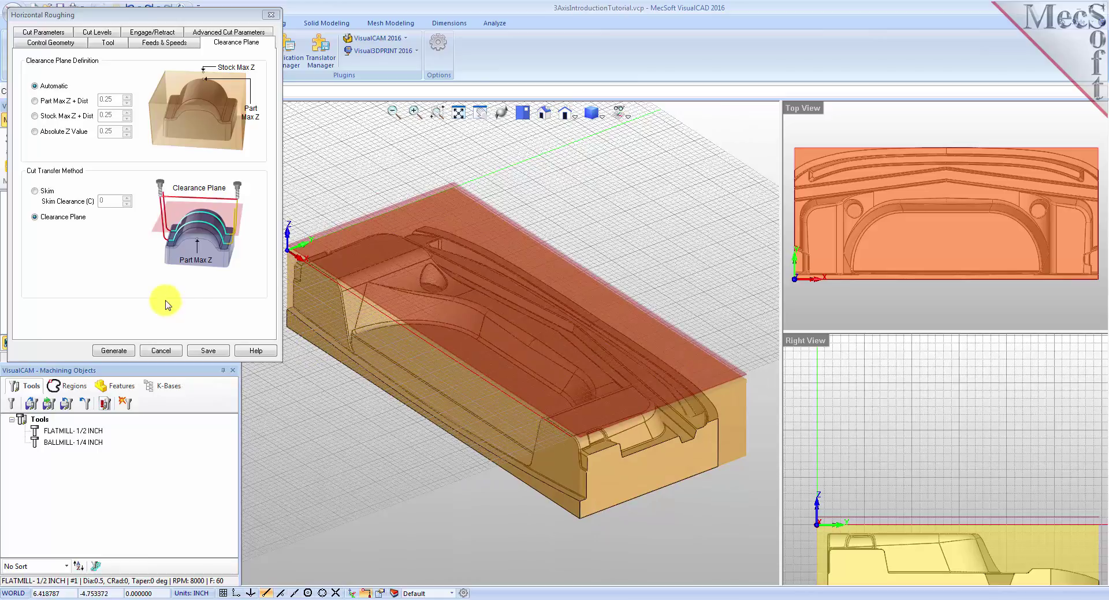
# Step: Check the roughing tolerances and stock allowance, and set the stepover distance to 40% of the tool diameter
pyautogui.click(52, 32)
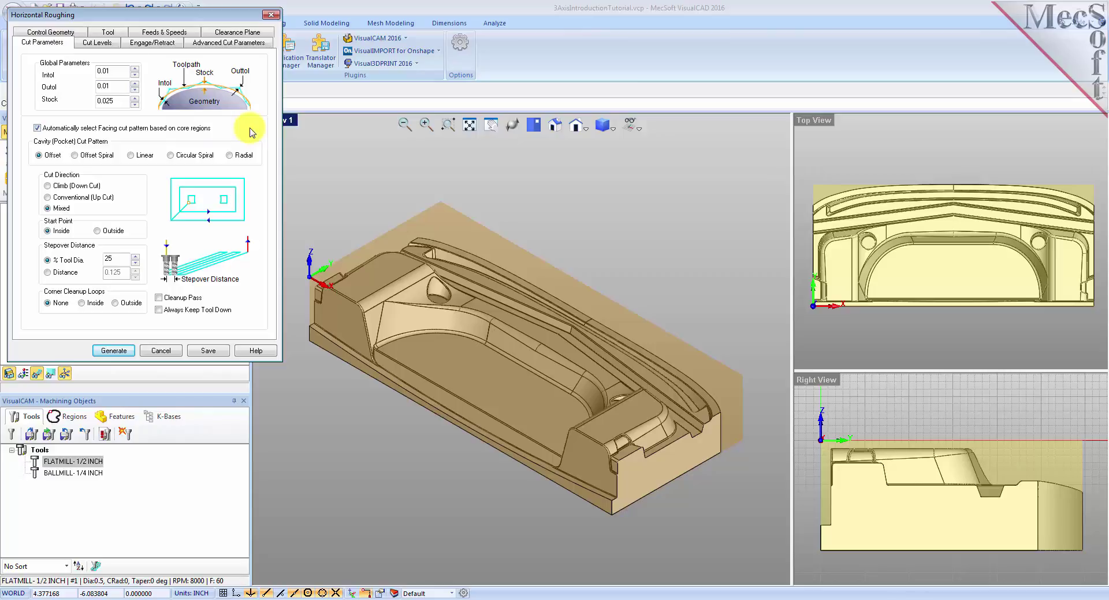
pyautogui.doubleClick(109, 71)
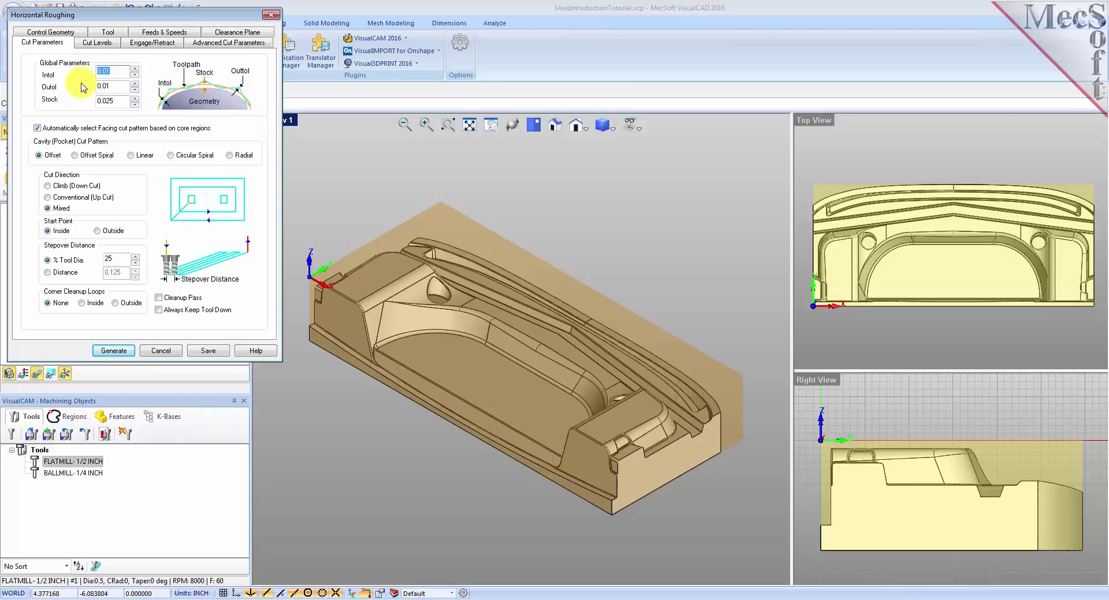
pyautogui.press('Tab')
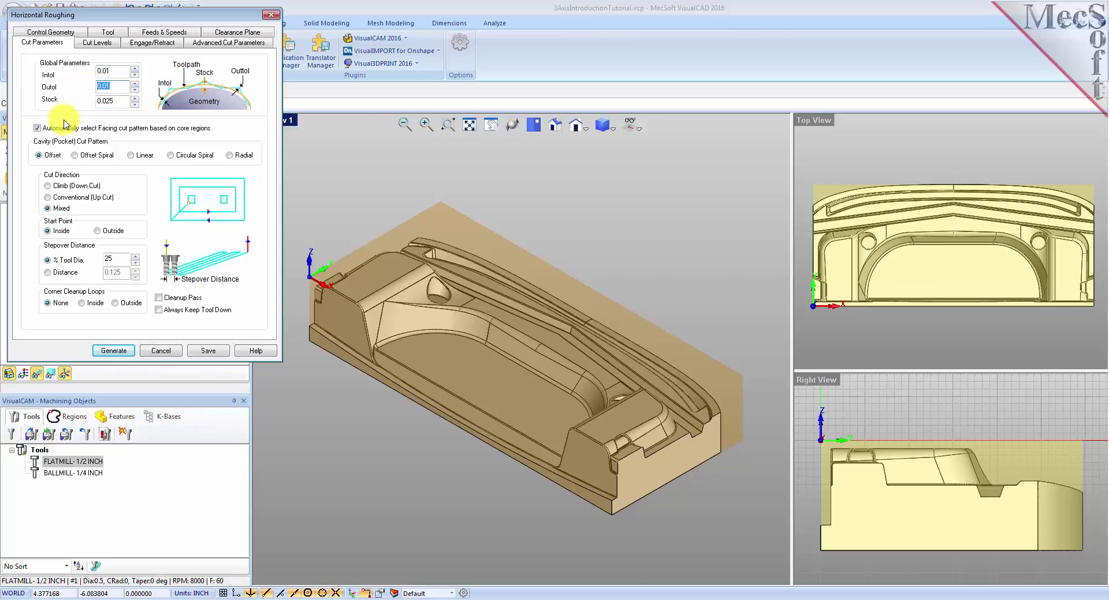
pyautogui.doubleClick(102, 102)
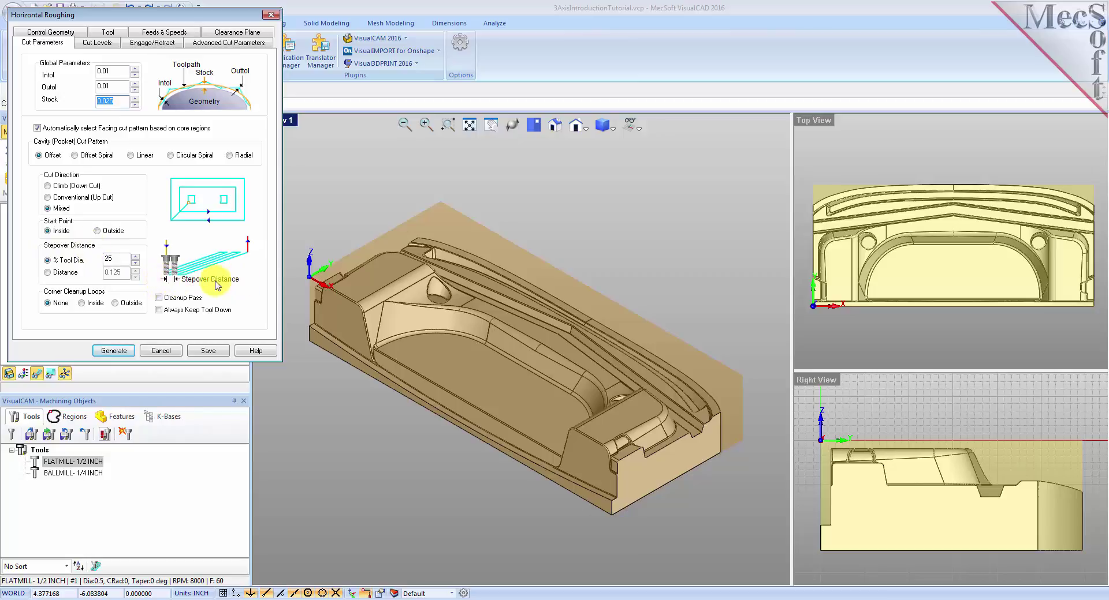
pyautogui.moveTo(116, 258); pyautogui.dragTo(94, 255)
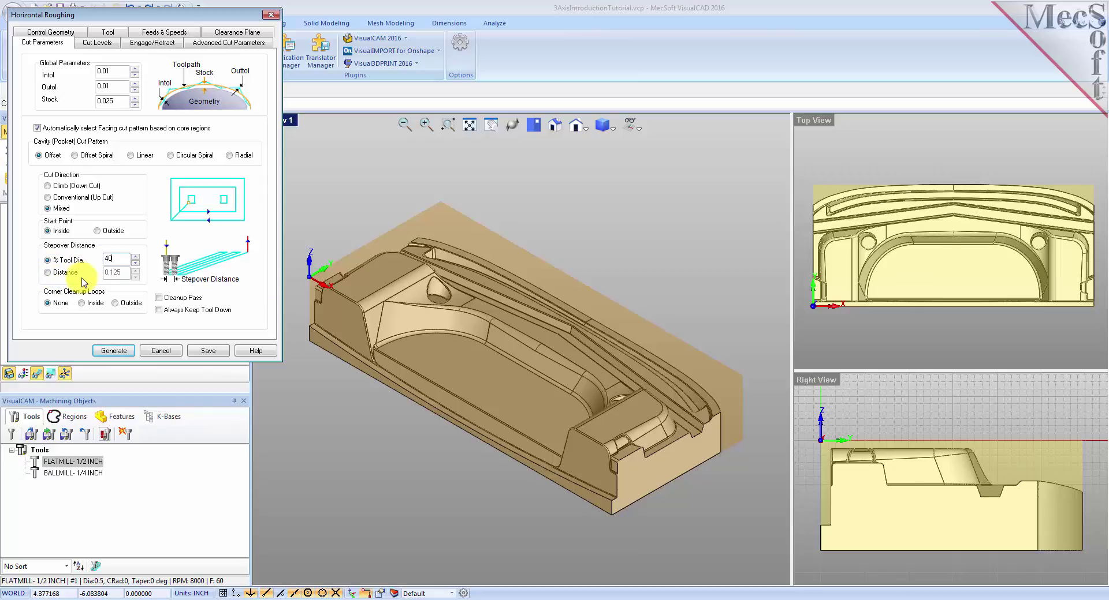
# Step: Examine the stepdown control of the roughing cut levels and recheck the cut parameters
pyautogui.click(96, 44)
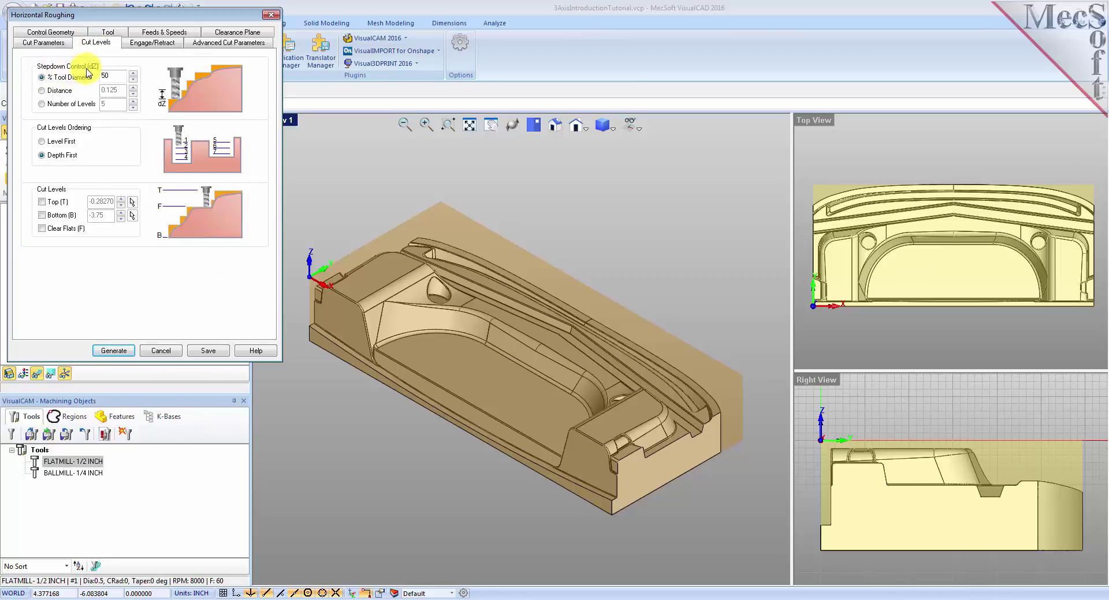
pyautogui.doubleClick(111, 74)
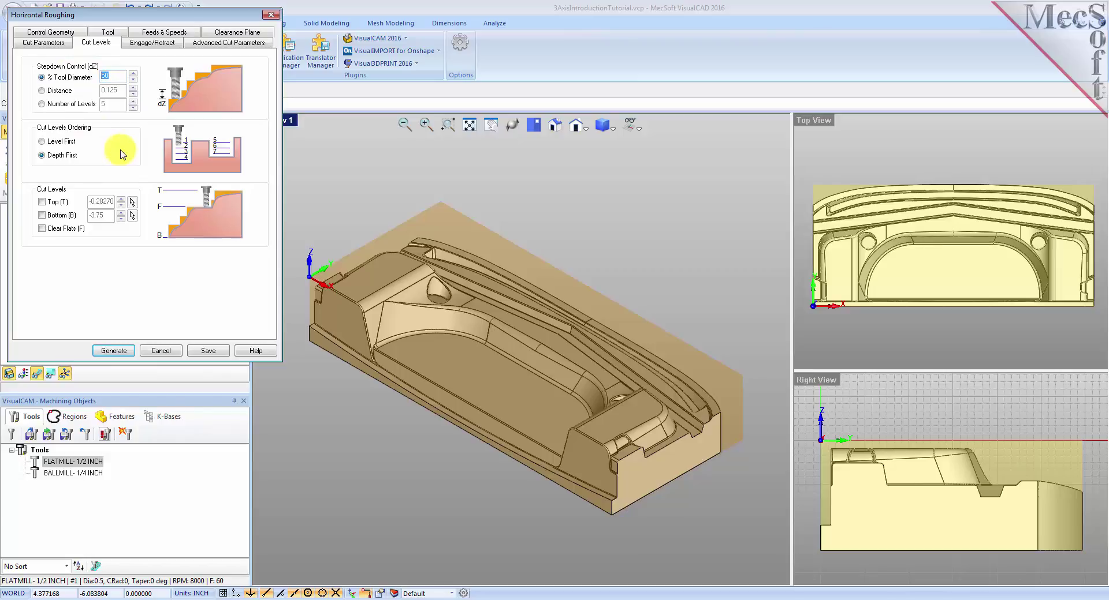
pyautogui.click(45, 43)
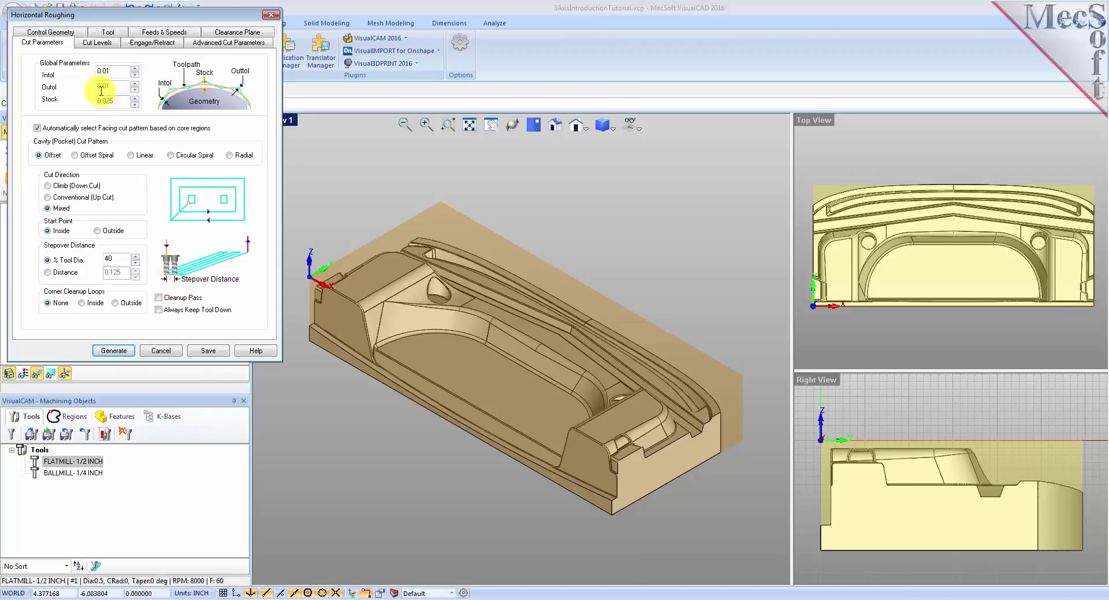
# Step: Enable the bottom cut level at -3.5 and generate the Horizontal Roughing toolpath
pyautogui.click(97, 43)
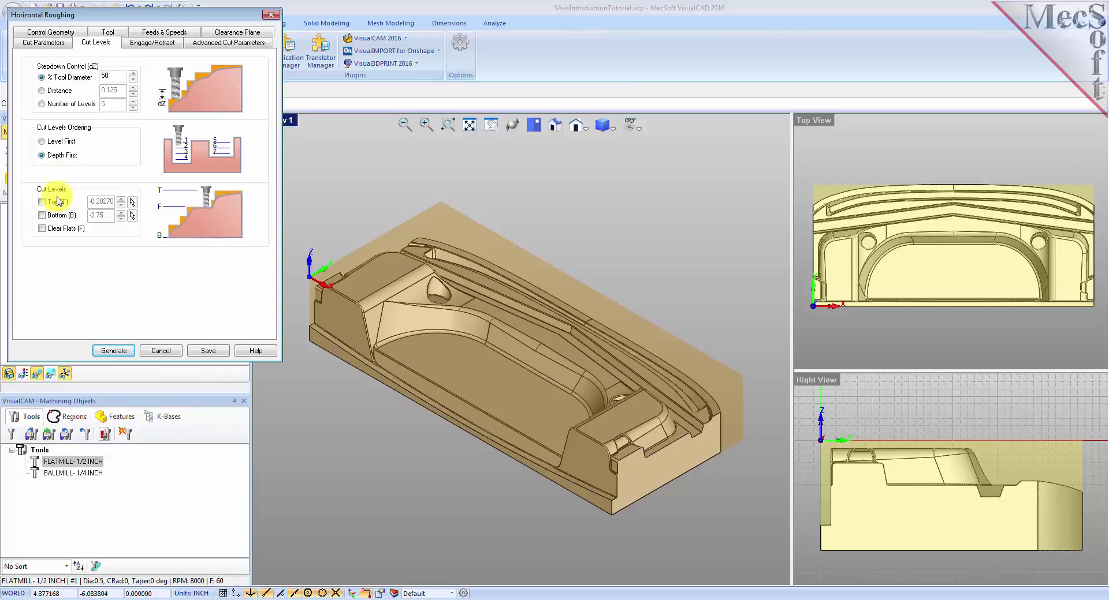
pyautogui.click(42, 217)
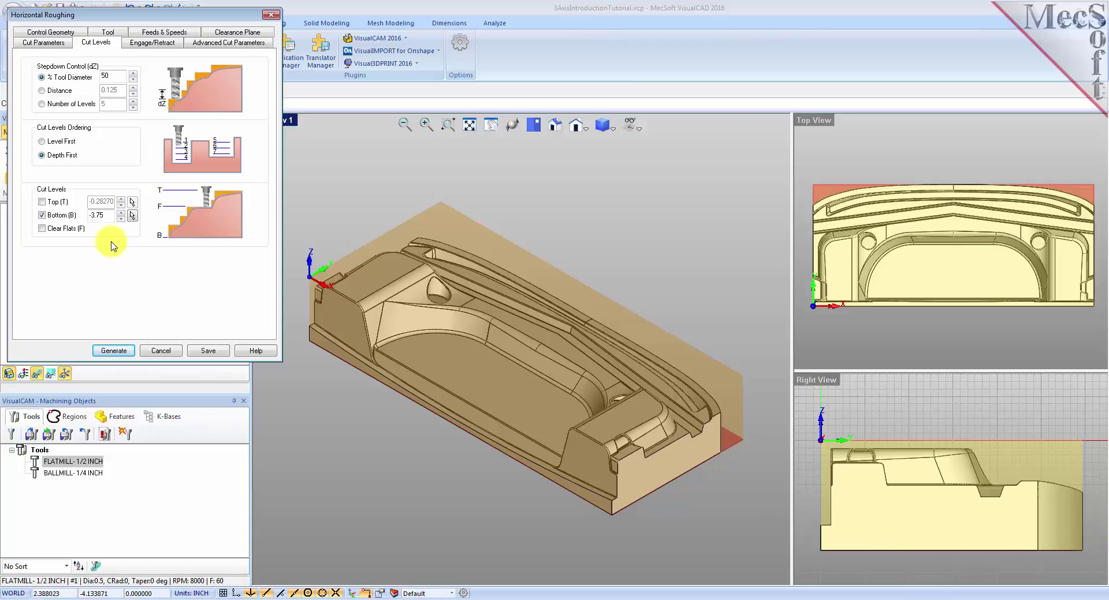
pyautogui.doubleClick(94, 217)
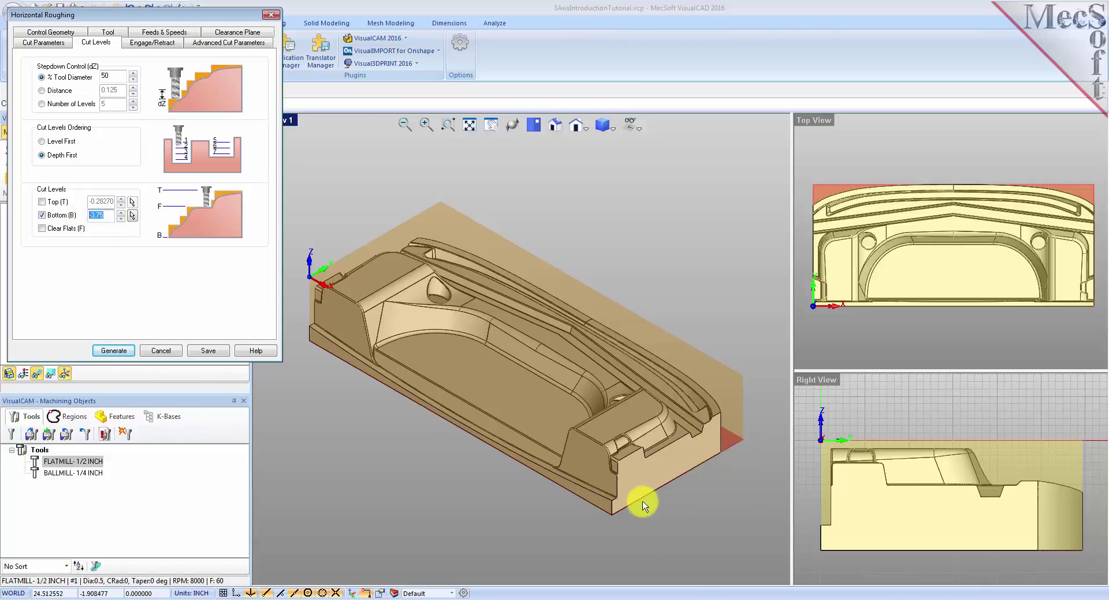
pyautogui.click(100, 216)
pyautogui.press('BackSpace')
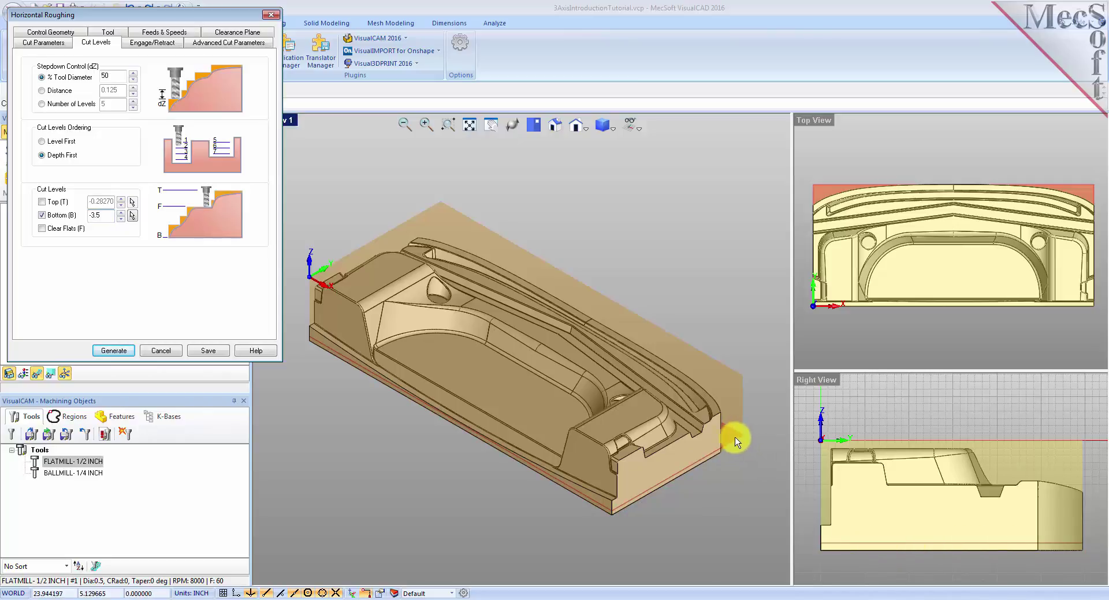
pyautogui.click(99, 215)
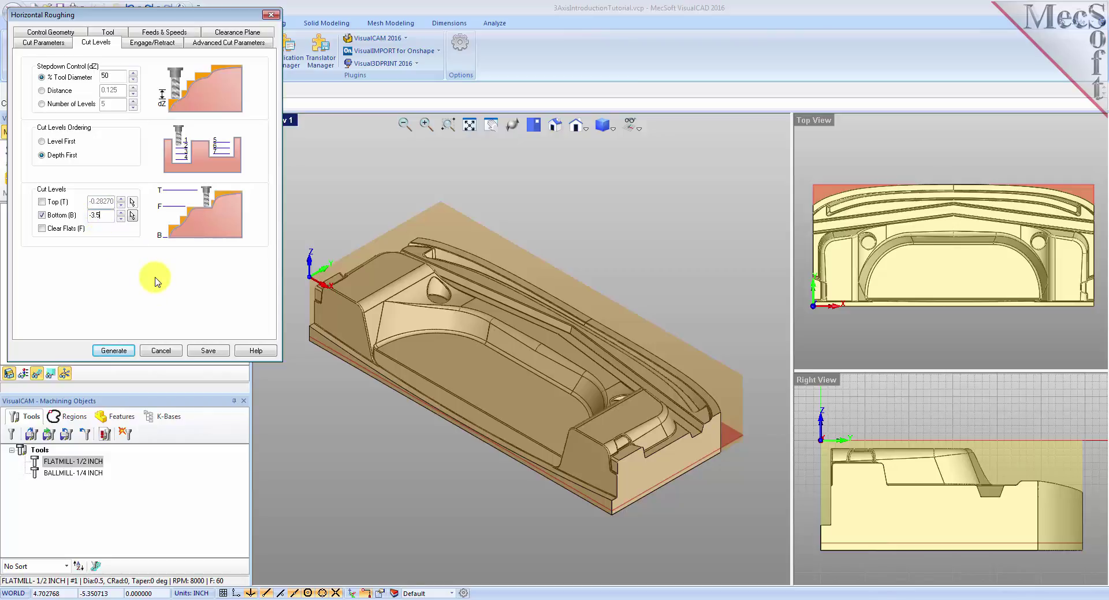
pyautogui.click(123, 351)
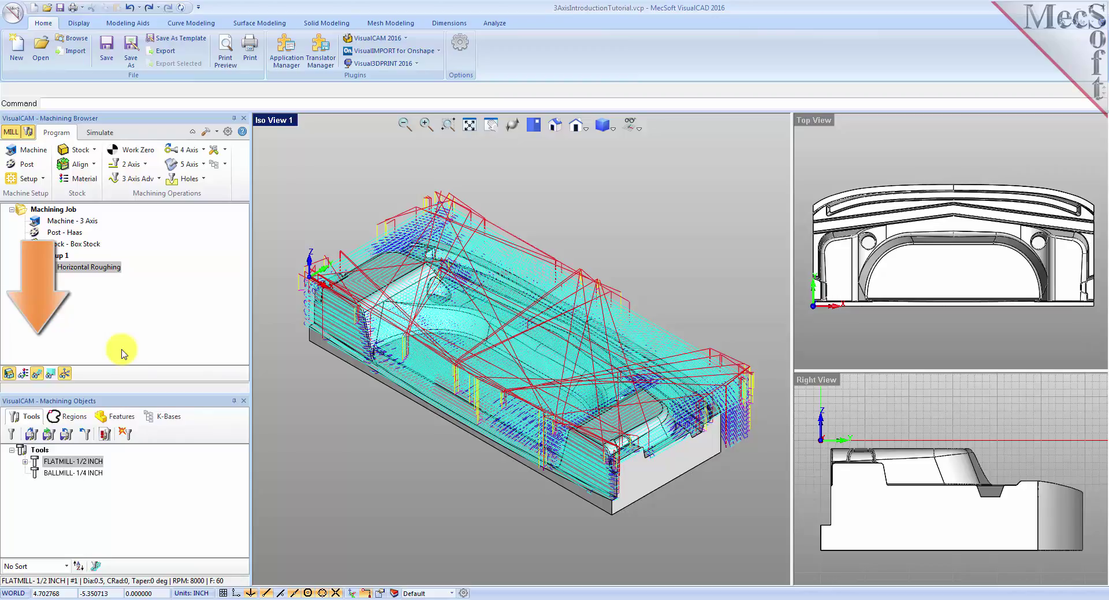
# Step: Toggle the visibility of the roughing toolpath off and back on to compare it with the bare part
pyautogui.click(38, 375)
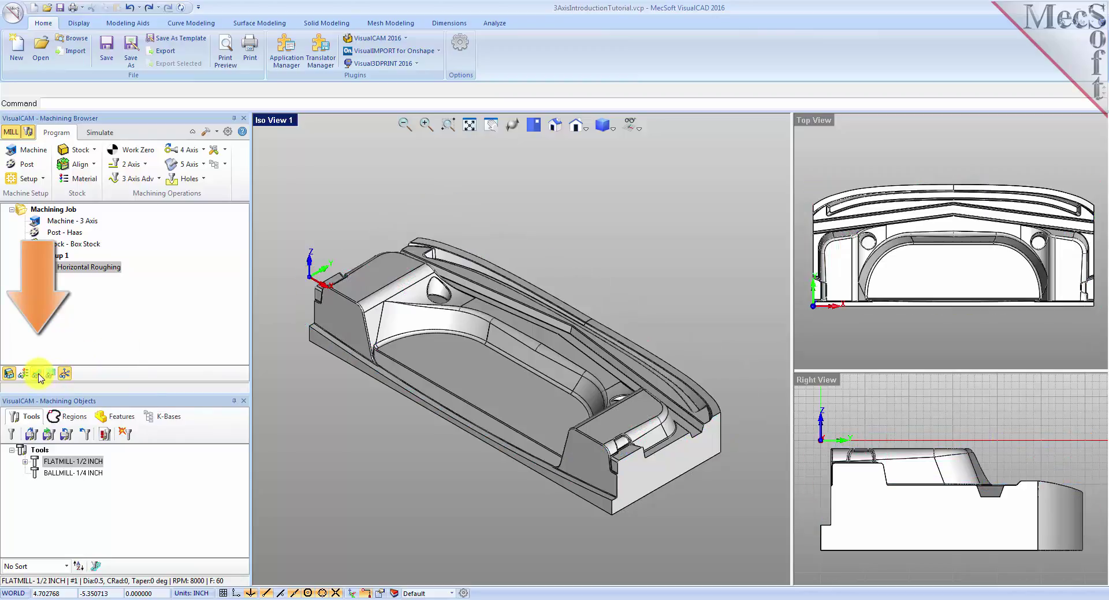
pyautogui.click(38, 375)
pyautogui.click(38, 375)
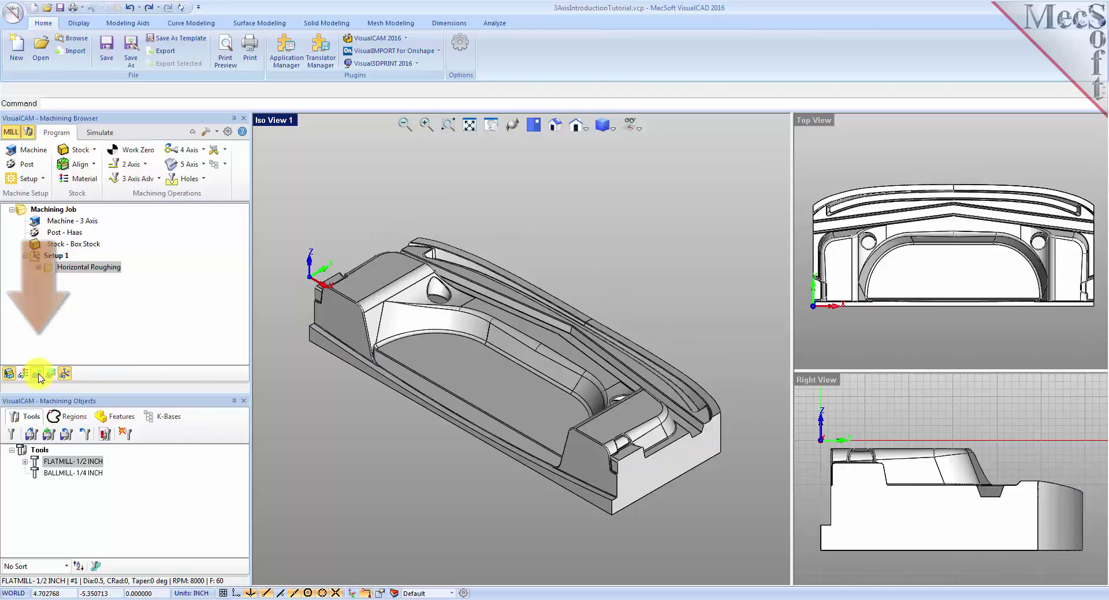
pyautogui.click(39, 375)
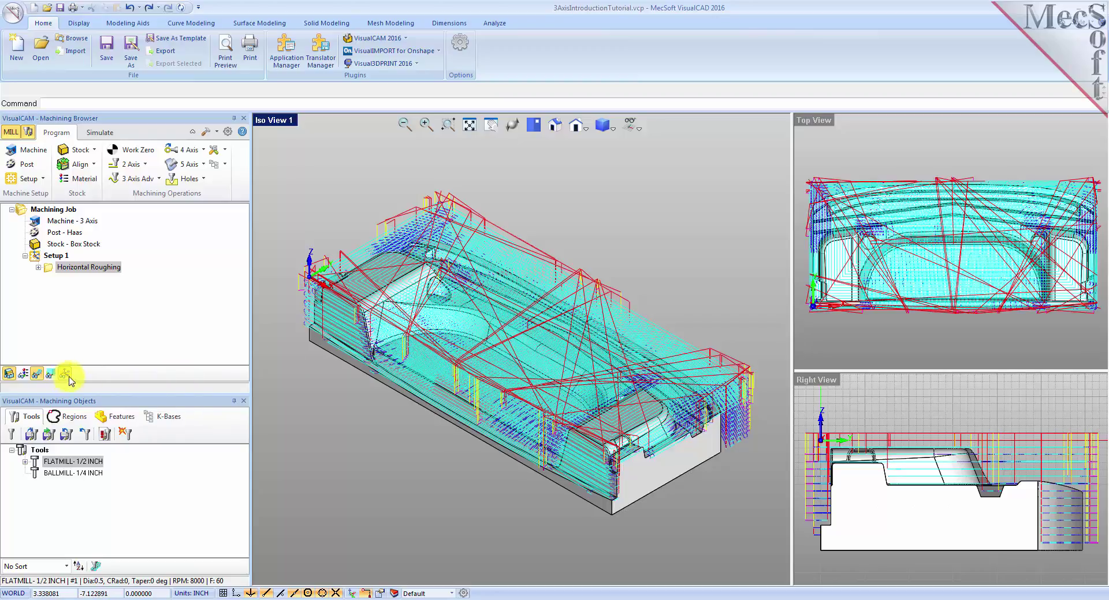
# Step: Display the roughing toolpath by Z level and step through its first five cut levels
pyautogui.click(50, 375)
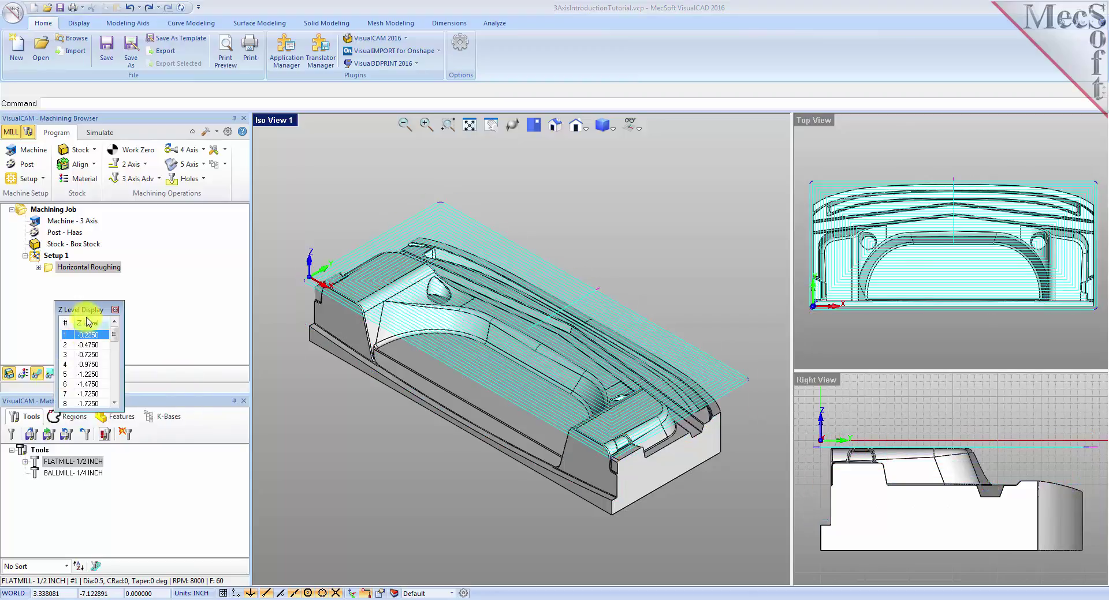
pyautogui.moveTo(97, 308); pyautogui.dragTo(203, 164)
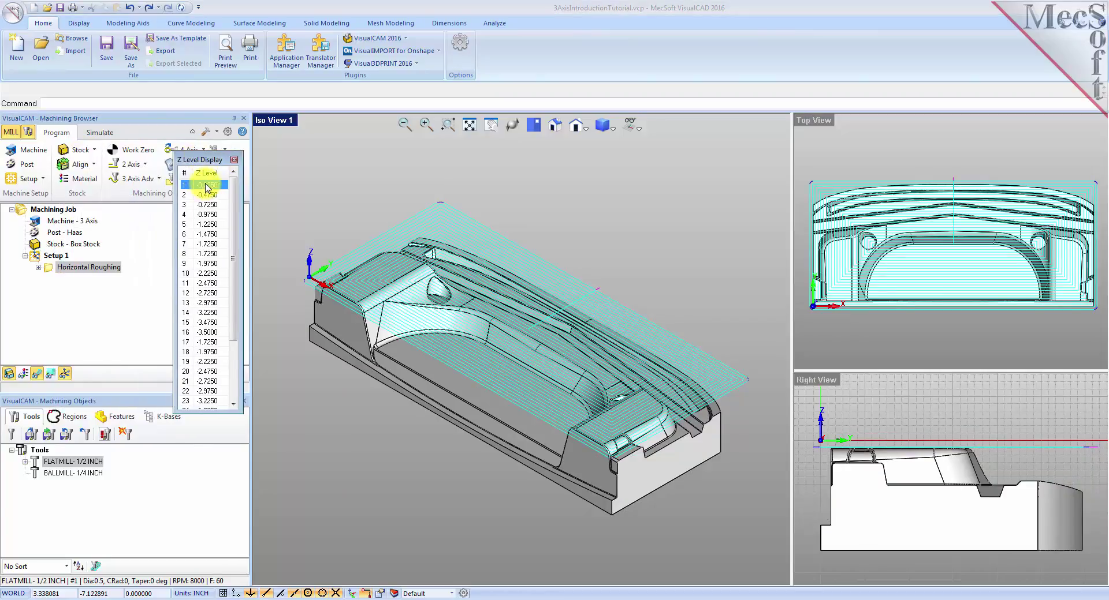
pyautogui.press('Down')
pyautogui.press('Down')
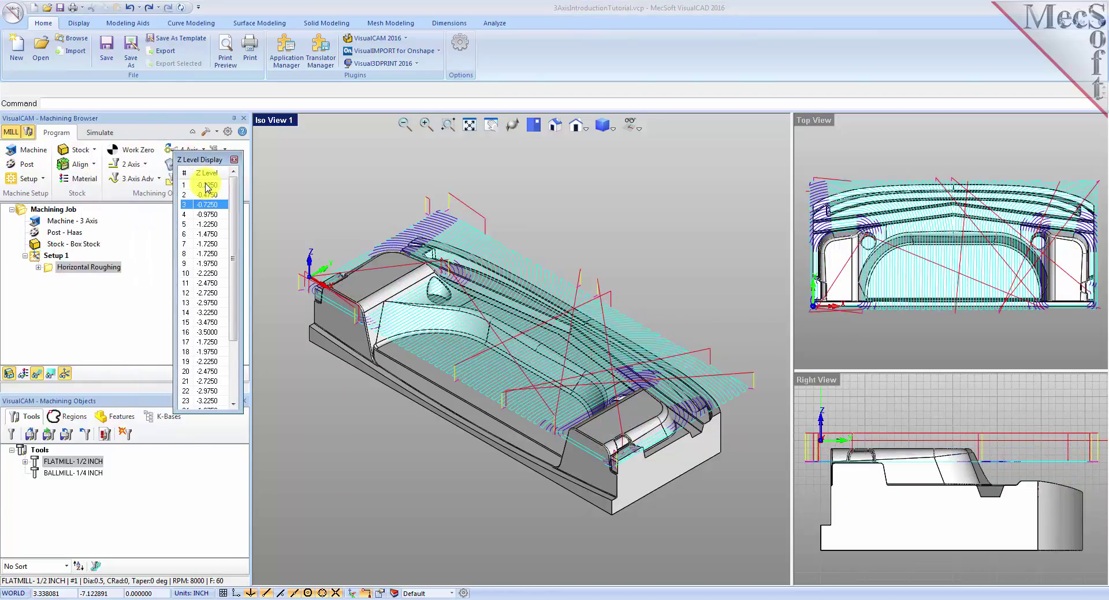
pyautogui.press('Down')
pyautogui.press('Down')
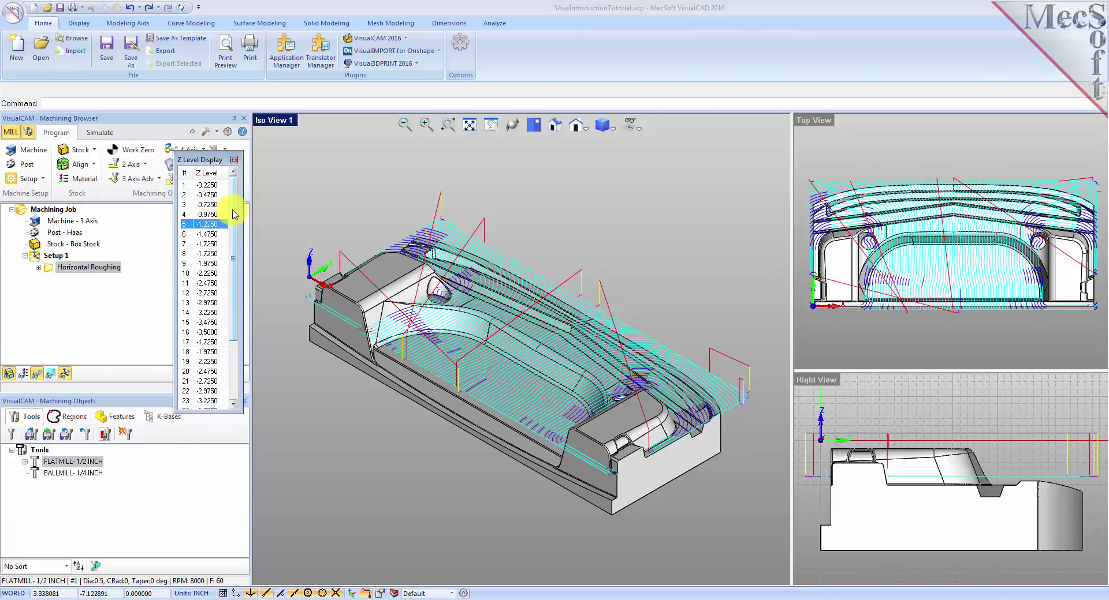
# Step: Inspect the last roughing cut level at -3.5 against the part, and close the Z level display
pyautogui.scroll(-3, 234, 214)
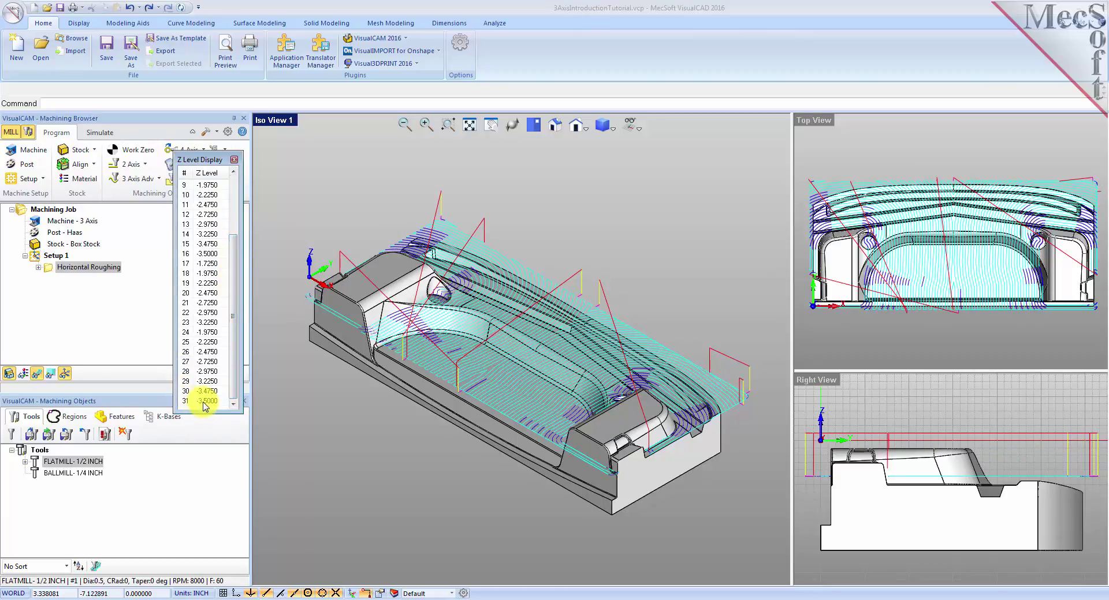
pyautogui.click(203, 401)
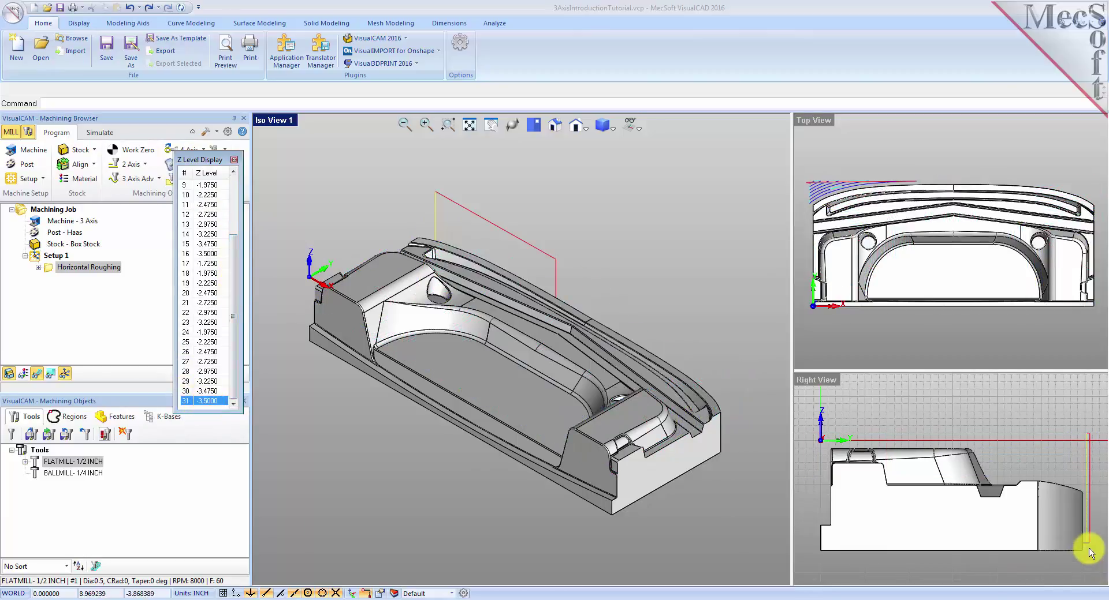
pyautogui.moveTo(730, 492); pyautogui.dragTo(735, 466, button='middle')
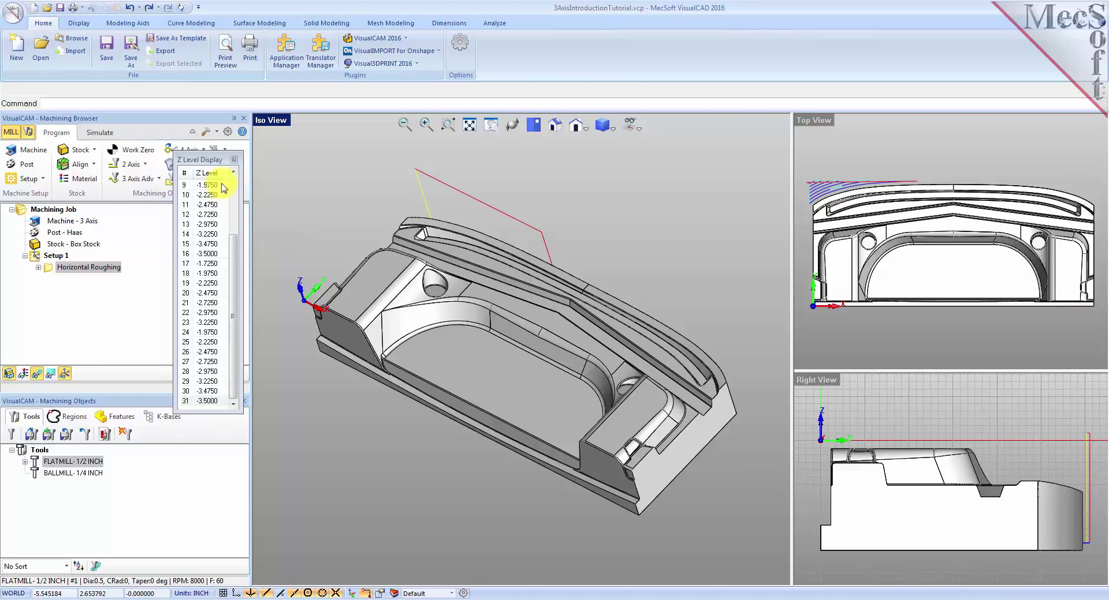
pyautogui.click(233, 161)
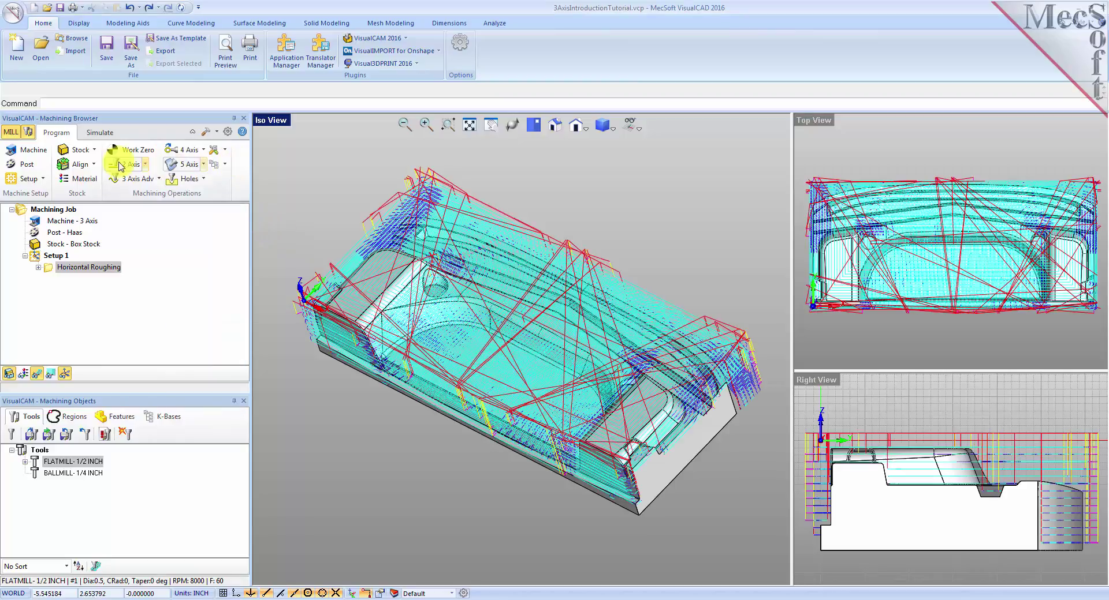
# Step: Set the simulation preferences to the polygonal model with the accuracy at Fine
pyautogui.click(96, 134)
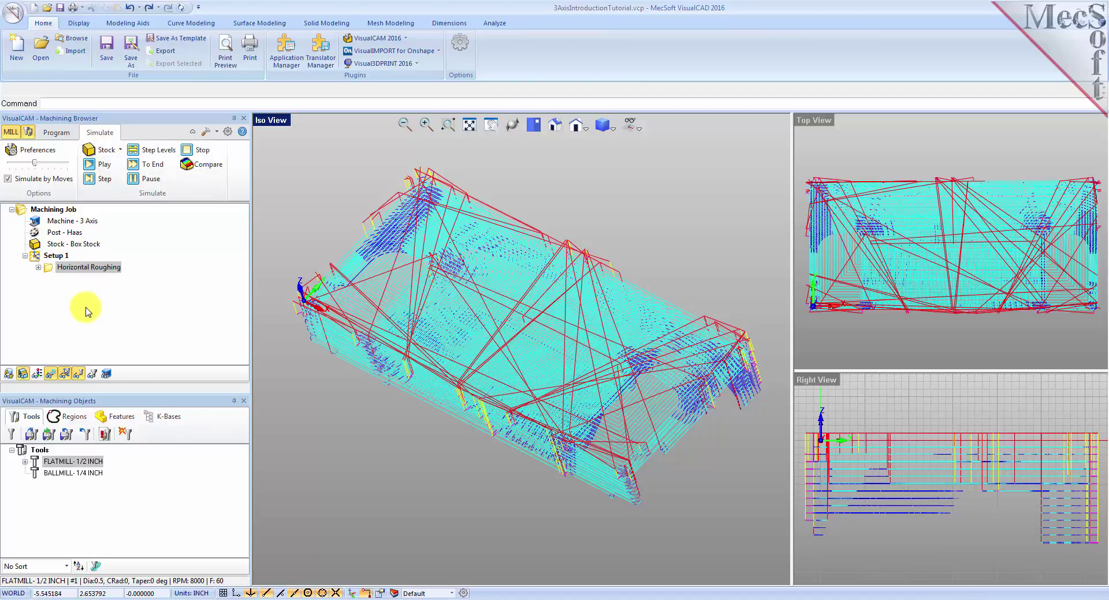
pyautogui.click(52, 152)
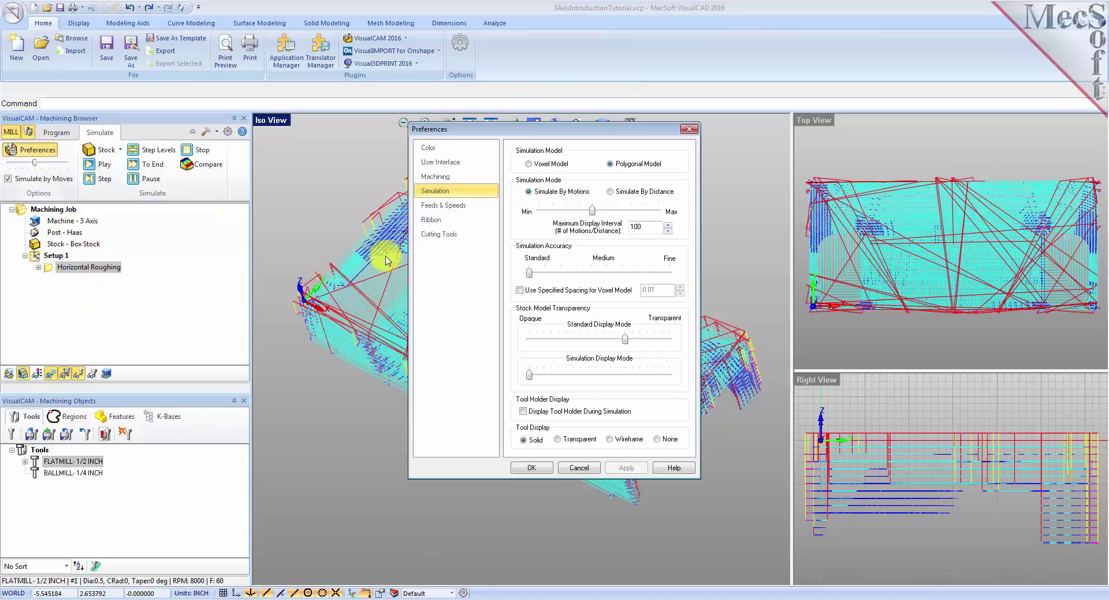
pyautogui.click(610, 164)
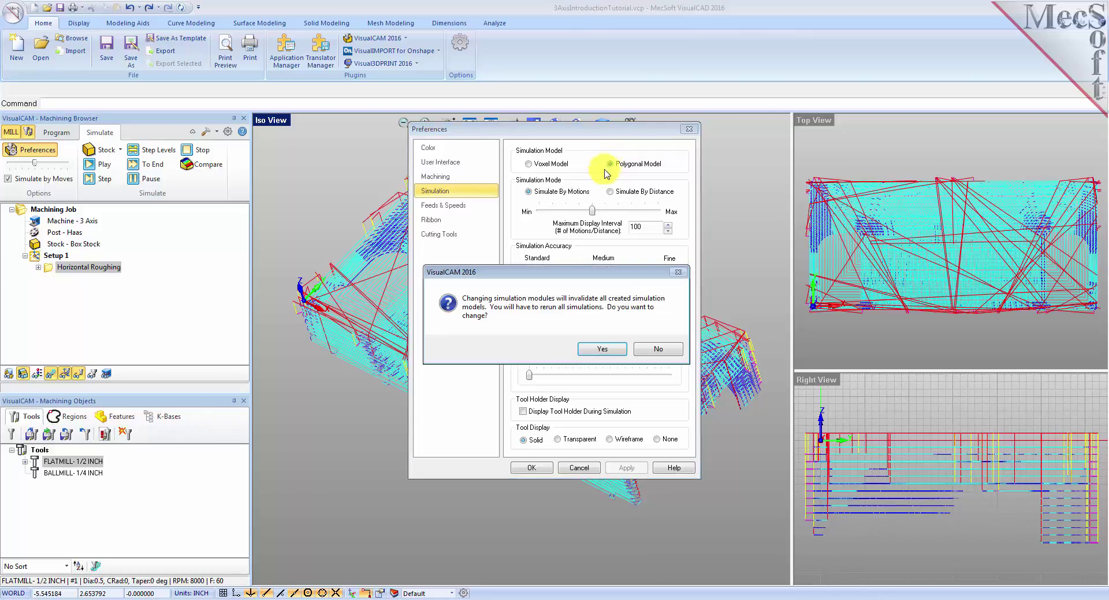
pyautogui.click(595, 357)
pyautogui.moveTo(529, 276); pyautogui.dragTo(666, 280)
pyautogui.click(539, 471)
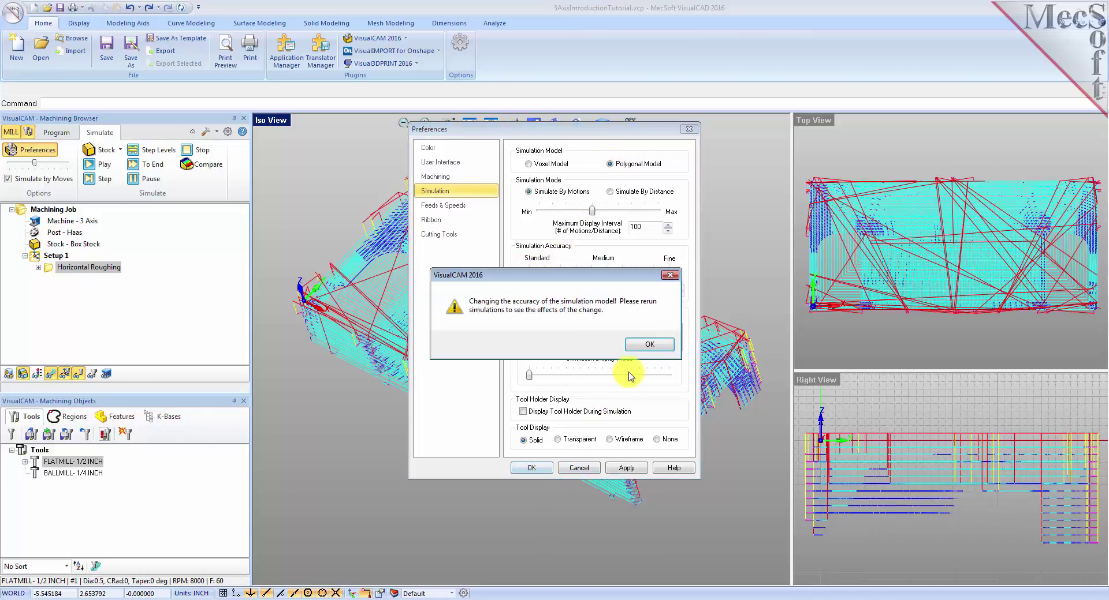
pyautogui.click(650, 347)
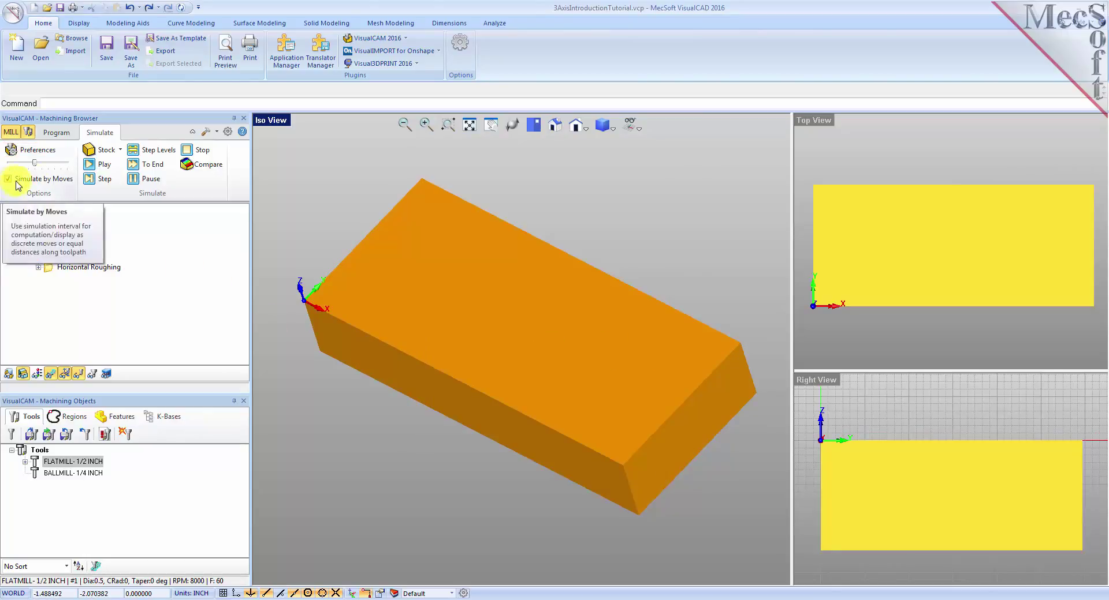
# Step: Raise the simulation speed to maximum and simulate the Horizontal Roughing operation through to its end
pyautogui.moveTo(38, 167); pyautogui.dragTo(71, 168)
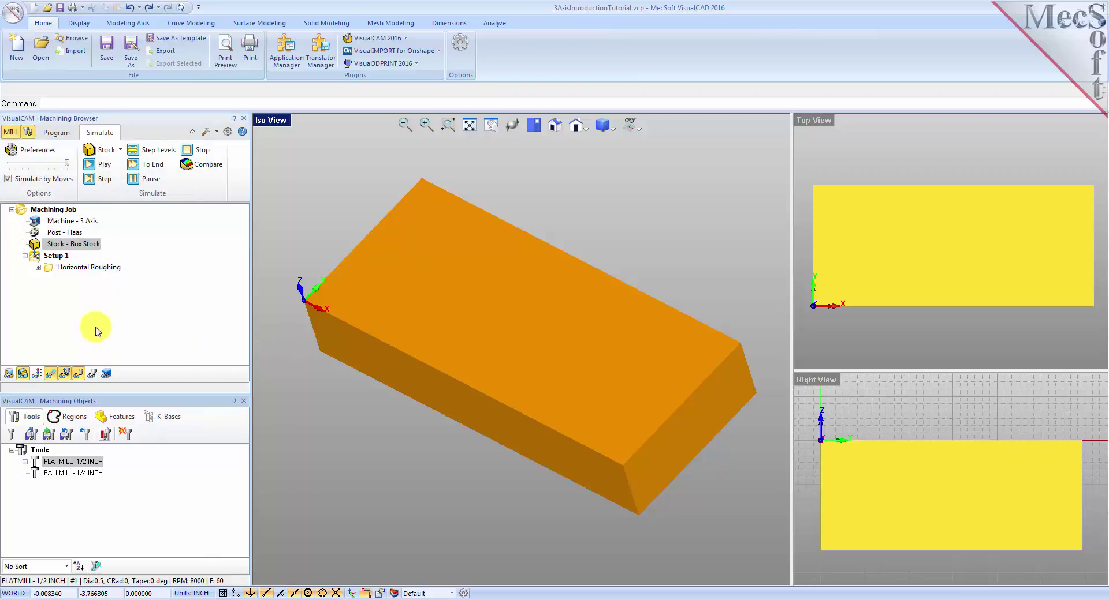
pyautogui.click(56, 266)
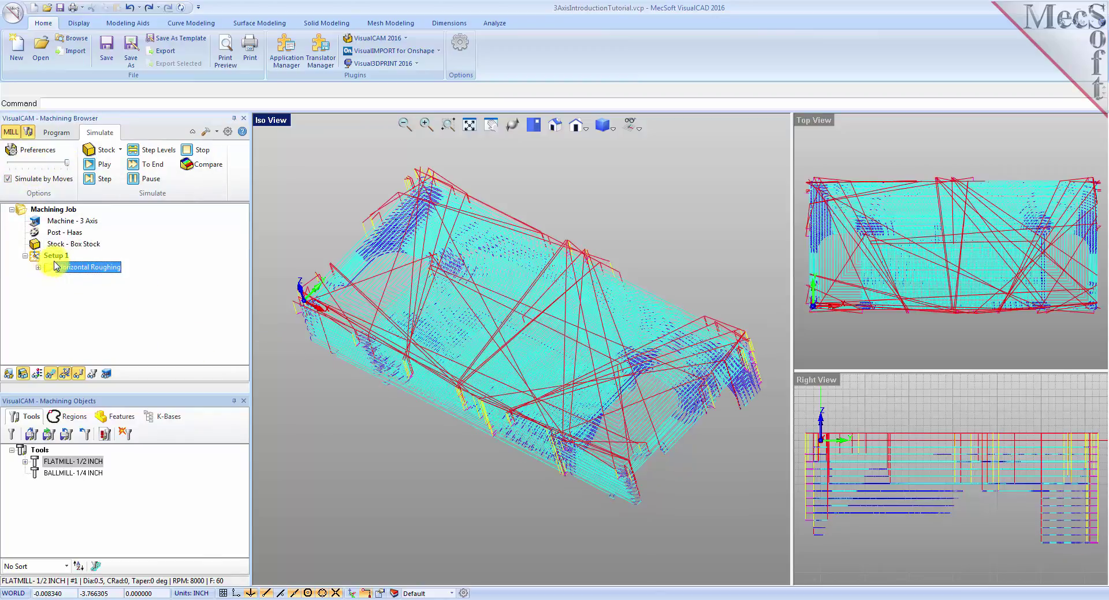
pyautogui.click(104, 164)
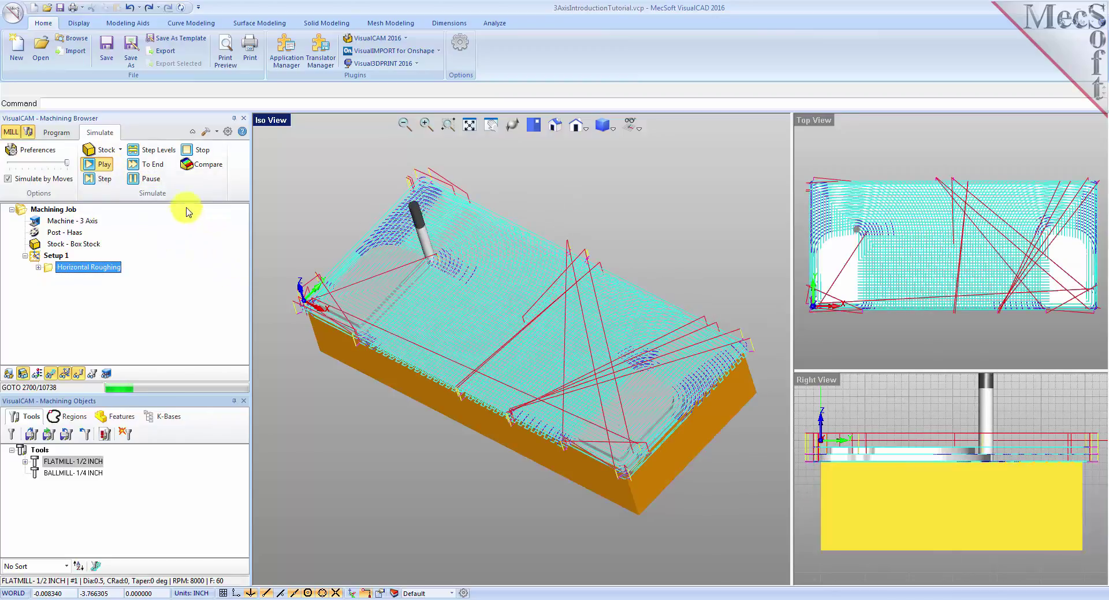
pyautogui.click(153, 180)
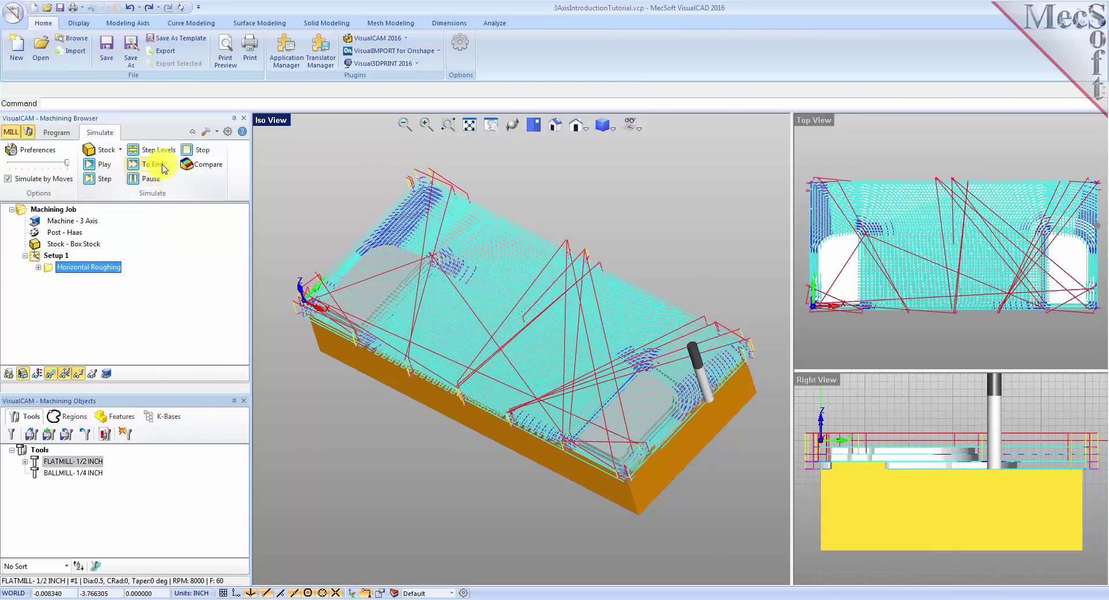
pyautogui.click(162, 167)
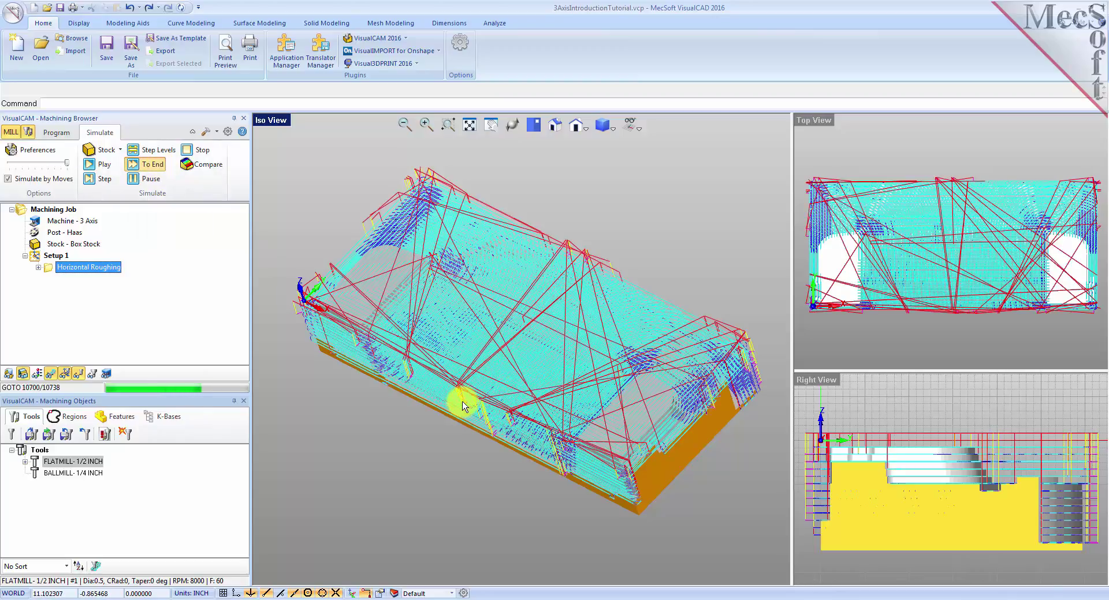
# Step: Hide the toolpath and inspect the simulated roughed stock from several angles
pyautogui.moveTo(456, 410)
pyautogui.mouseDown(button='right')
pyautogui.moveTo(467, 396)
pyautogui.moveTo(465, 408)
pyautogui.mouseUp(button='right')
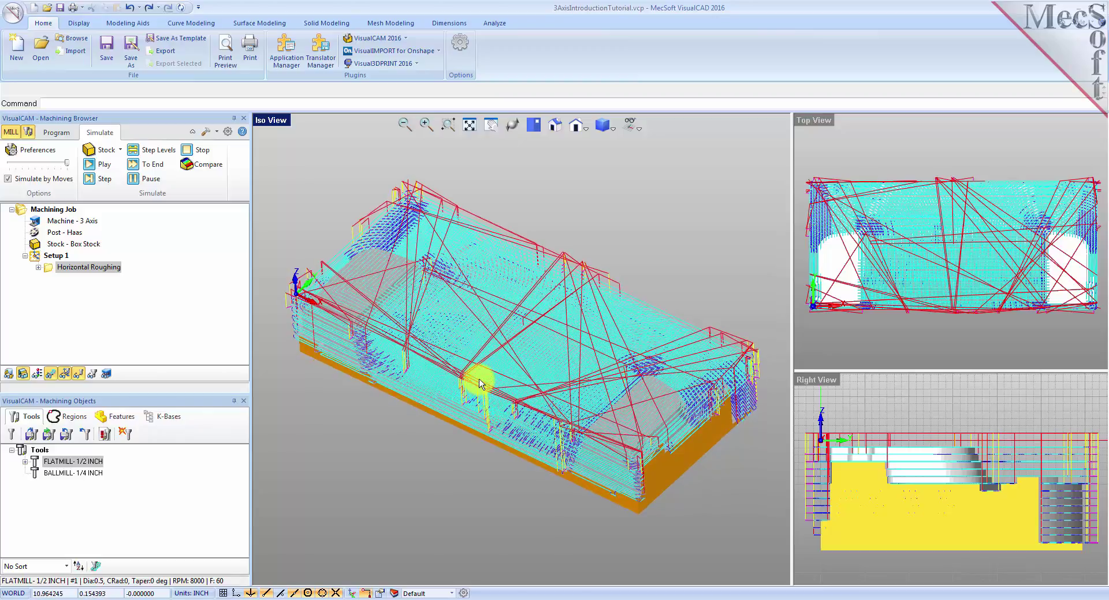
pyautogui.click(50, 374)
pyautogui.moveTo(518, 488)
pyautogui.mouseDown(button='right')
pyautogui.moveTo(535, 475)
pyautogui.moveTo(525, 460)
pyautogui.moveTo(451, 460)
pyautogui.moveTo(460, 560)
pyautogui.moveTo(494, 482)
pyautogui.moveTo(520, 474)
pyautogui.mouseUp(button='right')
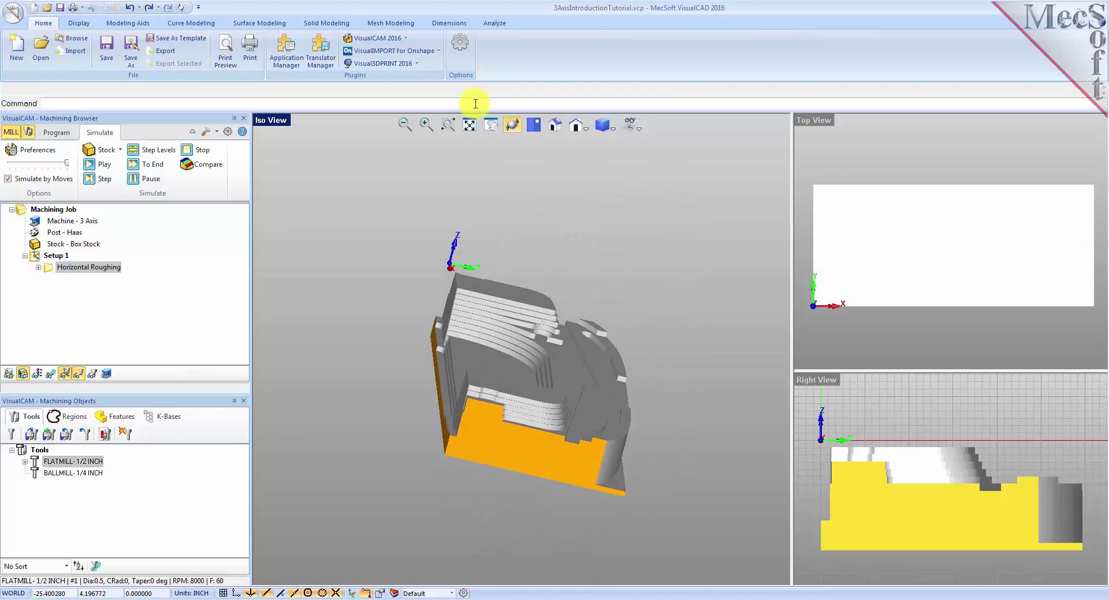
pyautogui.click(555, 125)
pyautogui.moveTo(541, 280); pyautogui.dragTo(624, 421, button='right')
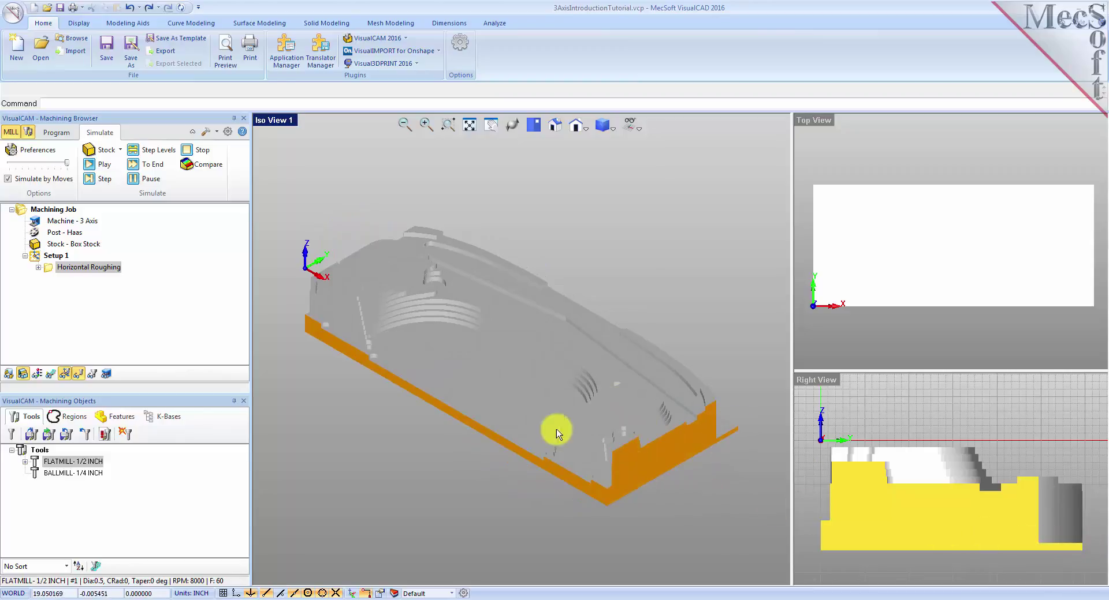
pyautogui.moveTo(527, 420)
pyautogui.mouseDown(button='right')
pyautogui.moveTo(527, 396)
pyautogui.moveTo(527, 435)
pyautogui.moveTo(516, 416)
pyautogui.mouseUp(button='right')
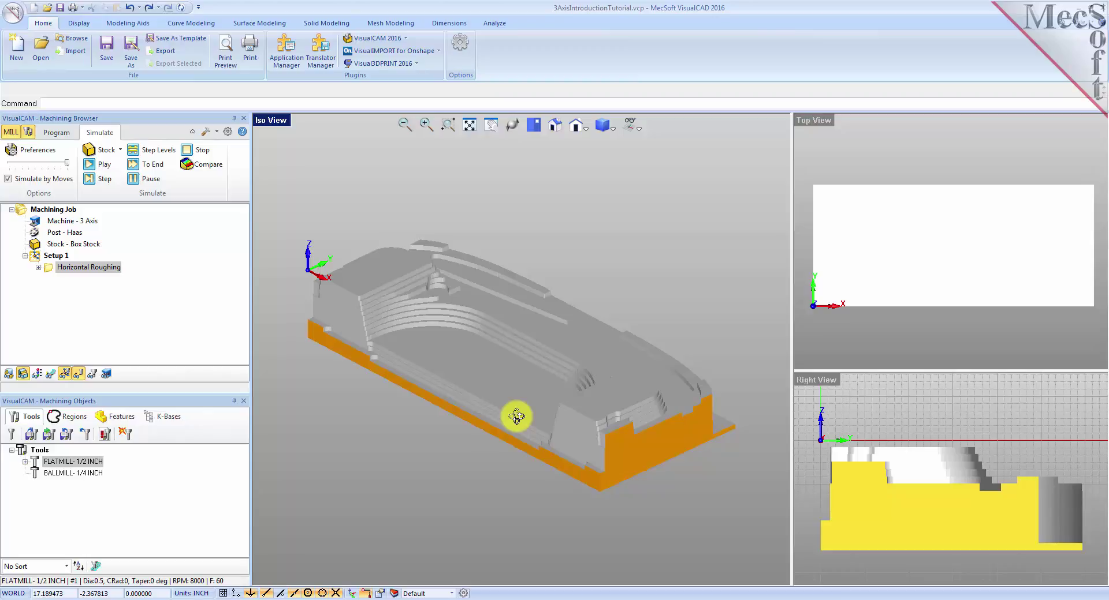
# Step: Start a 3-axis Parallel Finishing operation and select the part's flat bottom face as its containment region
pyautogui.click(56, 133)
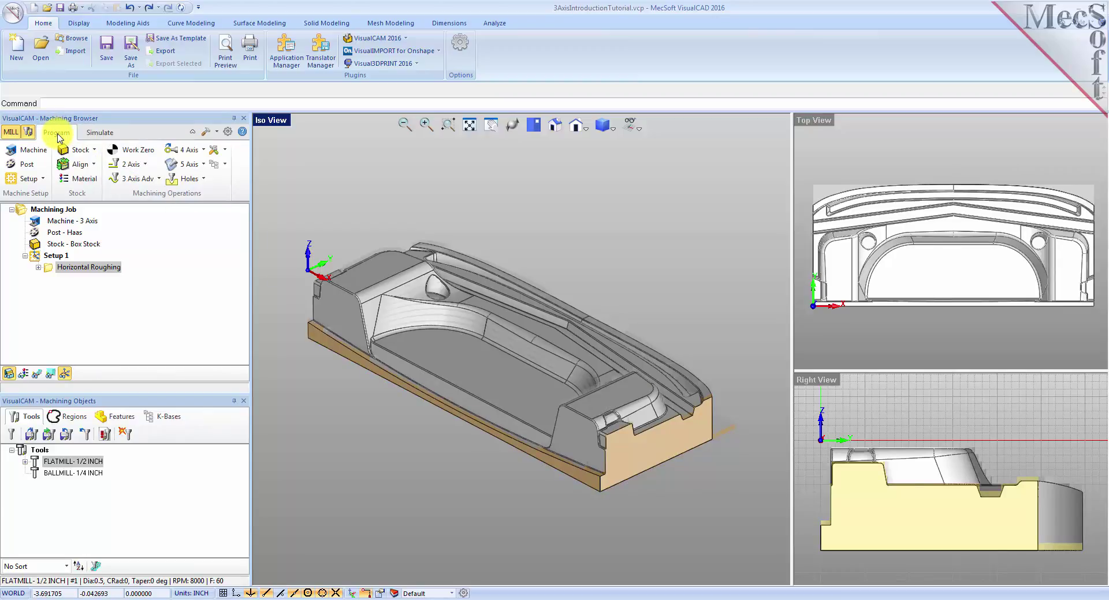
pyautogui.click(158, 178)
pyautogui.click(130, 240)
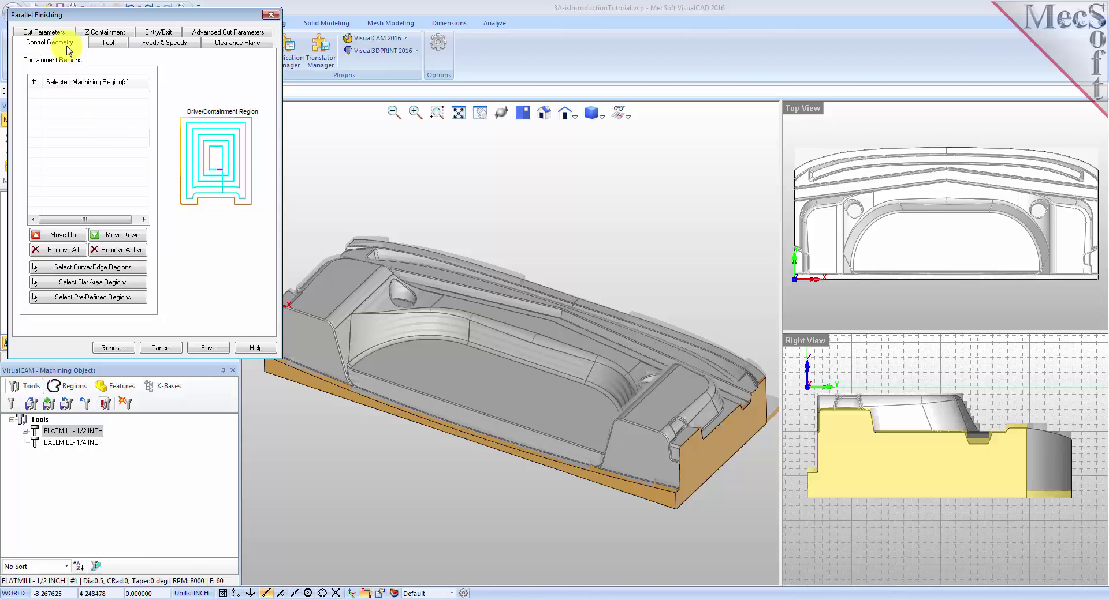
pyautogui.moveTo(526, 469); pyautogui.dragTo(551, 398, button='middle')
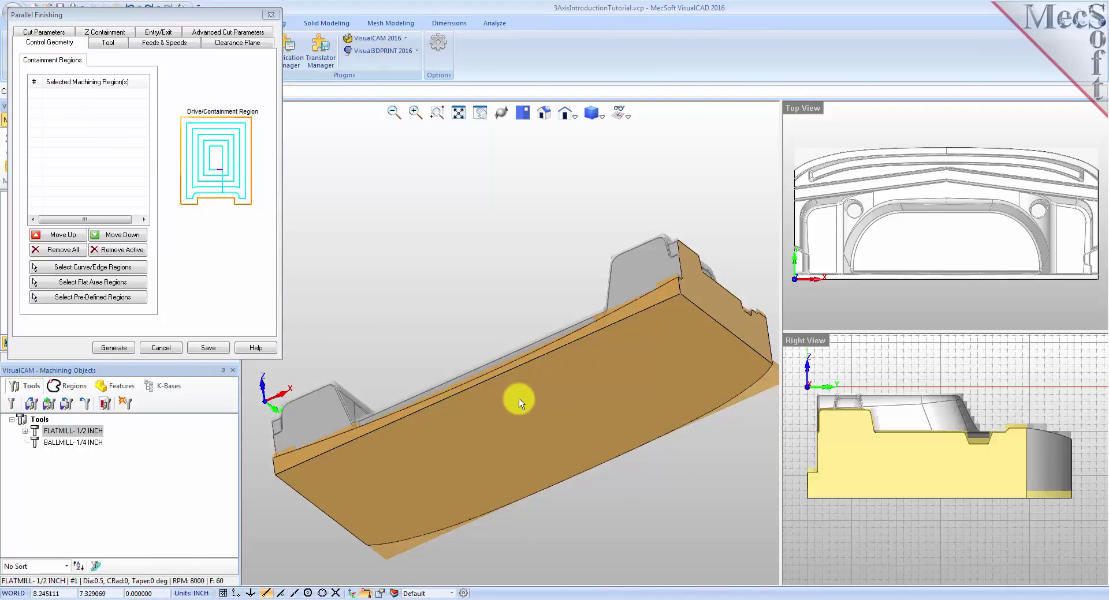
pyautogui.click(101, 283)
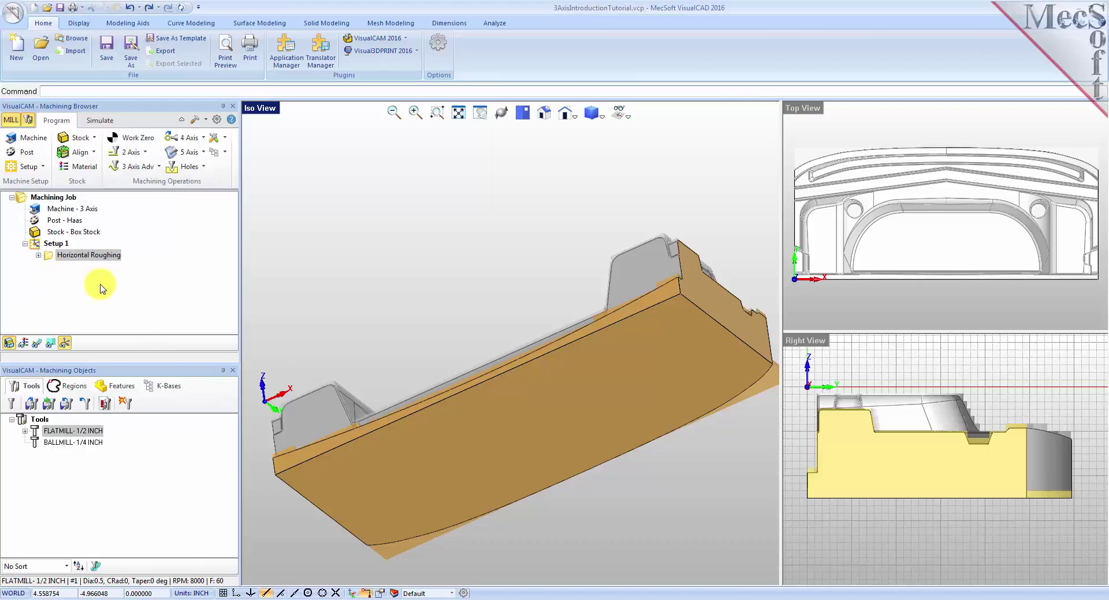
pyautogui.click(594, 391)
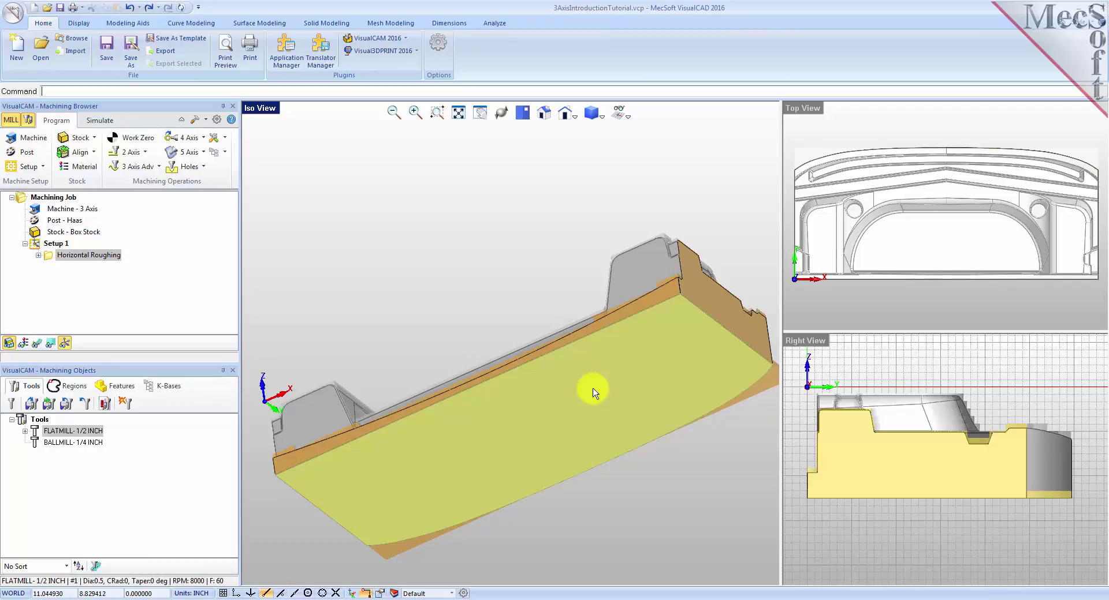
pyautogui.rightClick(593, 389)
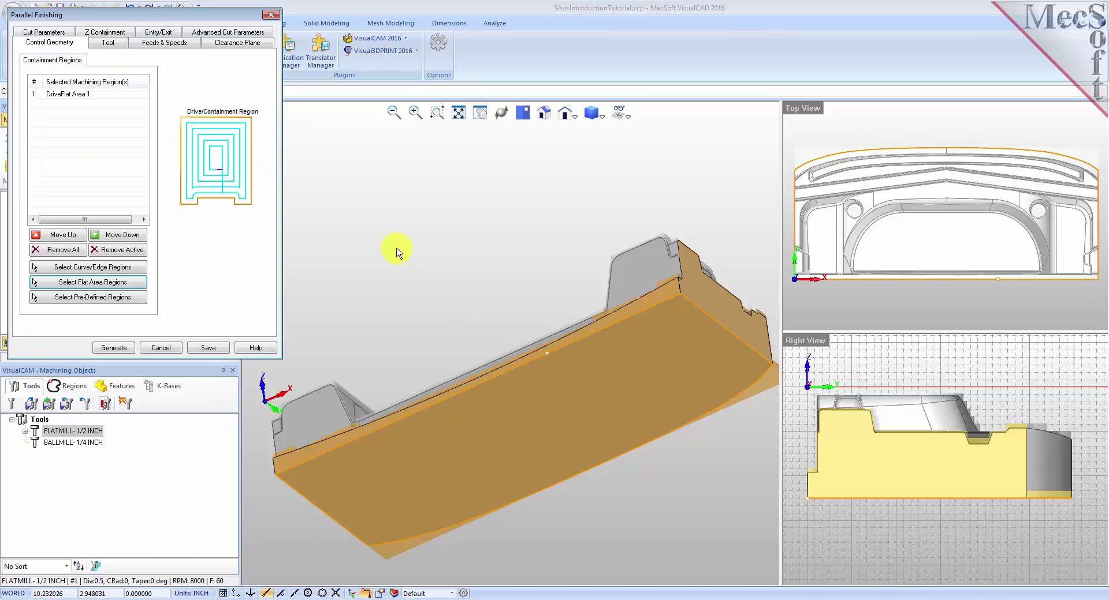
# Step: Highlight the selected flat area region and check its outline around the part
pyautogui.click(79, 95)
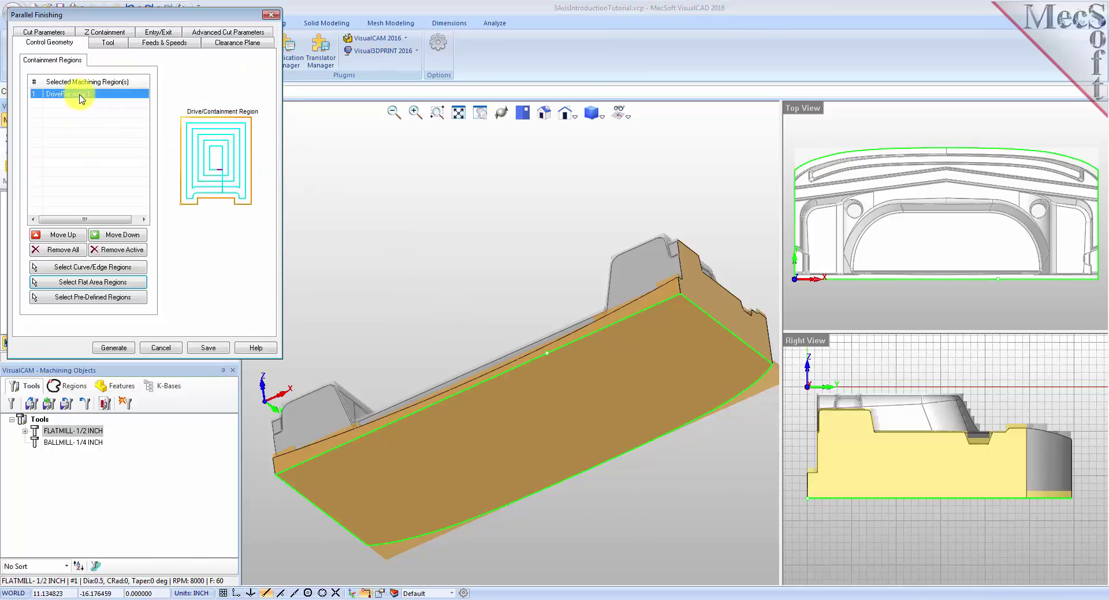
pyautogui.moveTo(500, 233); pyautogui.dragTo(506, 271, button='right')
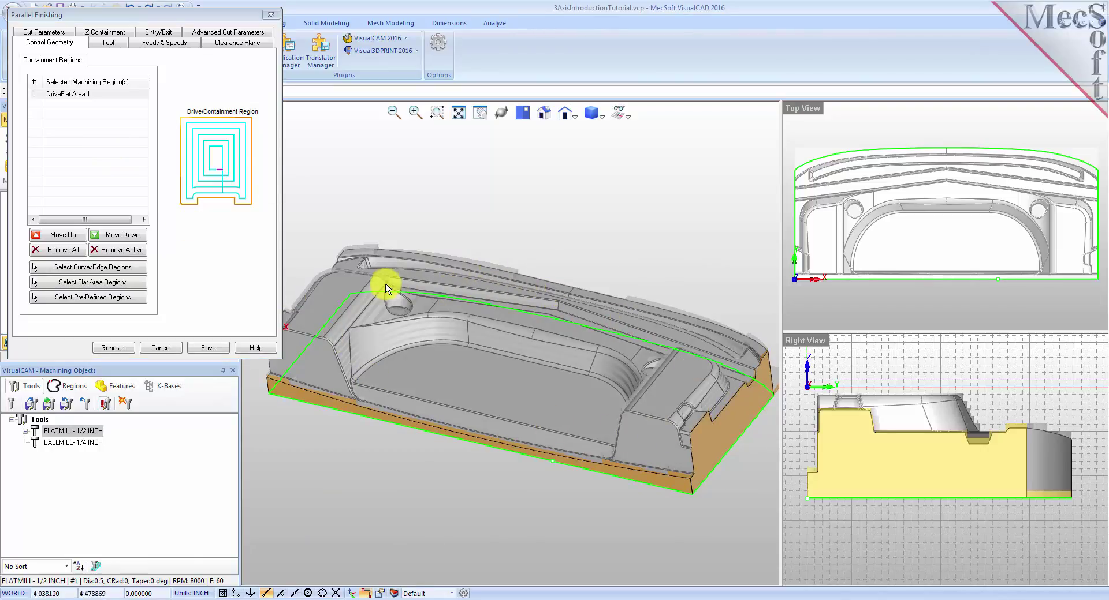
pyautogui.click(82, 95)
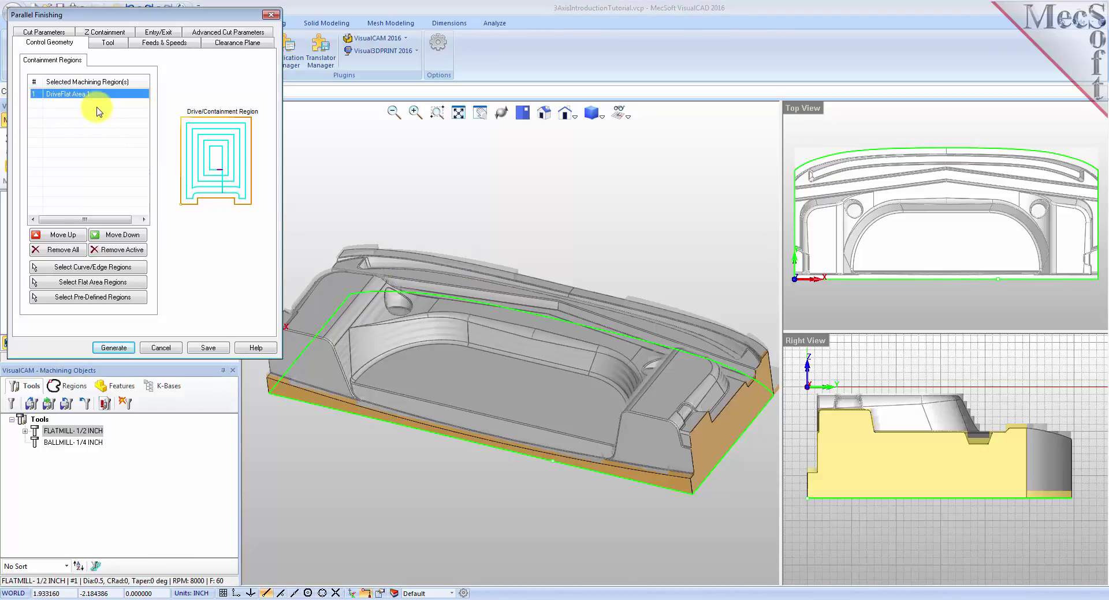
# Step: Assign the BALLMILL-1/4 INCH tool to the finishing operation, with a 45-degree angle of cuts and a stepover of 15% of the tool diameter
pyautogui.click(115, 43)
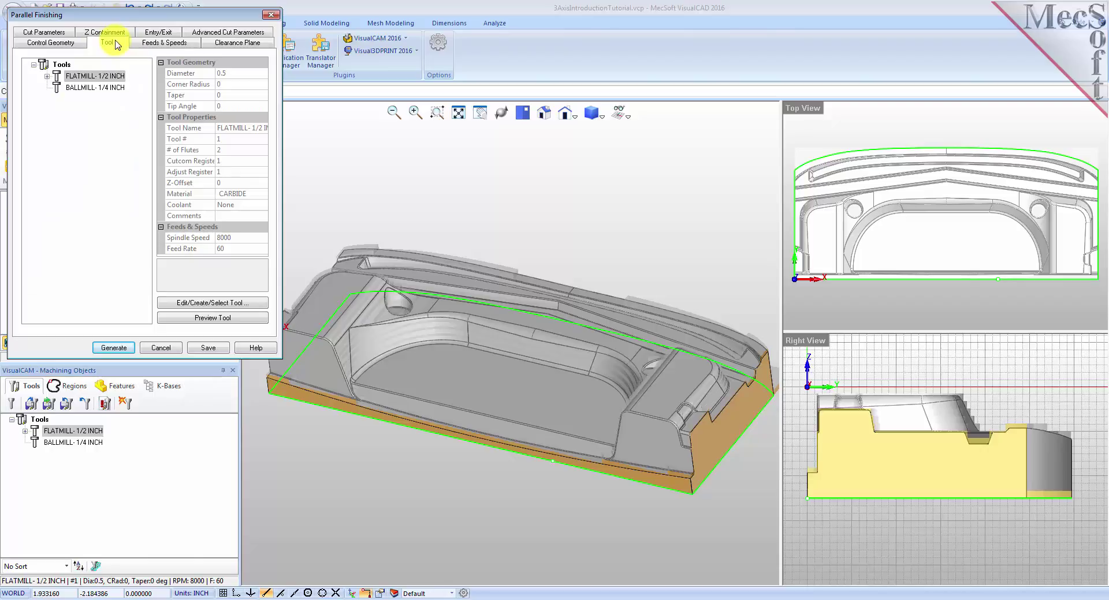
pyautogui.click(58, 89)
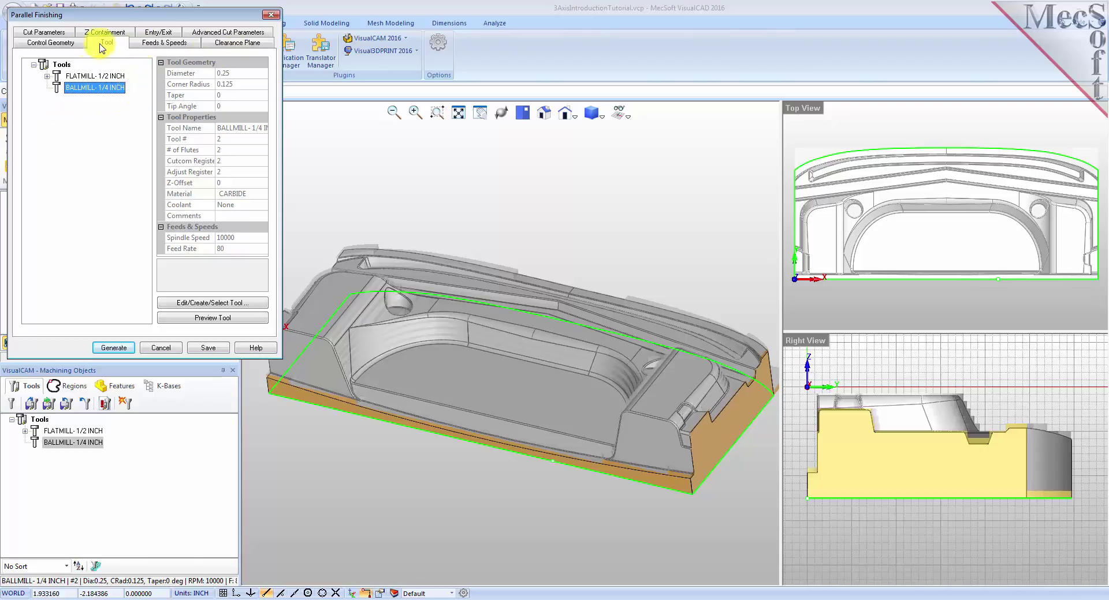
pyautogui.click(53, 33)
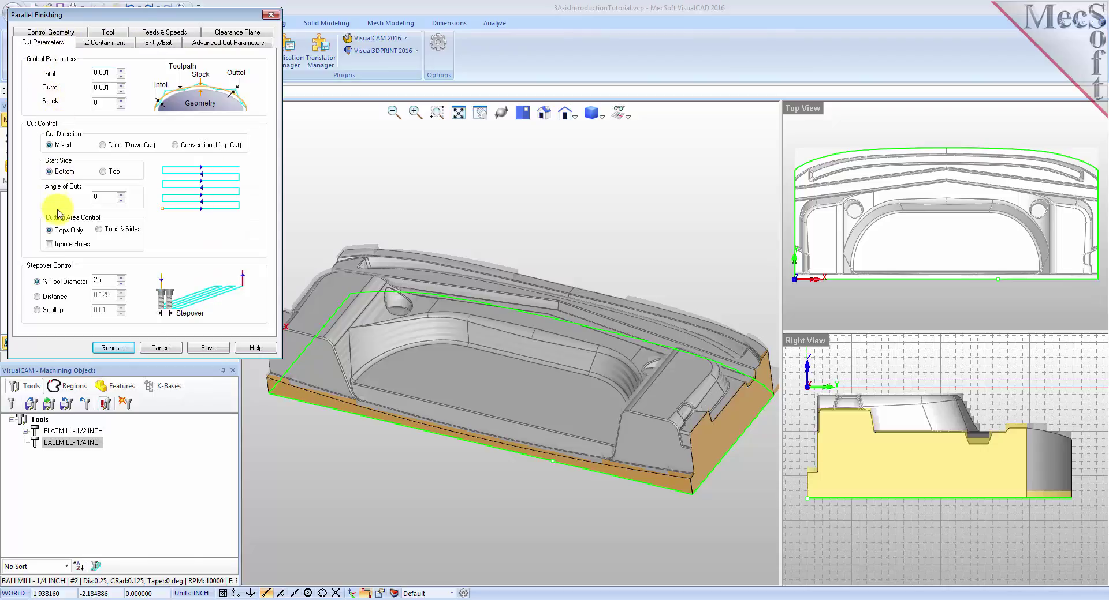
pyautogui.click(94, 197)
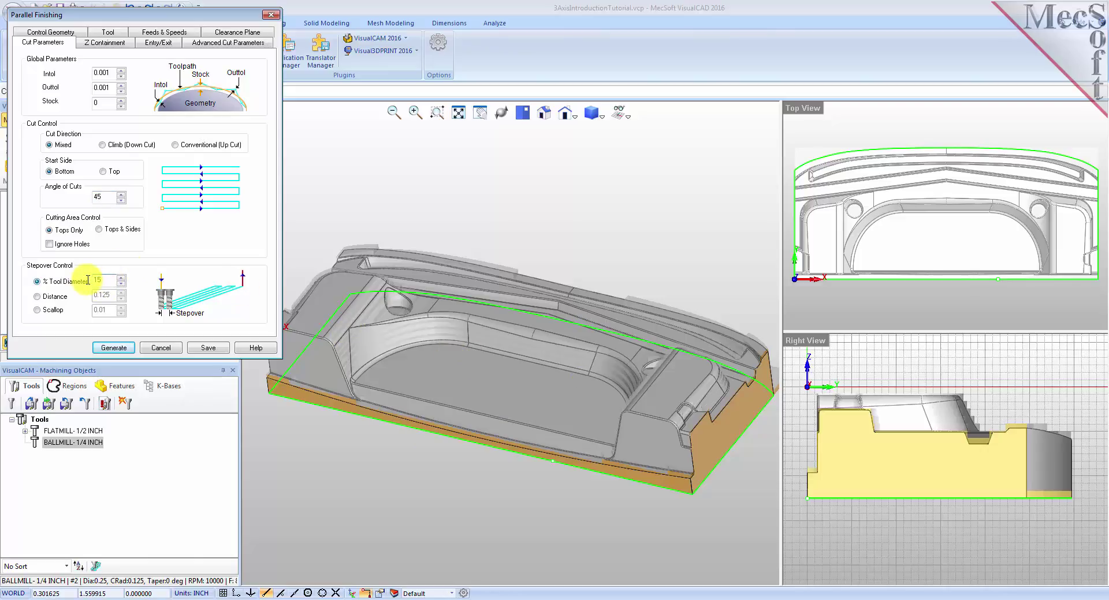
# Step: Generate the Parallel Finishing operation and display its toolpath on the part
pyautogui.click(117, 349)
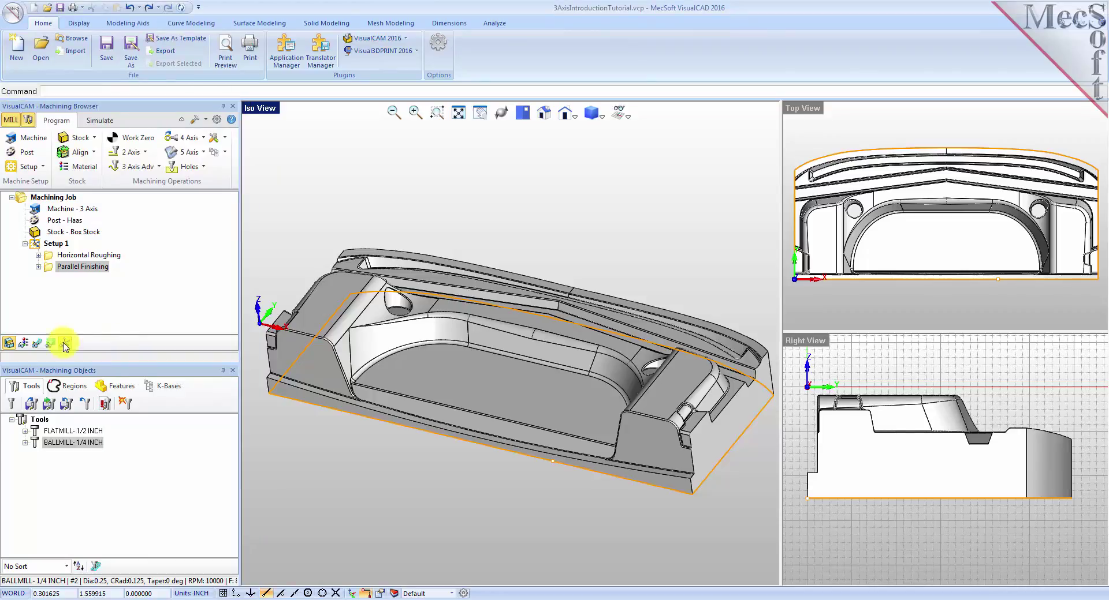
pyautogui.click(37, 344)
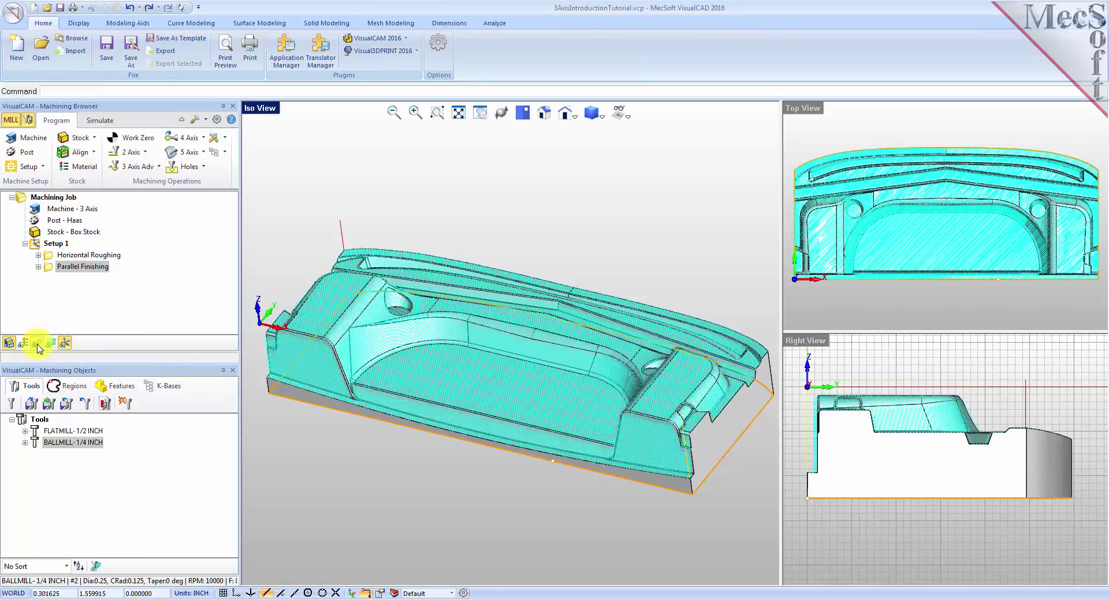
# Step: Examine the density and coverage of the Parallel Finishing toolpath up close and across the whole part
pyautogui.moveTo(528, 426)
pyautogui.mouseDown(button='middle')
pyautogui.moveTo(541, 421)
pyautogui.moveTo(530, 421)
pyautogui.moveTo(527, 450)
pyautogui.moveTo(516, 428)
pyautogui.mouseUp(button='middle')
pyautogui.scroll(10, 516, 427)
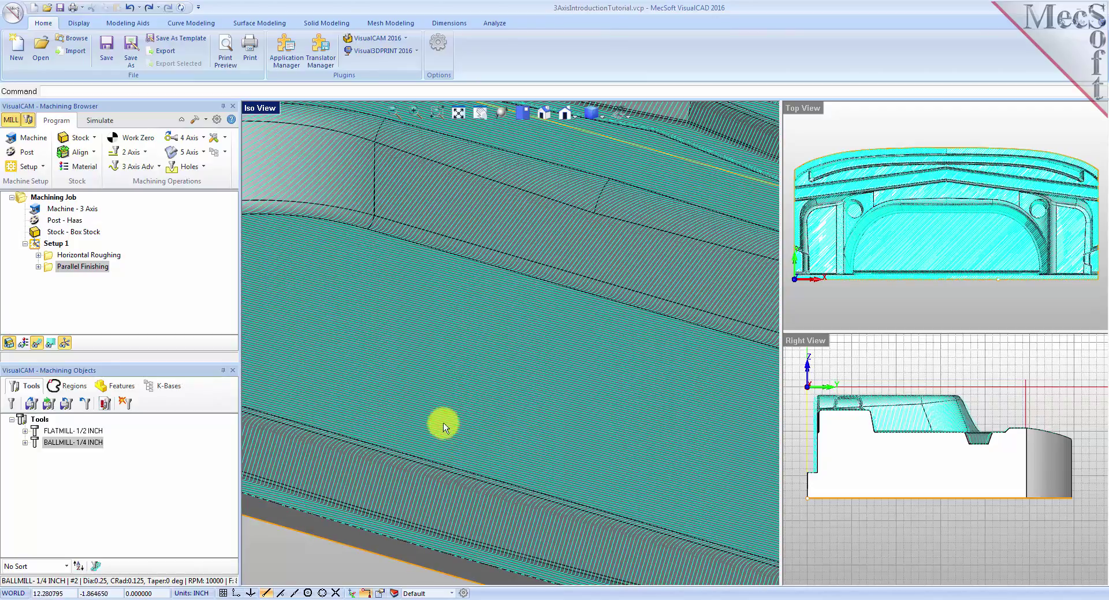
pyautogui.scroll(-5, 434, 391)
pyautogui.scroll(-6, 433, 387)
pyautogui.moveTo(709, 455); pyautogui.dragTo(730, 439, button='middle')
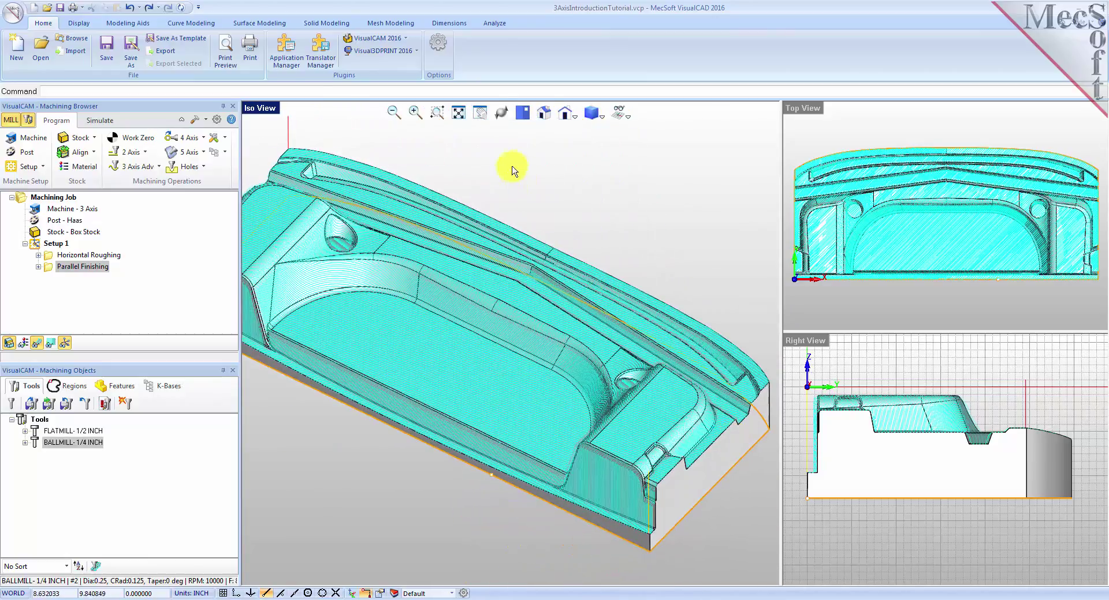
pyautogui.click(459, 112)
pyautogui.scroll(4, 480, 324)
pyautogui.moveTo(525, 375); pyautogui.dragTo(522, 366, button='middle')
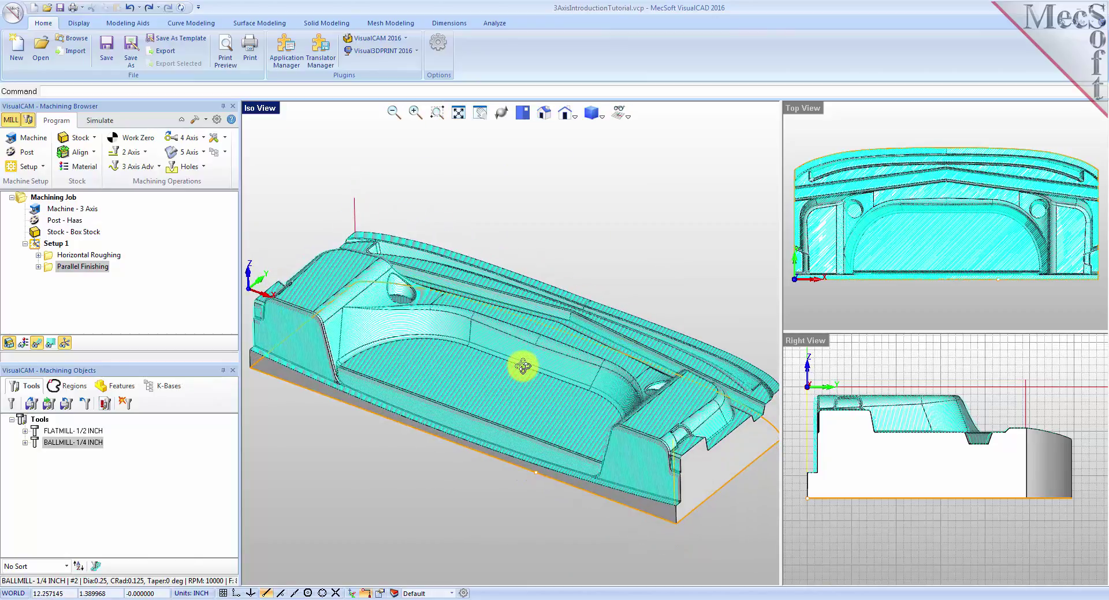
# Step: Simulate the Parallel Finishing operation on the stock and hide the toolpath to inspect the finished surface
pyautogui.click(95, 121)
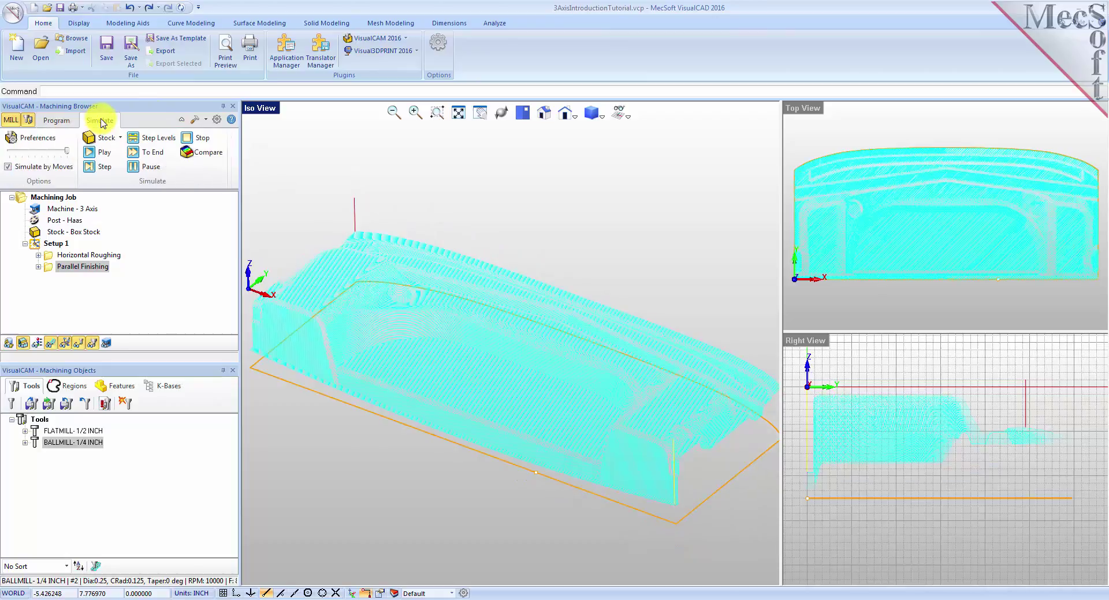
pyautogui.click(105, 153)
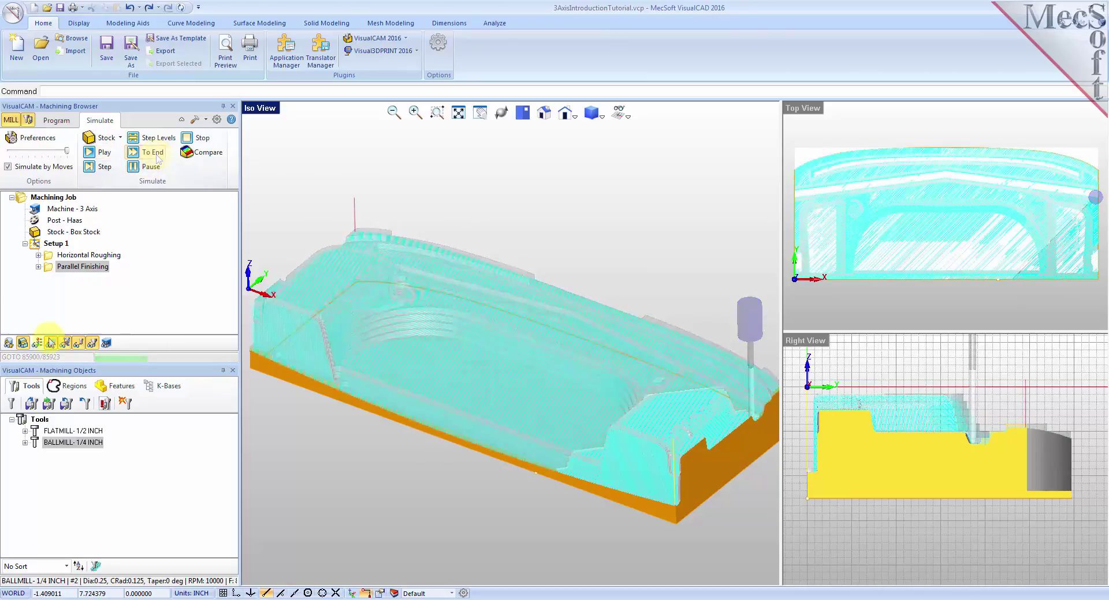
pyautogui.click(52, 345)
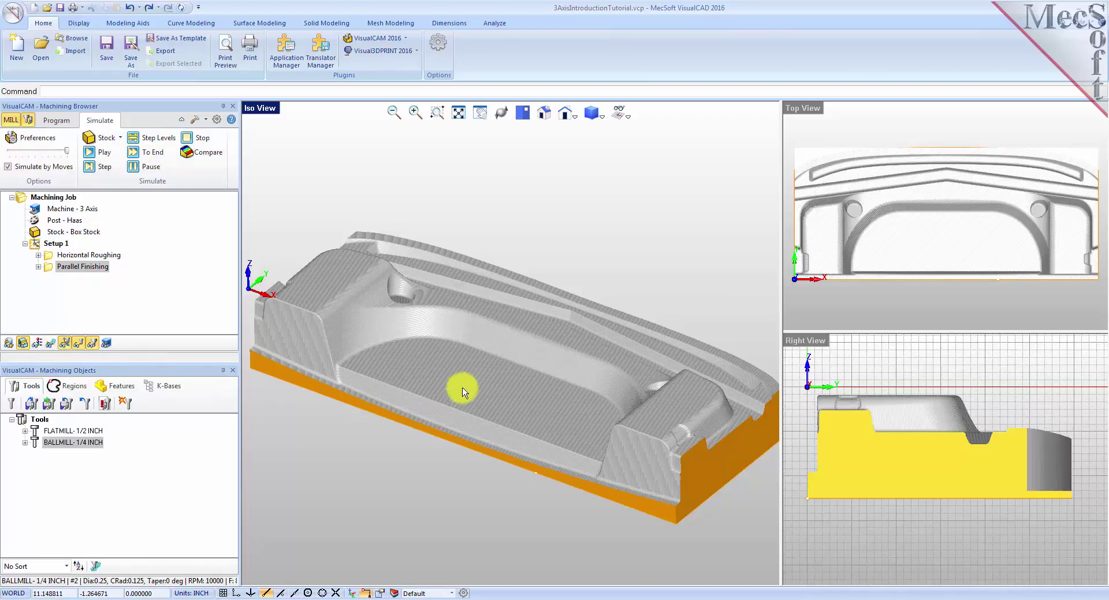
pyautogui.moveTo(479, 384); pyautogui.dragTo(493, 339, button='middle')
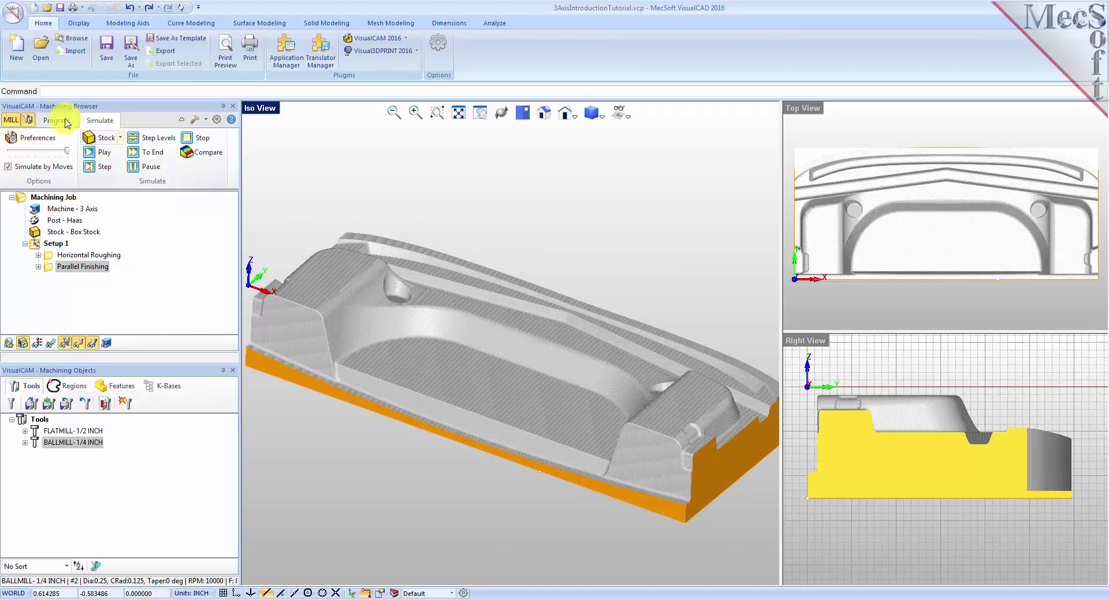
# Step: Start a 3-axis Radial Machining operation and begin picking curve/edge regions for its control geometry
pyautogui.click(62, 123)
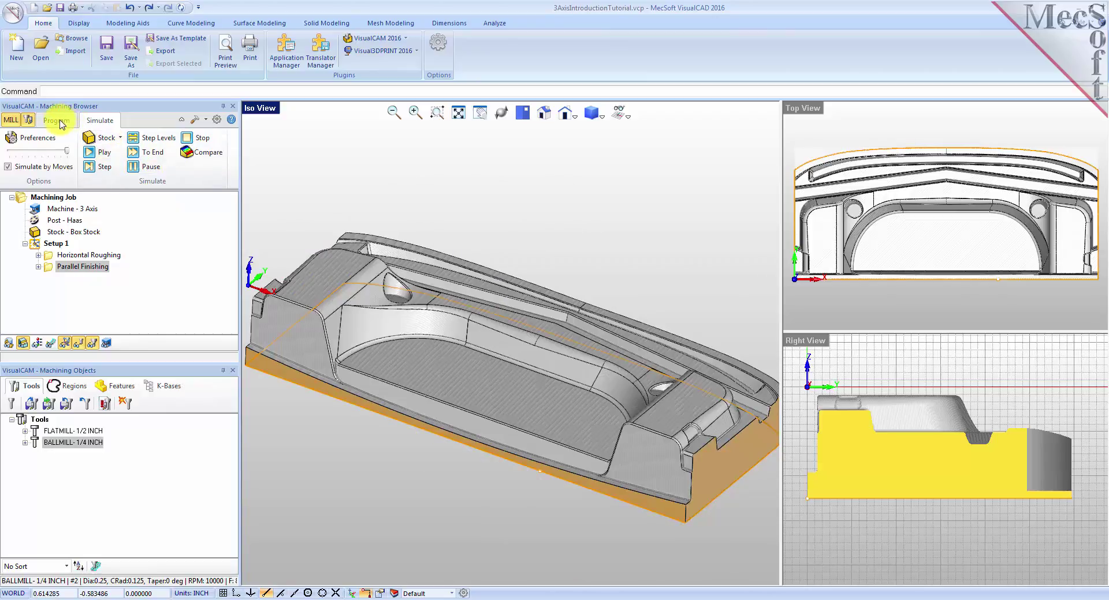
pyautogui.click(153, 167)
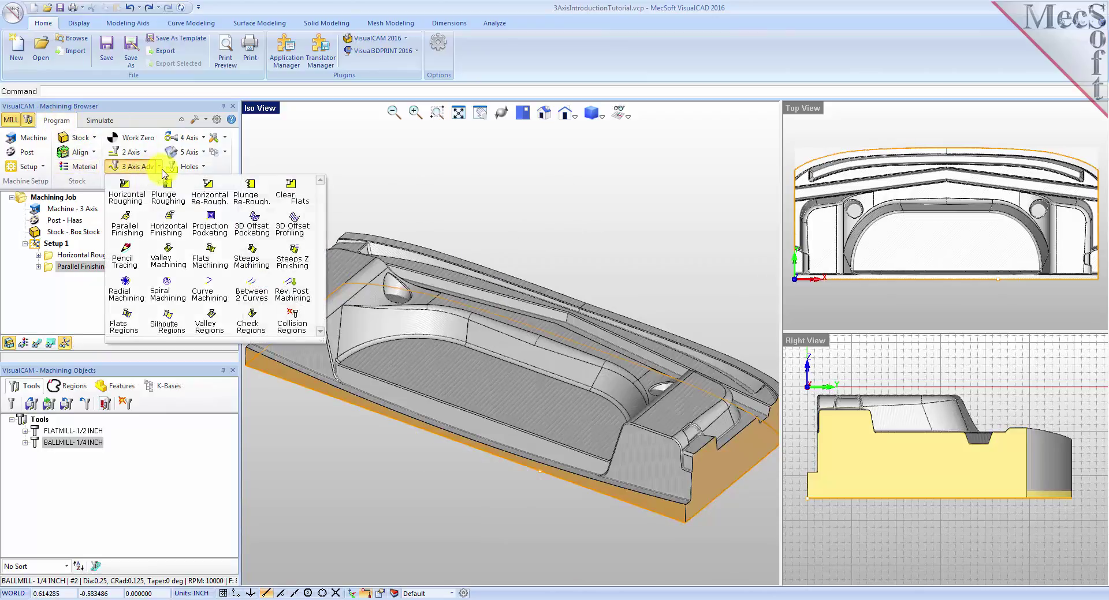
pyautogui.click(126, 292)
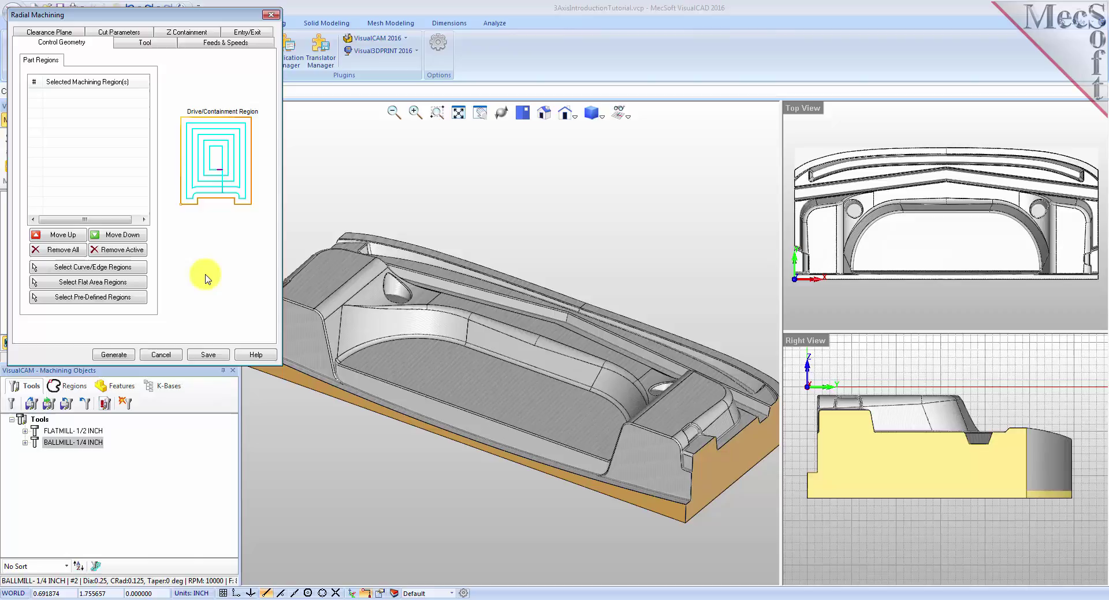
pyautogui.click(127, 269)
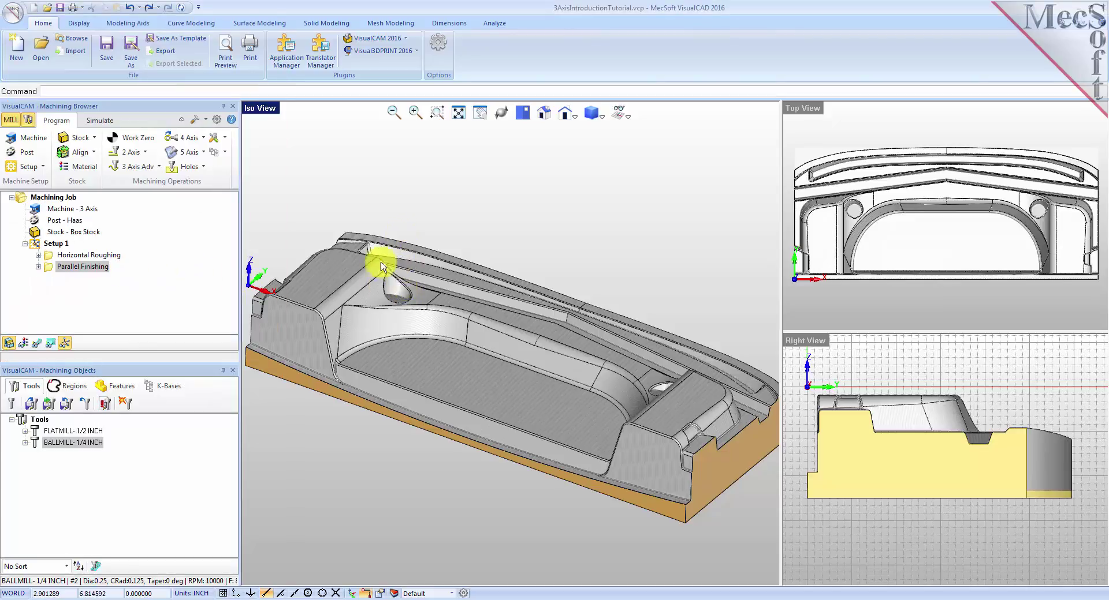
# Step: Select the face edges around the rim of the first teardrop-shaped pocket as drive regions
pyautogui.scroll(5, 391, 277)
pyautogui.scroll(5, 392, 277)
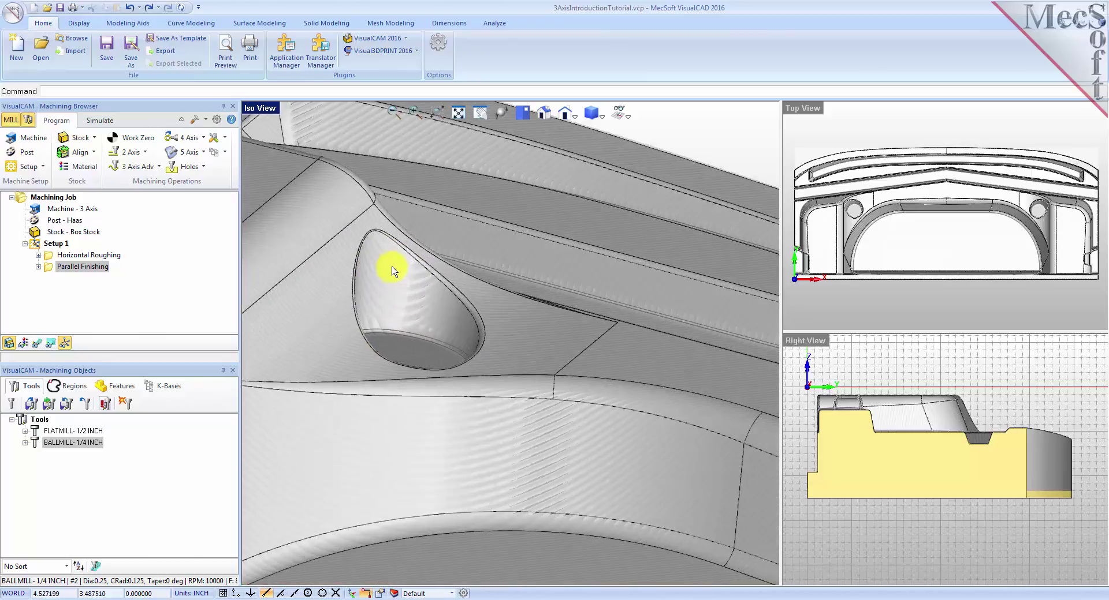
pyautogui.click(406, 221)
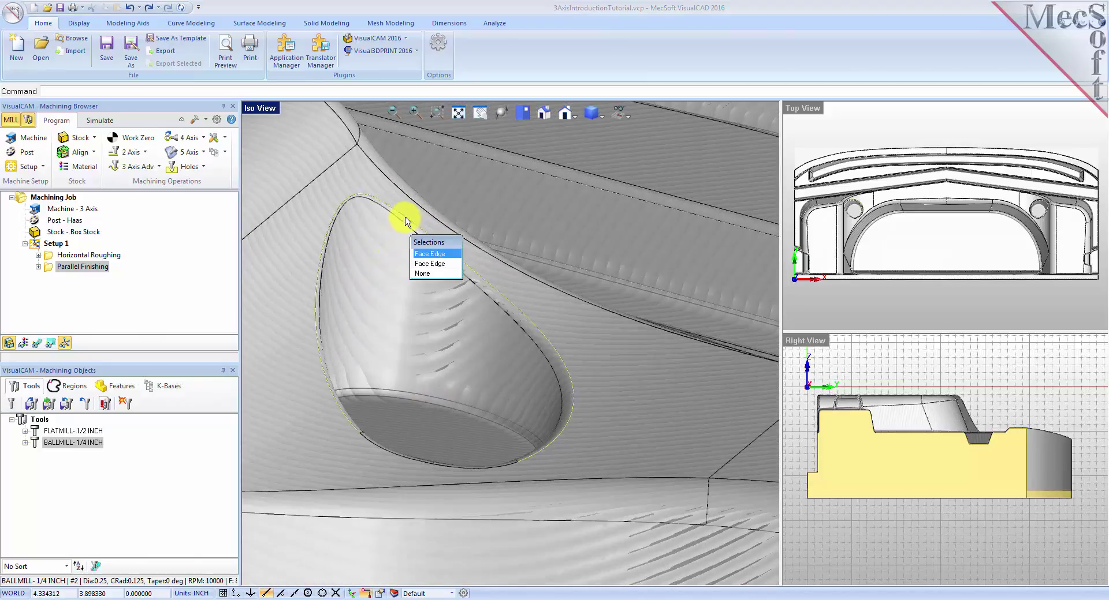
pyautogui.click(428, 258)
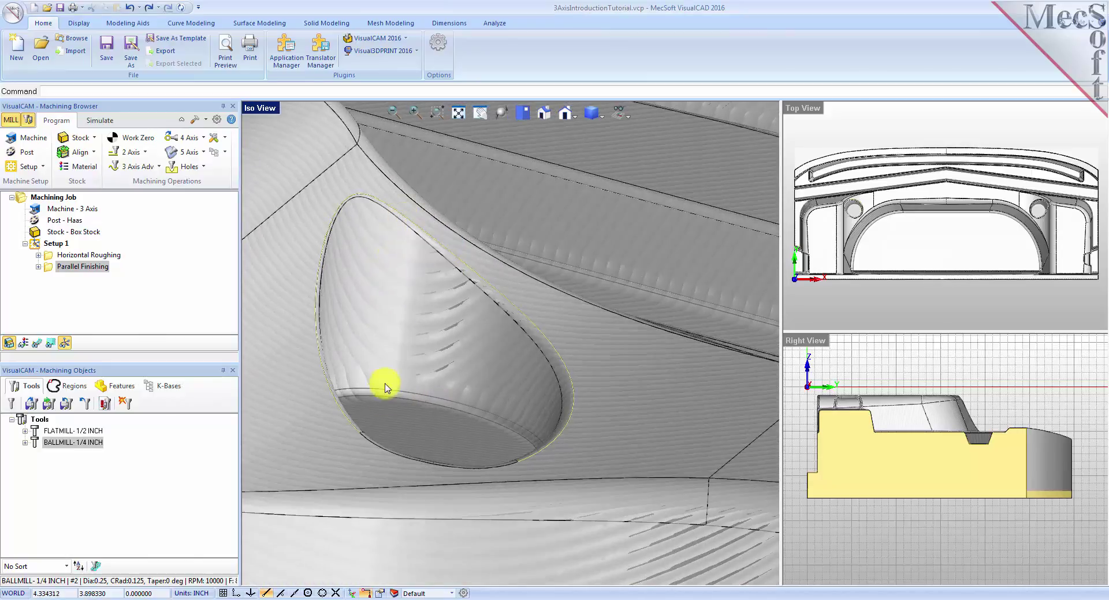
pyautogui.click(371, 446)
pyautogui.click(398, 528)
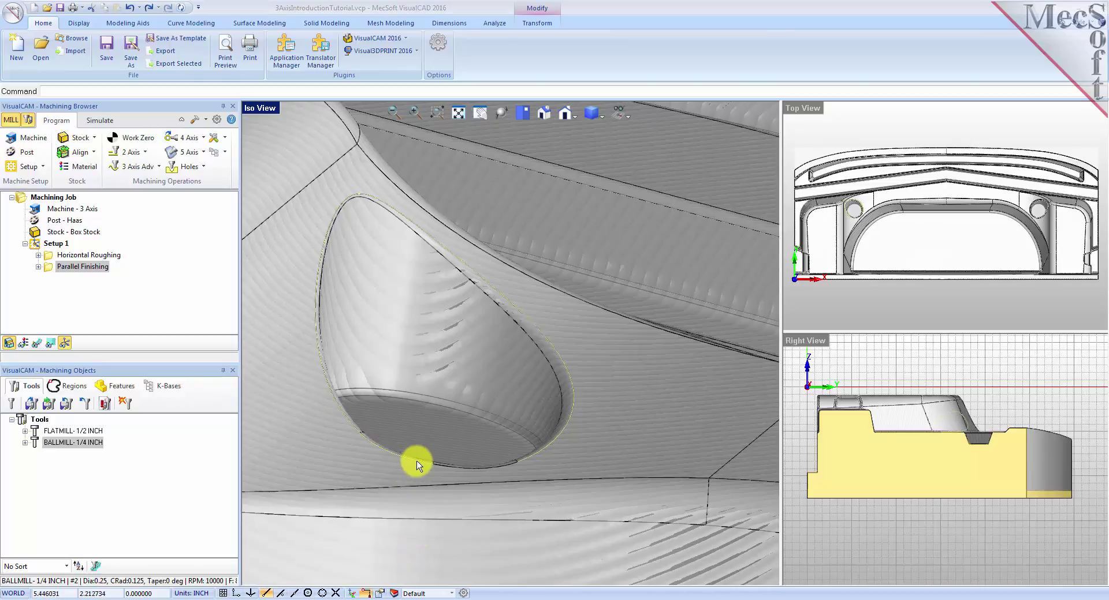
pyautogui.click(417, 464)
pyautogui.click(429, 504)
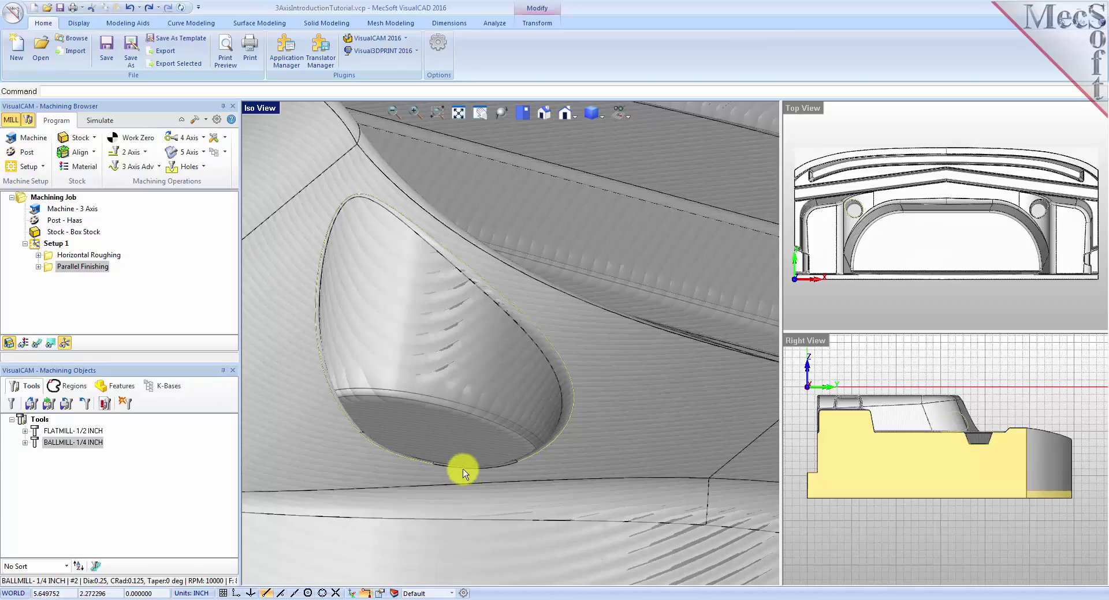
pyautogui.click(461, 469)
pyautogui.click(484, 507)
# Step: Add the rim edges of the matching pocket at the part's other end and accept the region selection
pyautogui.moveTo(378, 462); pyautogui.dragTo(551, 332, button='right')
pyautogui.click(552, 332)
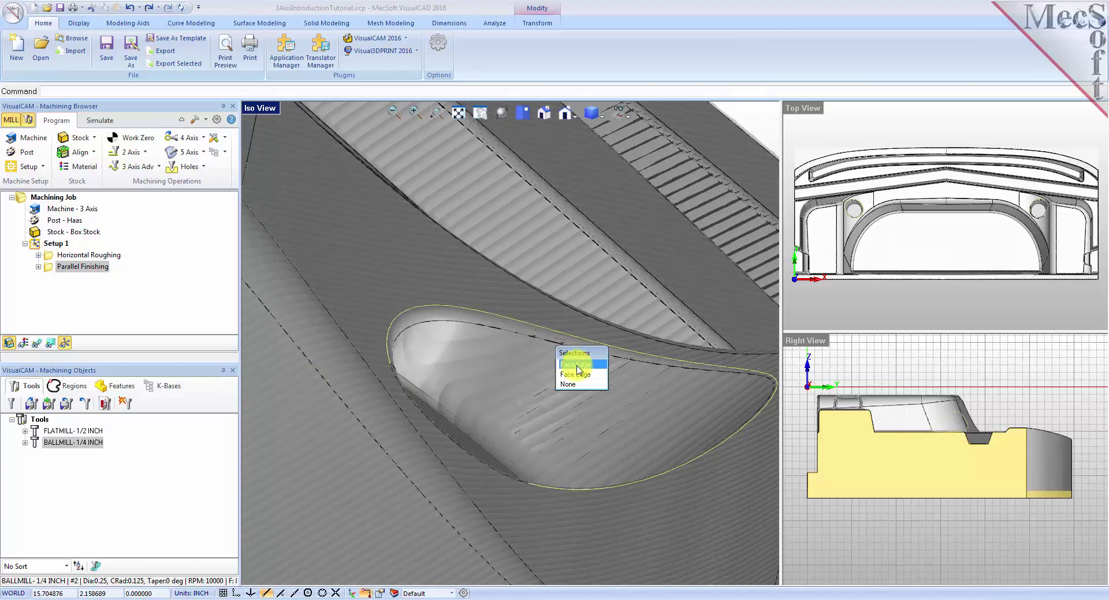
pyautogui.click(575, 368)
pyautogui.click(484, 466)
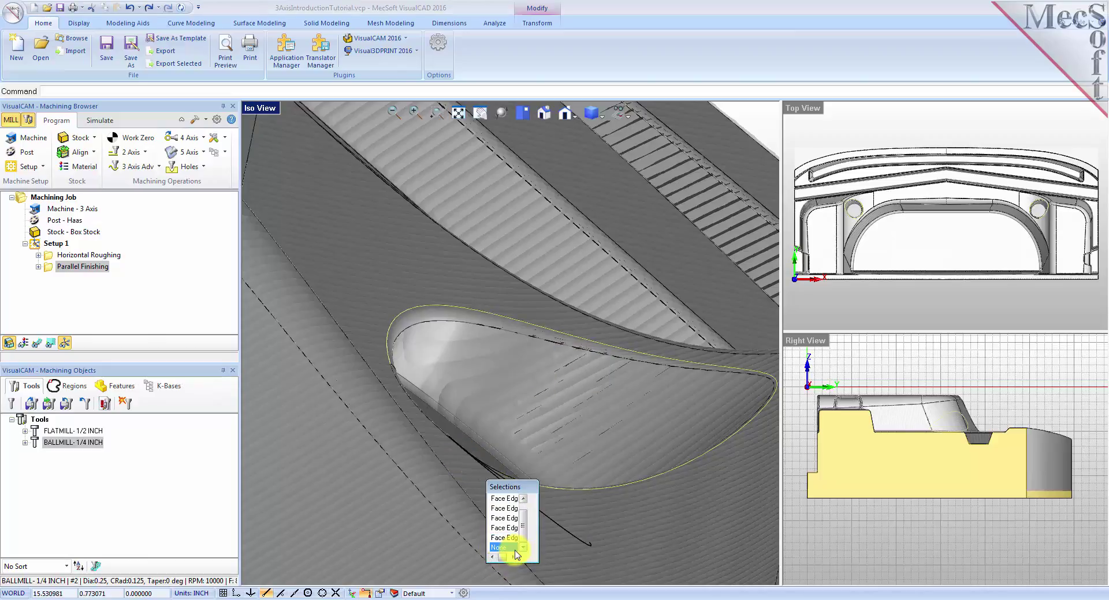
pyautogui.click(506, 546)
pyautogui.click(520, 484)
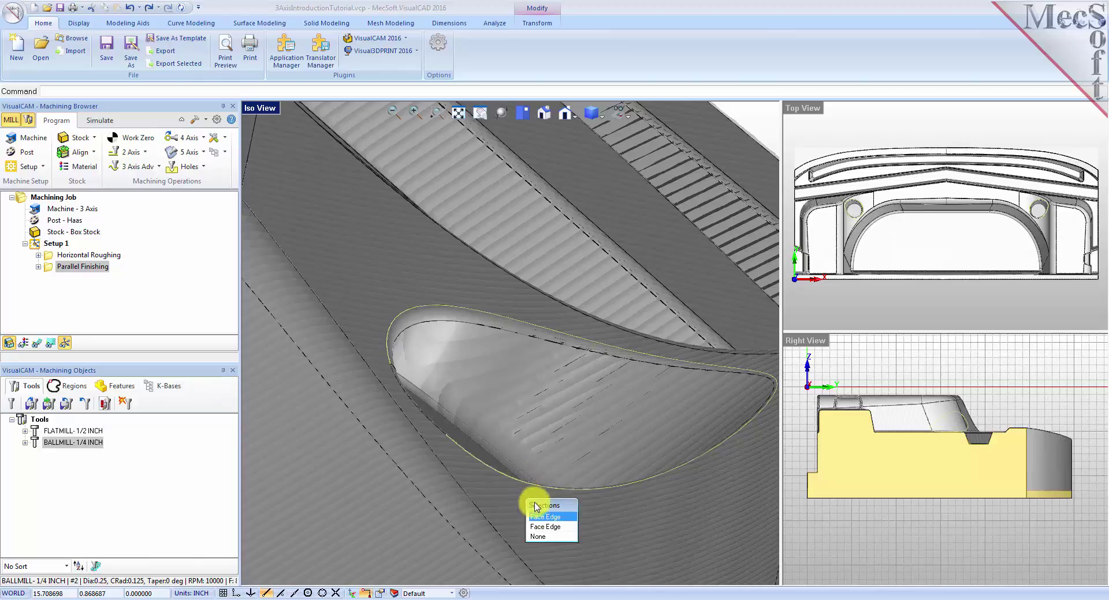
pyautogui.click(531, 522)
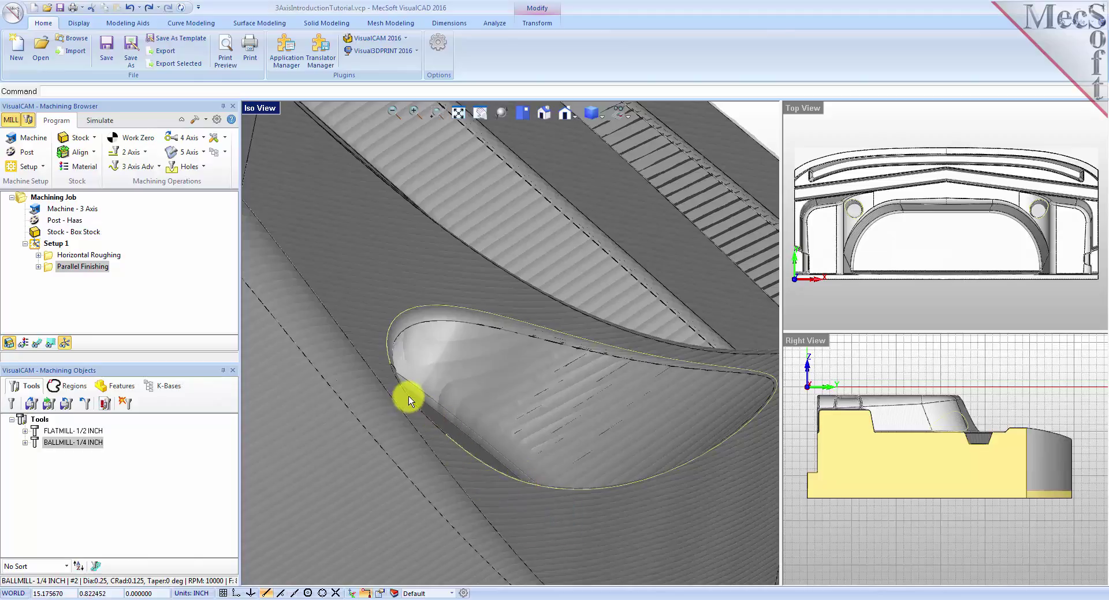
pyautogui.click(408, 400)
pyautogui.click(436, 477)
pyautogui.click(393, 376)
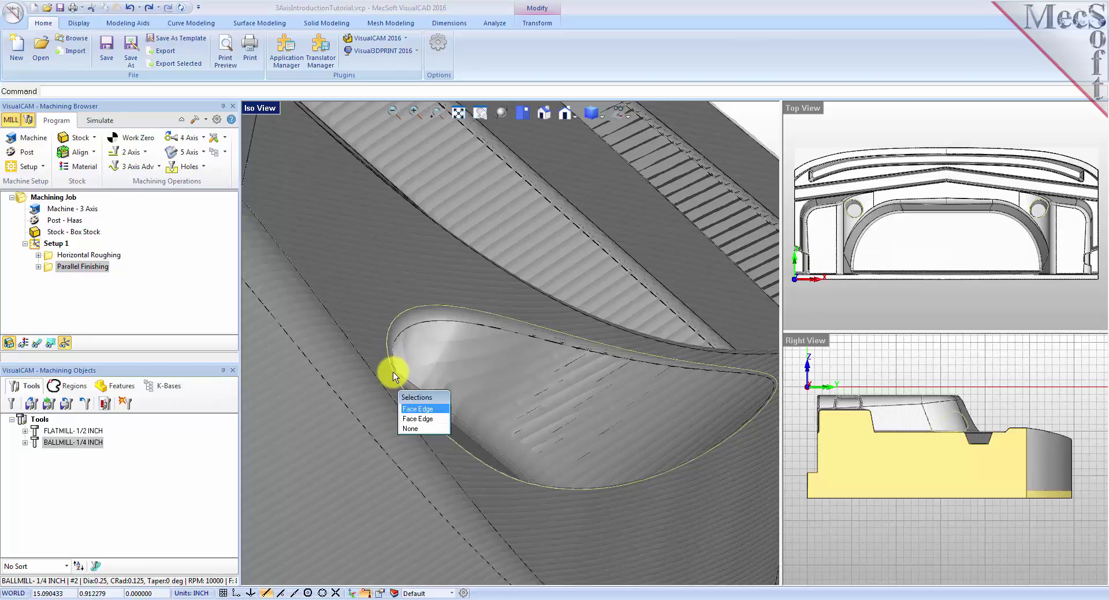
pyautogui.click(427, 409)
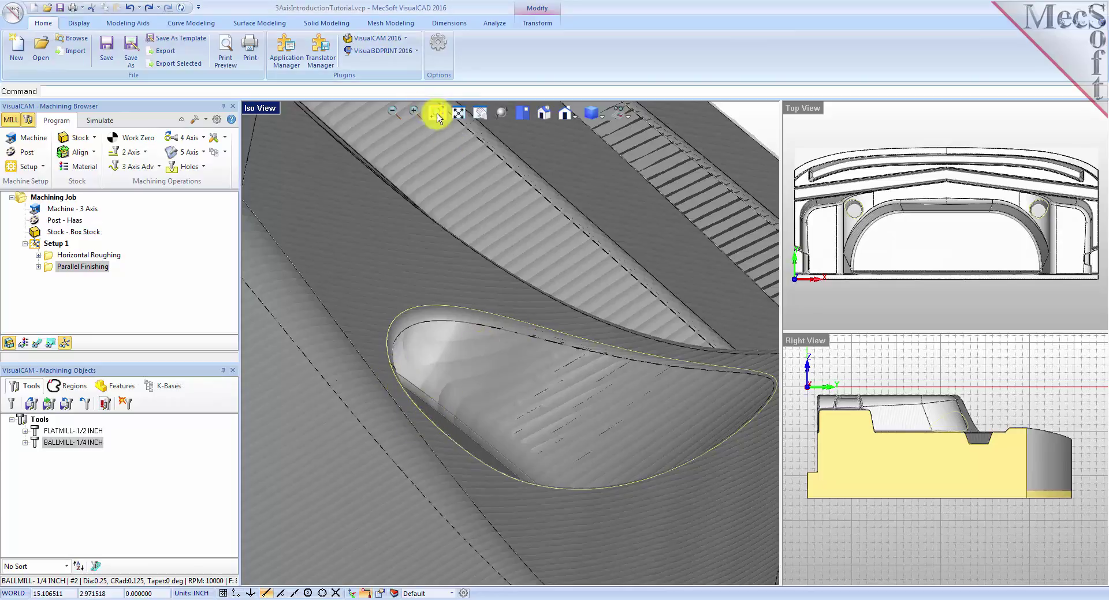
pyautogui.click(543, 115)
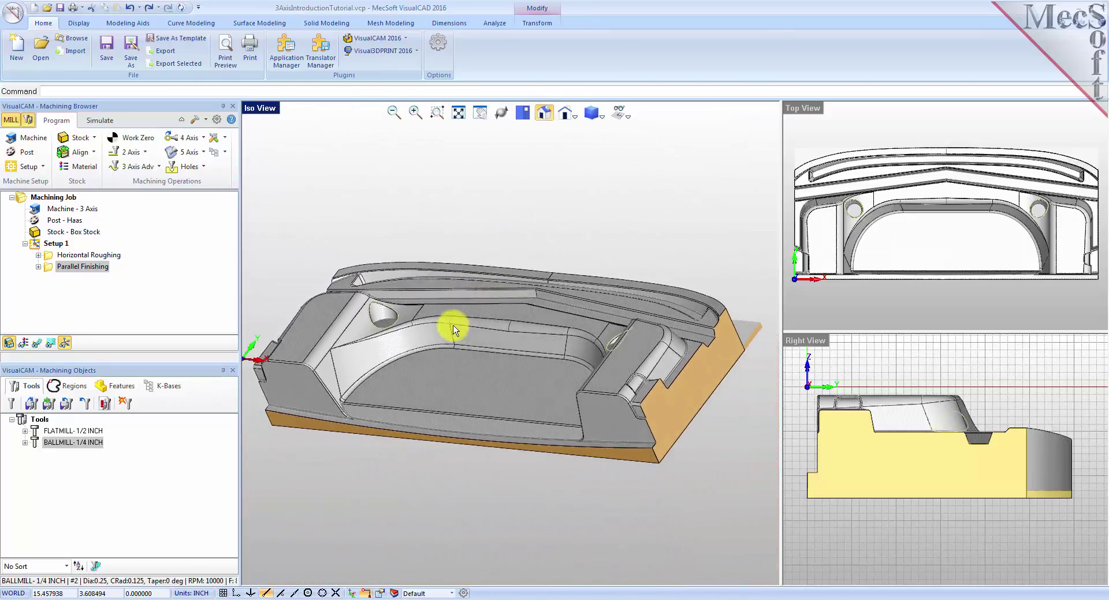
pyautogui.scroll(4, 436, 266)
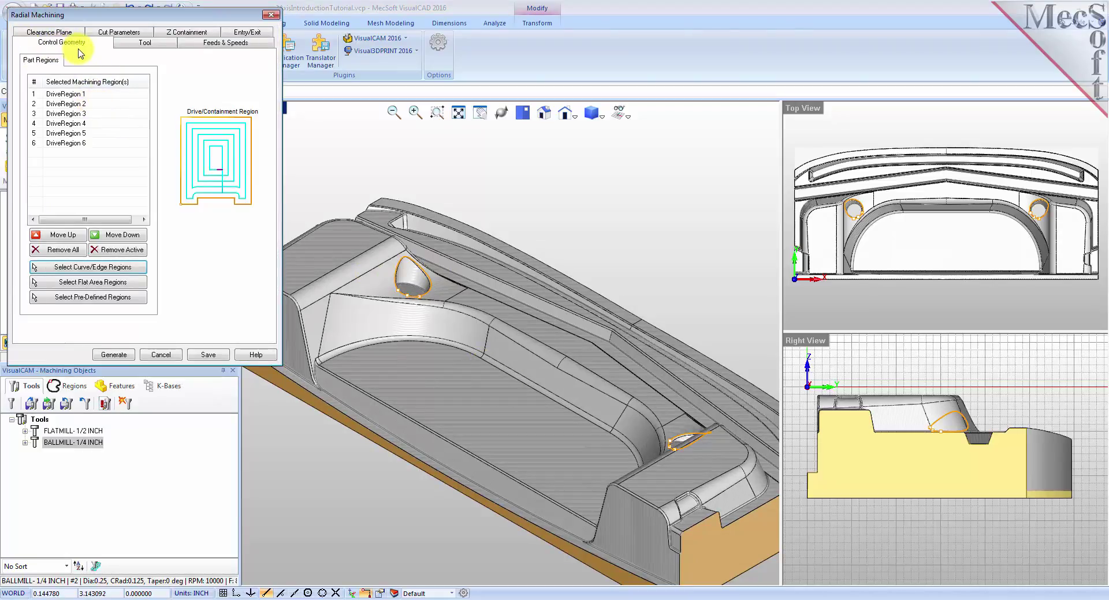
# Step: Assign the BALLMILL- 1/4 INCH tool to the Radial Machining operation and set the stepover to 15% of the tool diameter
pyautogui.click(152, 44)
pyautogui.click(57, 87)
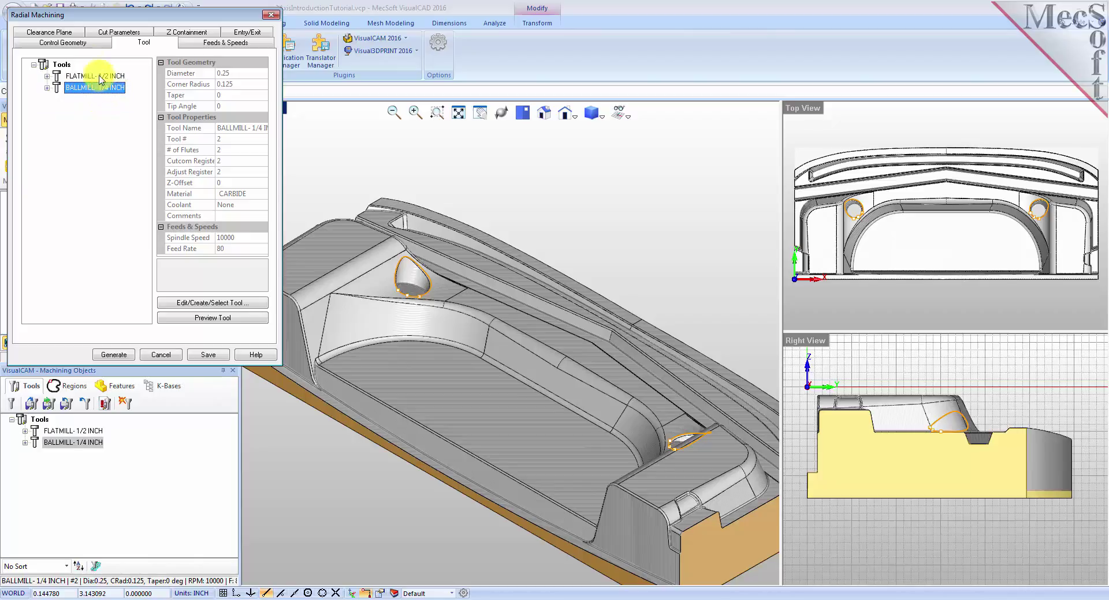
pyautogui.click(104, 32)
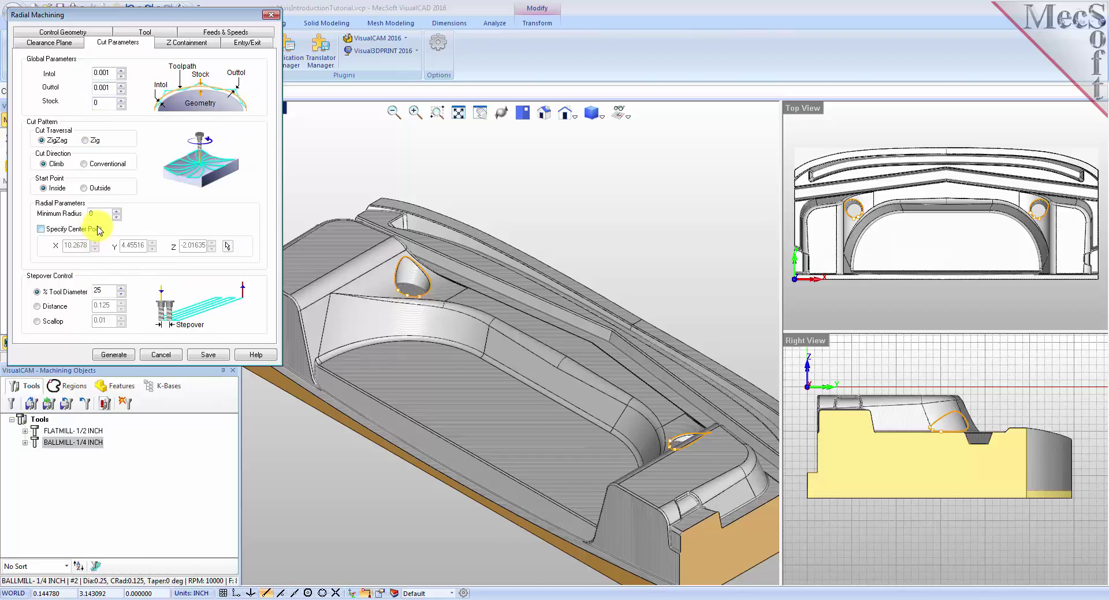
pyautogui.moveTo(109, 291); pyautogui.dragTo(85, 296)
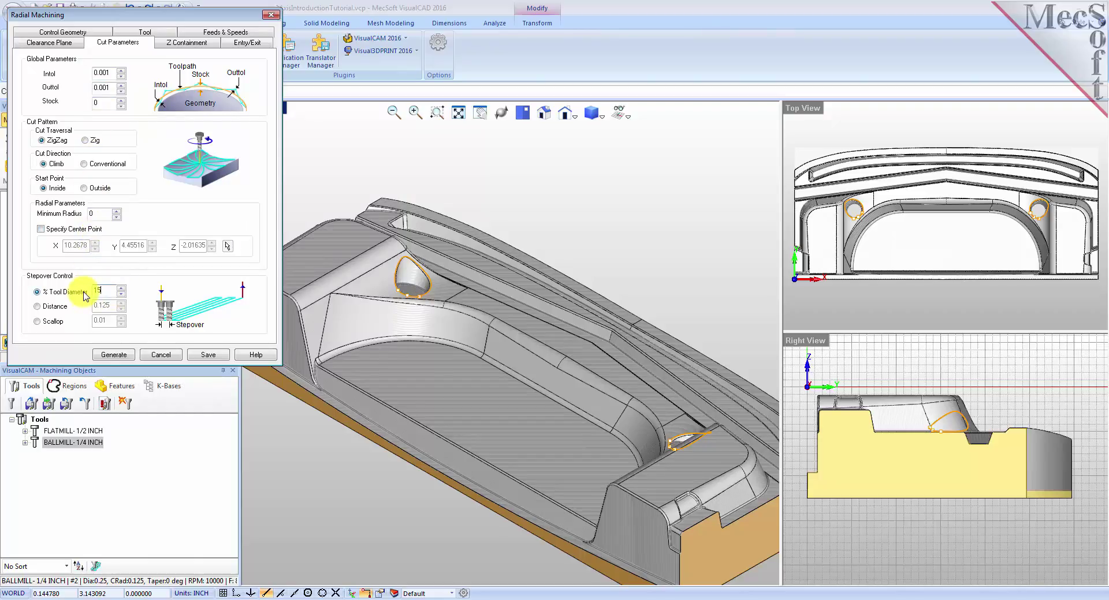
# Step: Generate the Radial Machining operation, then display and inspect its toolpath in both pockets
pyautogui.click(119, 355)
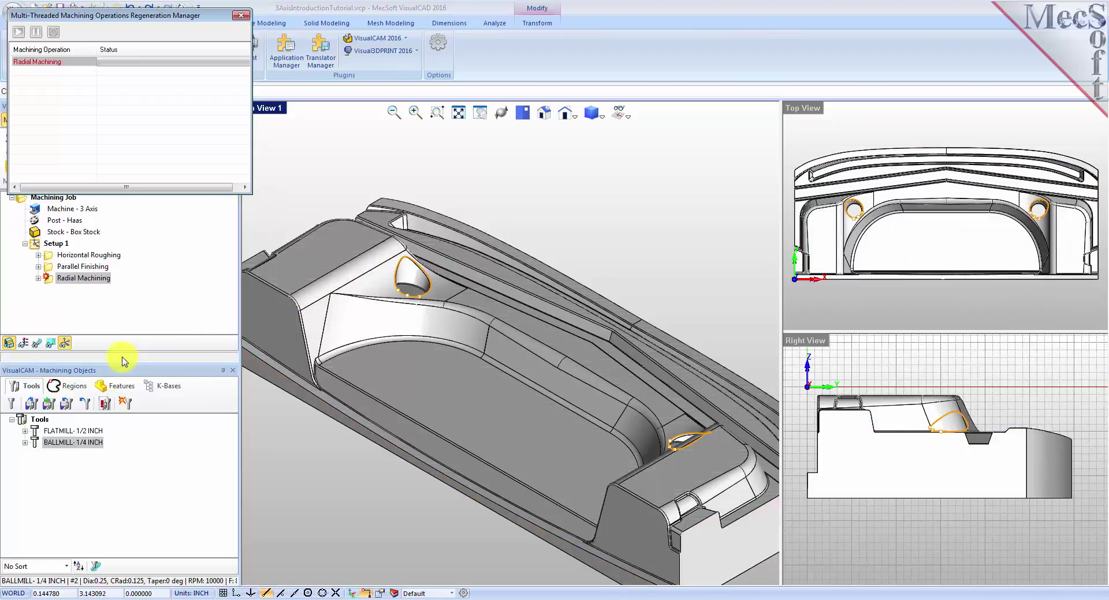
pyautogui.click(38, 344)
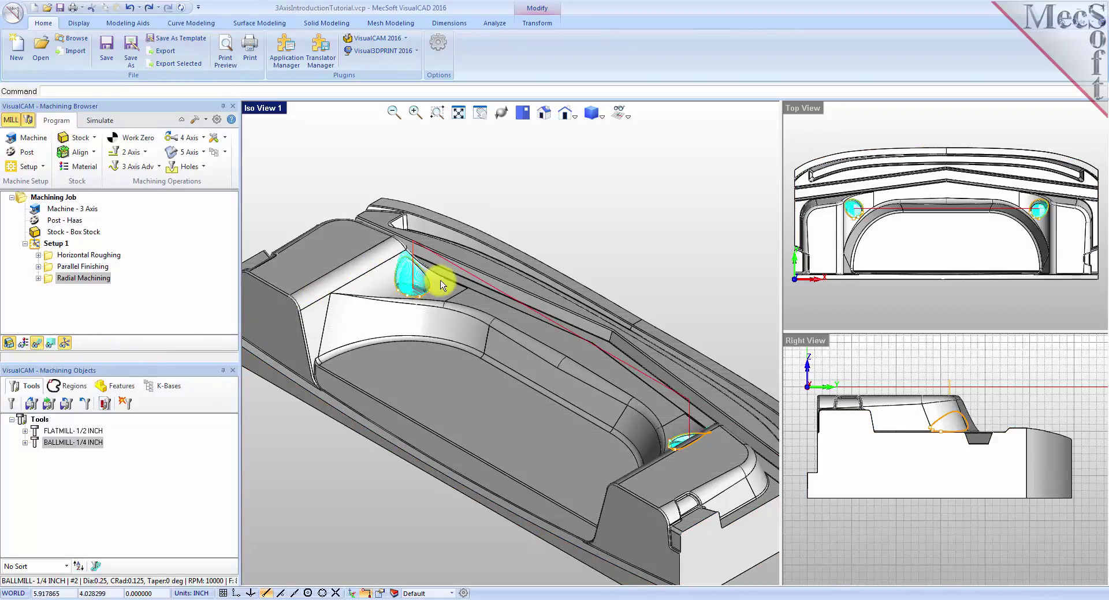
pyautogui.scroll(3, 440, 282)
pyautogui.scroll(2, 378, 274)
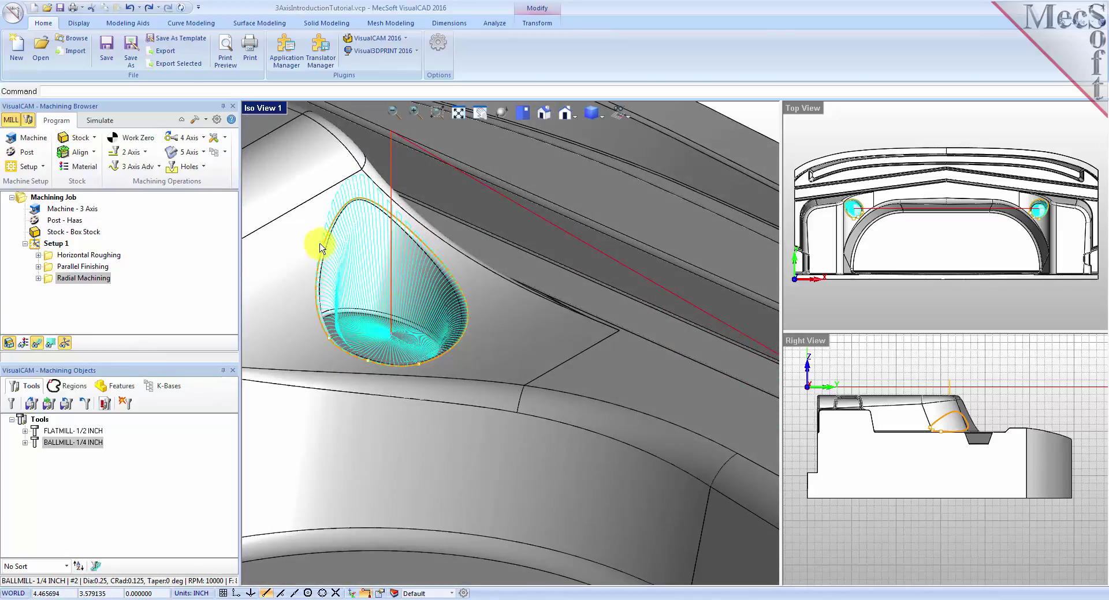
pyautogui.scroll(-5, 379, 317)
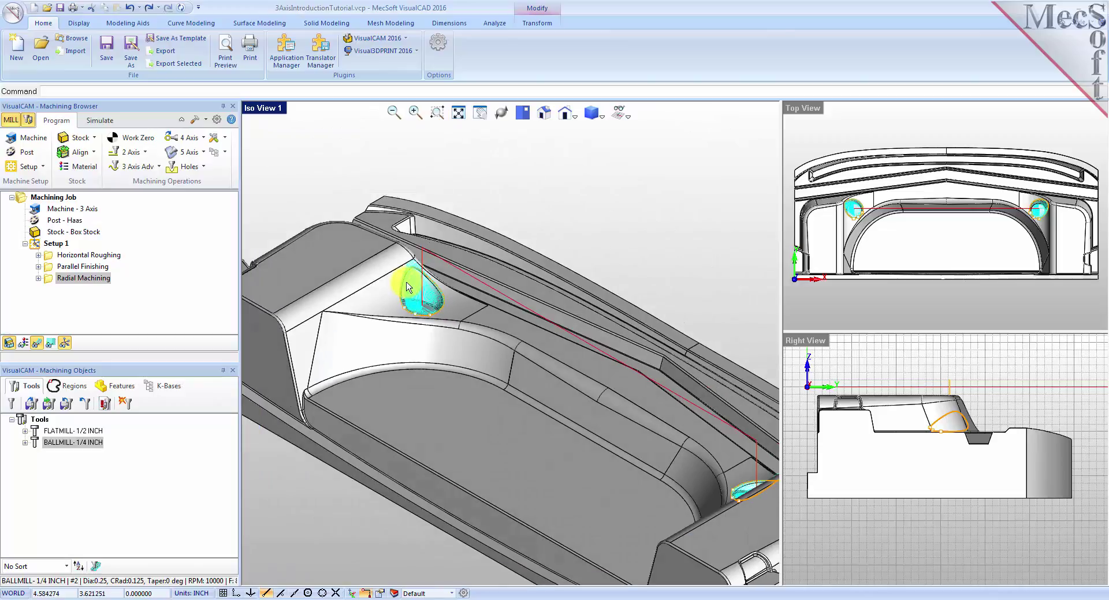
pyautogui.scroll(-1, 407, 287)
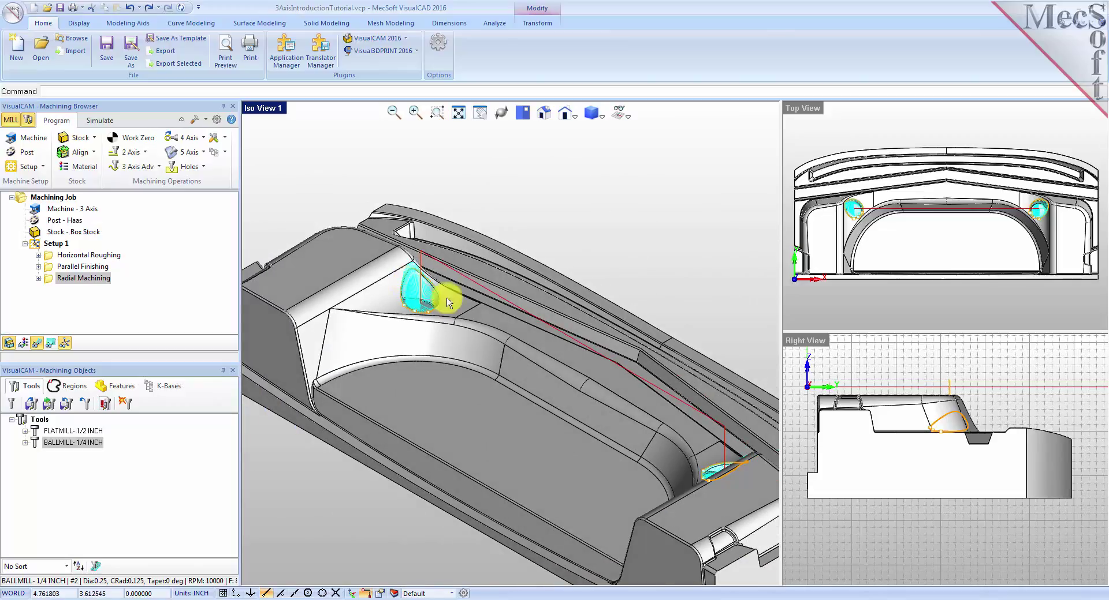
pyautogui.scroll(-2, 494, 301)
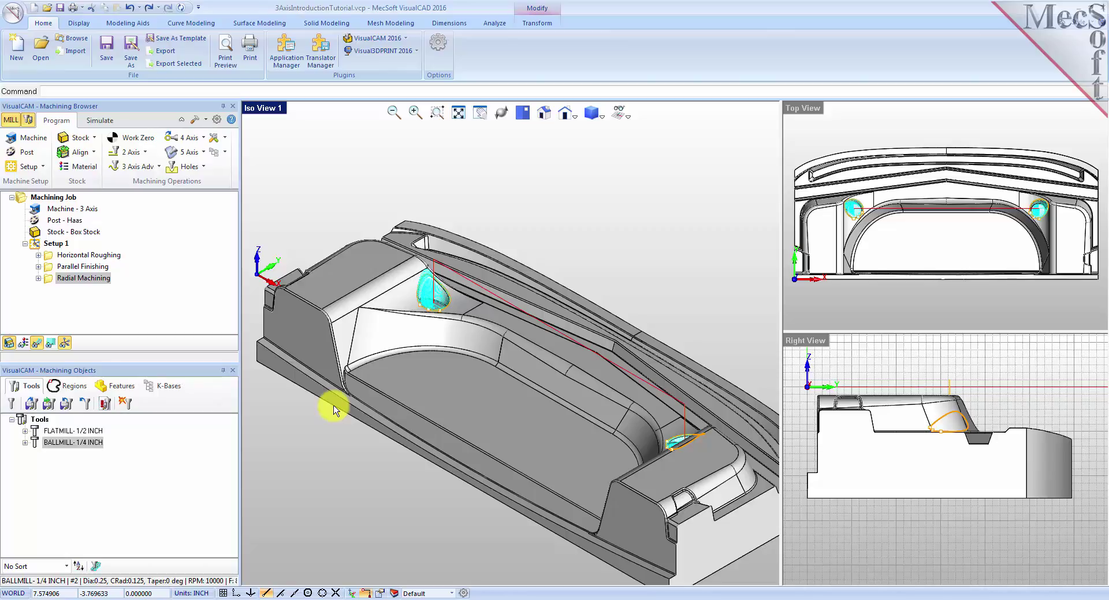
# Step: Post-process Setup 1 with the Haas post to 3AxisIntroductionTutorial_Setup 1.nc in the QuickStart folder, replacing the existing file
pyautogui.click(36, 244)
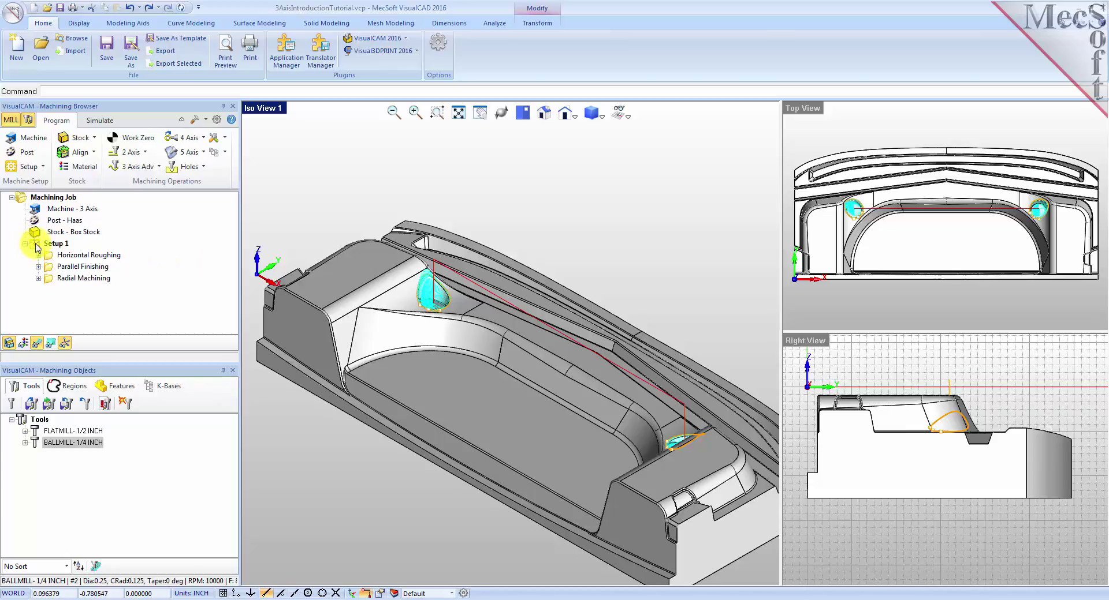
pyautogui.rightClick(36, 244)
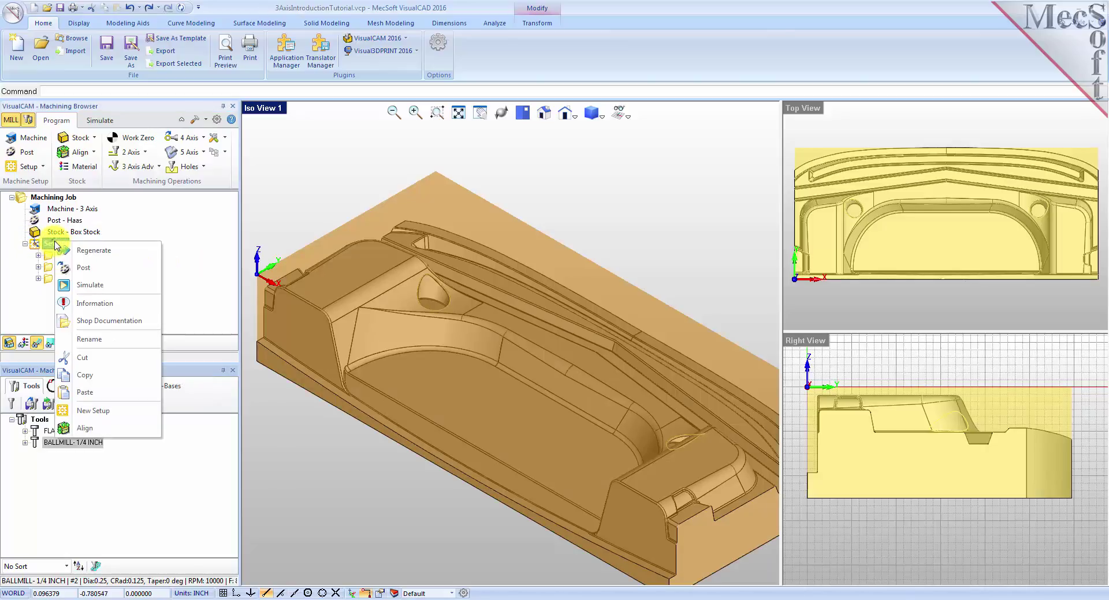
pyautogui.click(113, 266)
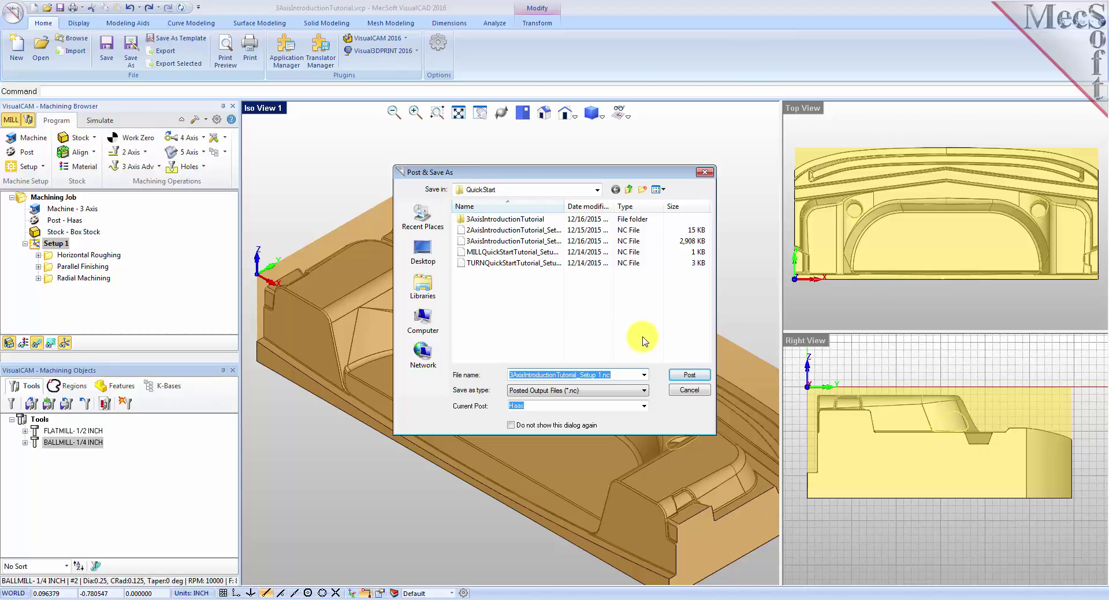
pyautogui.click(689, 375)
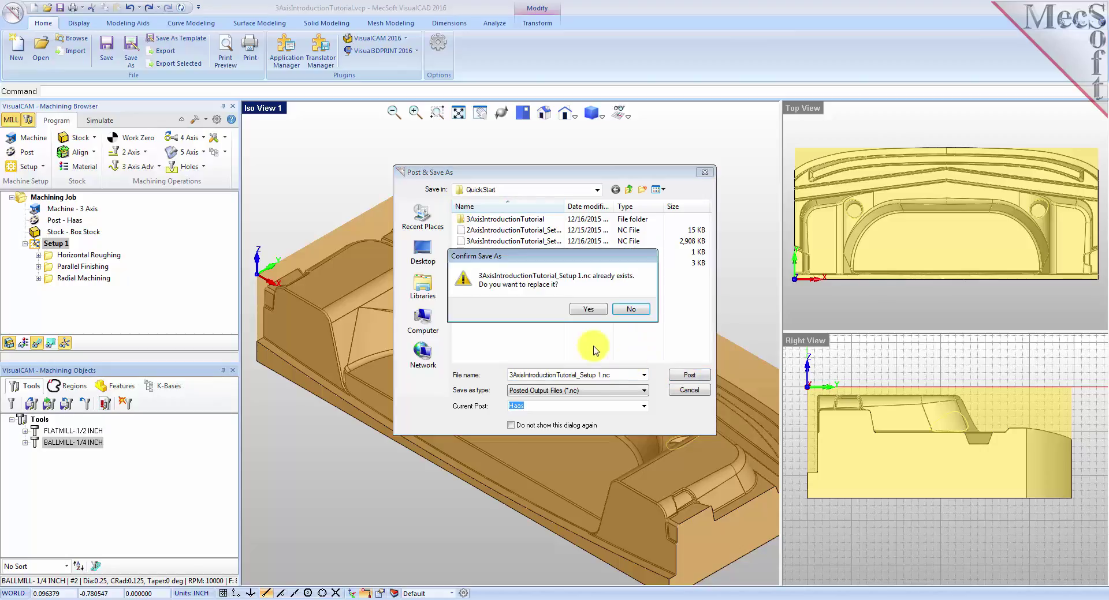
pyautogui.click(593, 312)
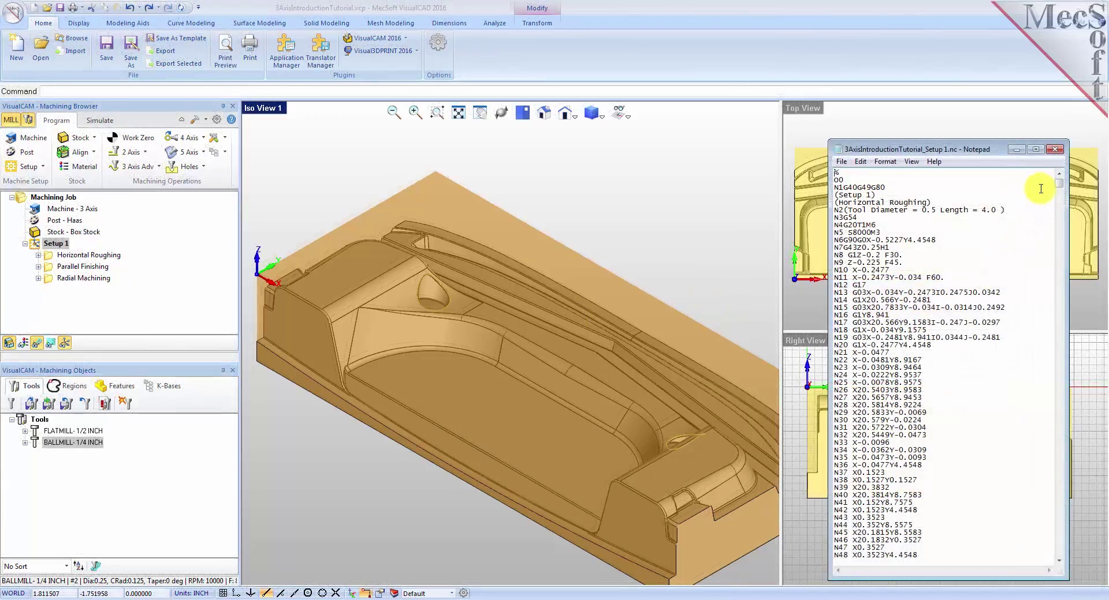
# Step: Review the start of the posted G-code, highlighting the N13 arc move, and close the file
pyautogui.moveTo(1061, 189); pyautogui.dragTo(1064, 161)
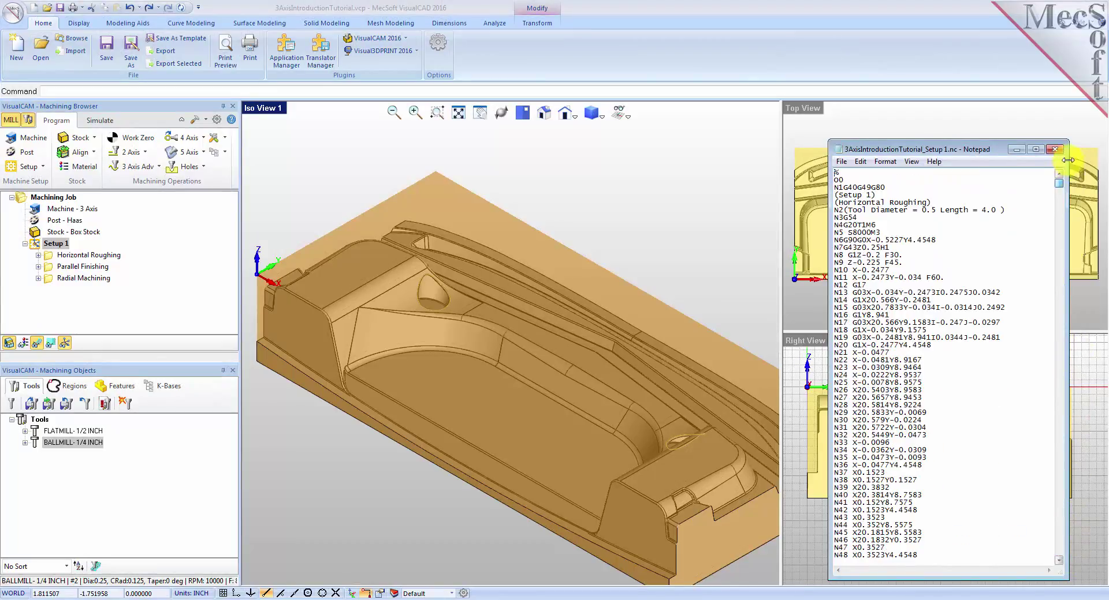
pyautogui.moveTo(939, 238); pyautogui.dragTo(834, 240)
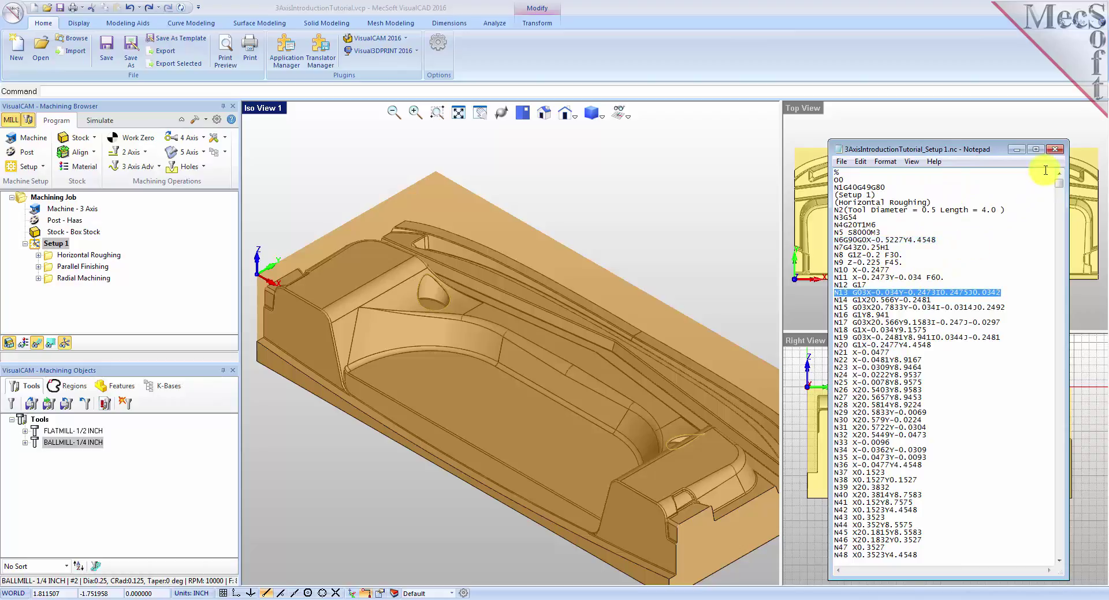
pyautogui.click(1054, 149)
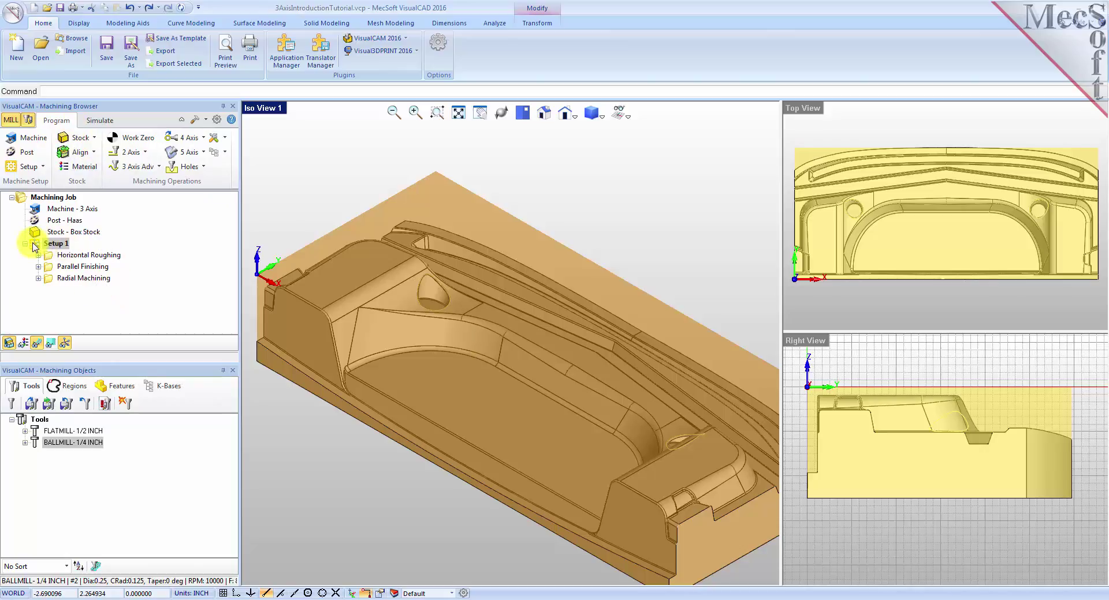
# Step: Display the machining operations information for Setup 1, check the cut feeds and machine times, and close it
pyautogui.click(56, 245)
pyautogui.rightClick(65, 249)
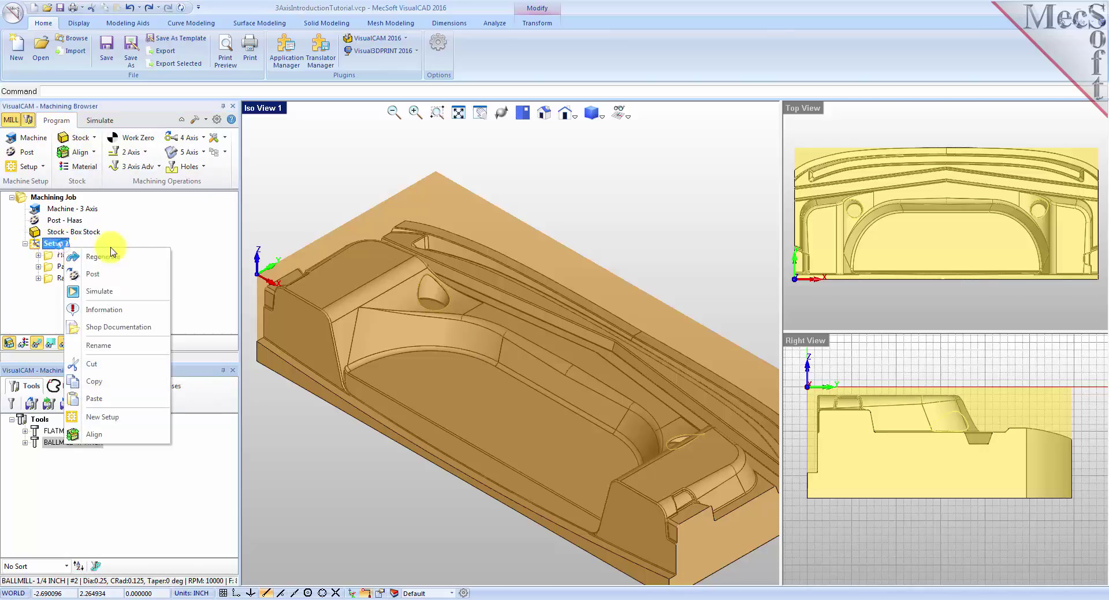
pyautogui.click(157, 313)
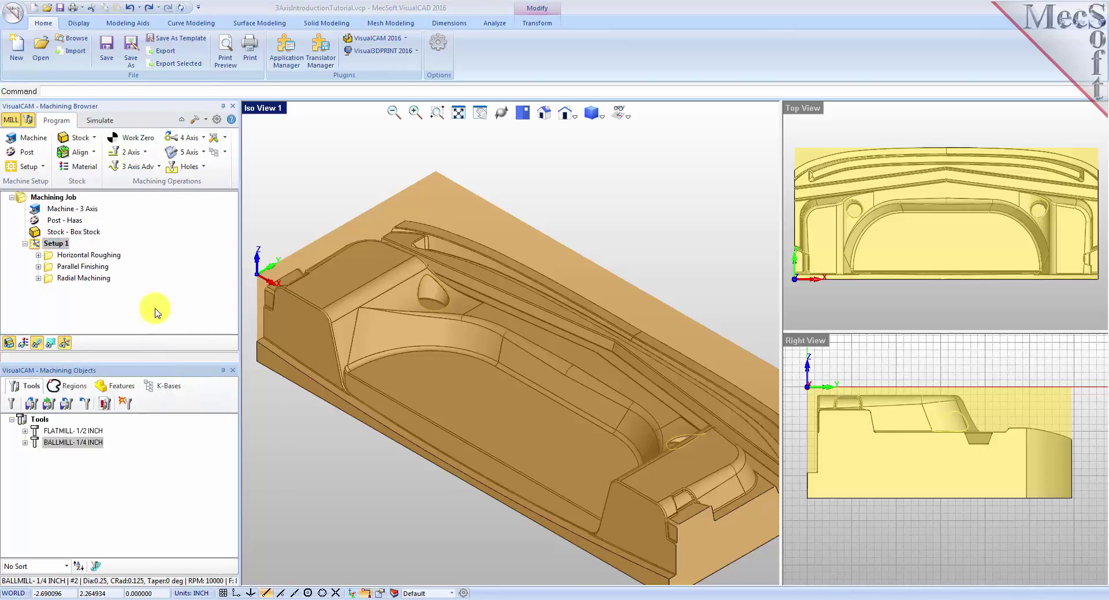
pyautogui.moveTo(159, 21); pyautogui.dragTo(315, 162)
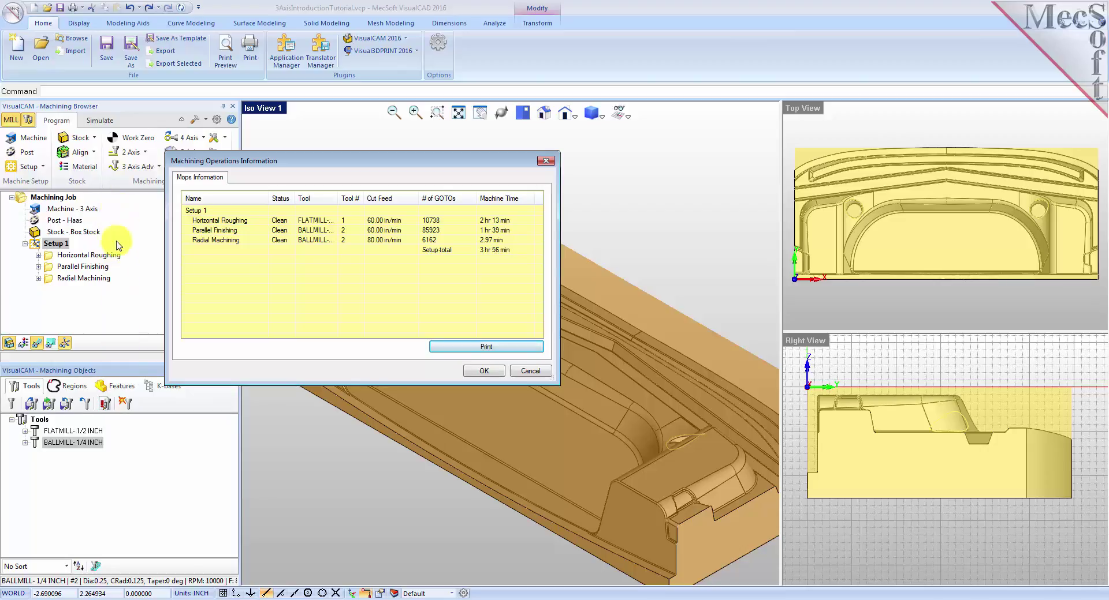
pyautogui.click(486, 371)
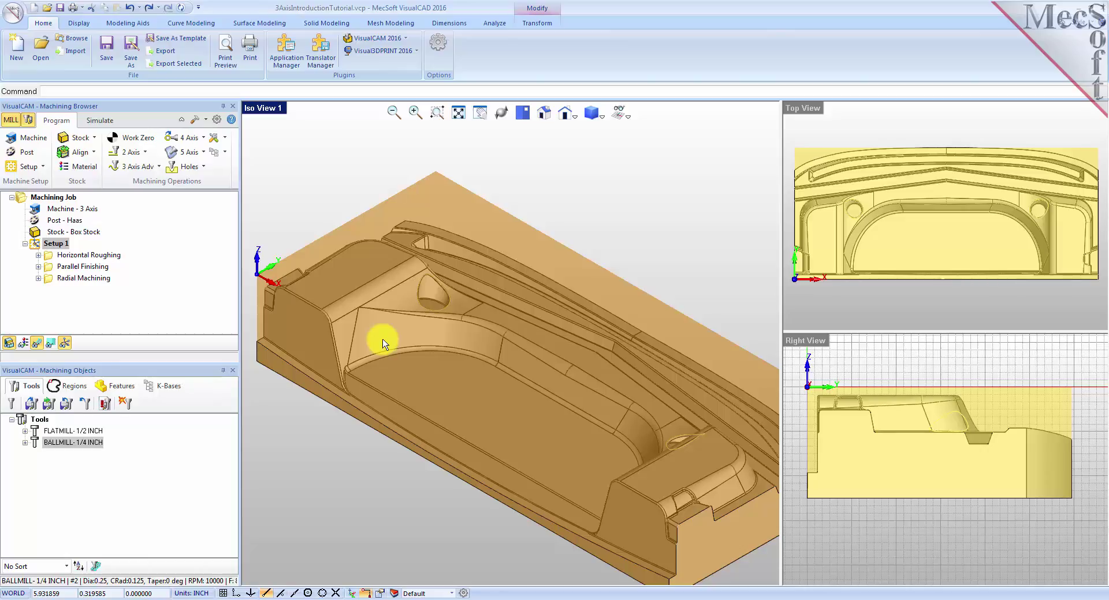
# Step: Save Setup 1's shop documentation as 3AxisIntroductionTutorial.html using Template2, replacing the existing file, and review the stock dimensions on the setup sheet
pyautogui.click(42, 247)
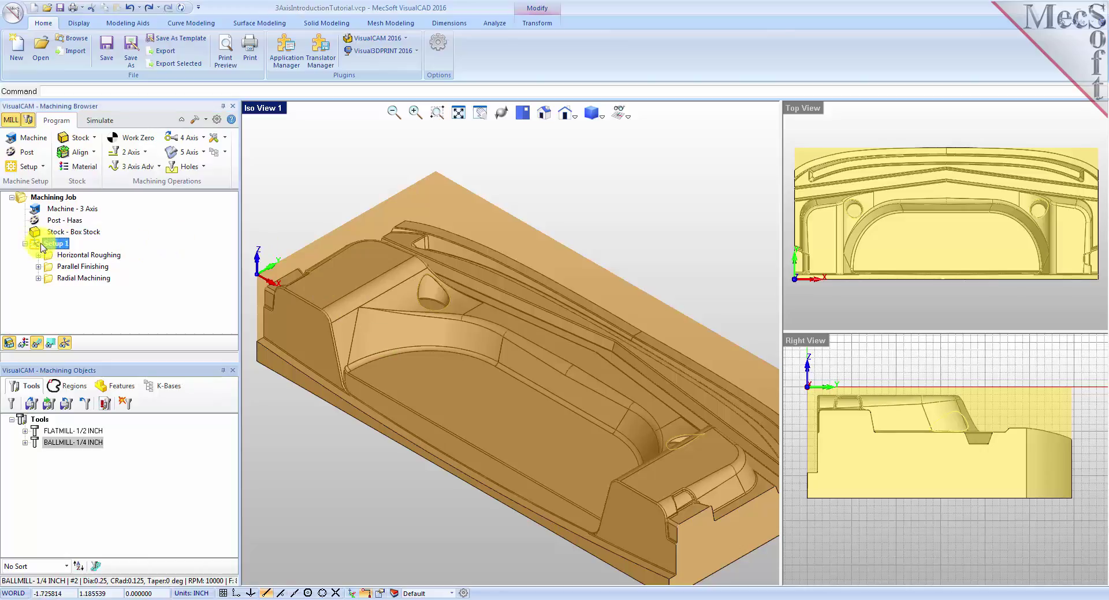
pyautogui.rightClick(57, 244)
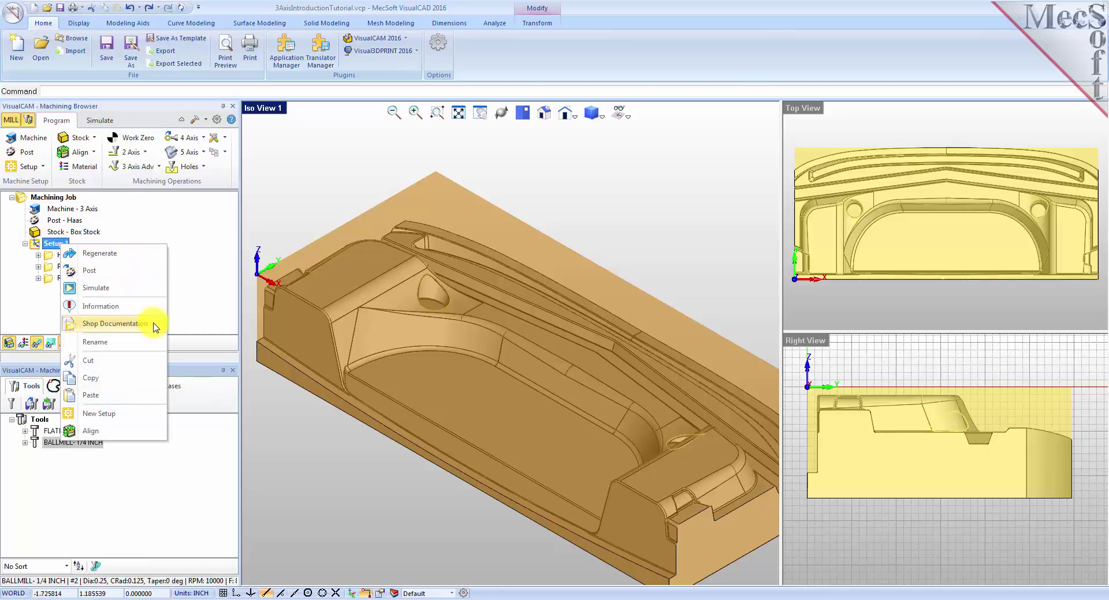
pyautogui.click(115, 324)
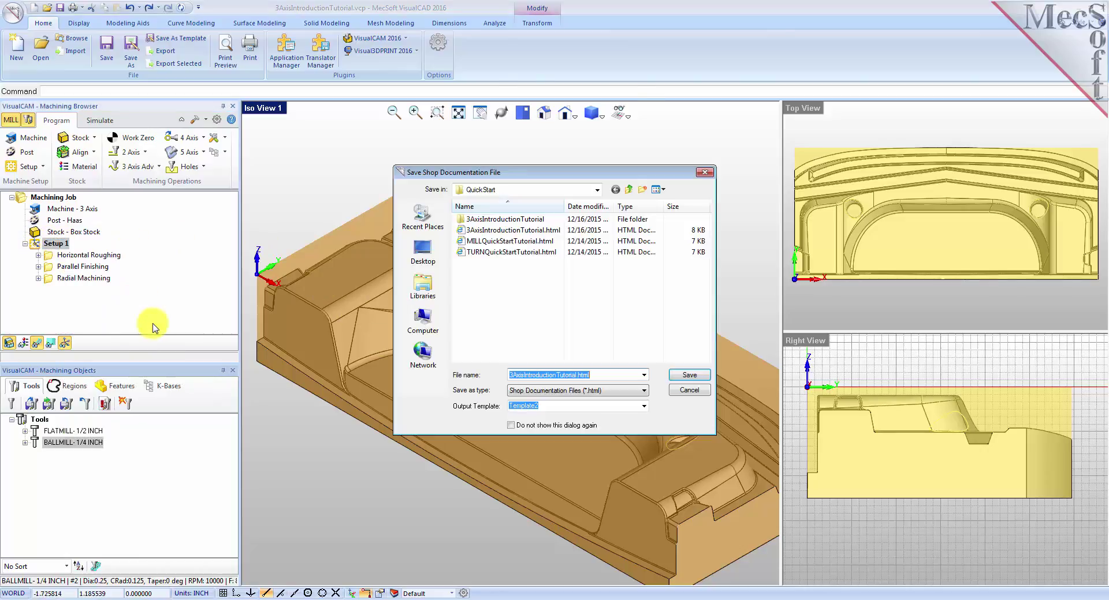
pyautogui.click(645, 409)
pyautogui.click(547, 426)
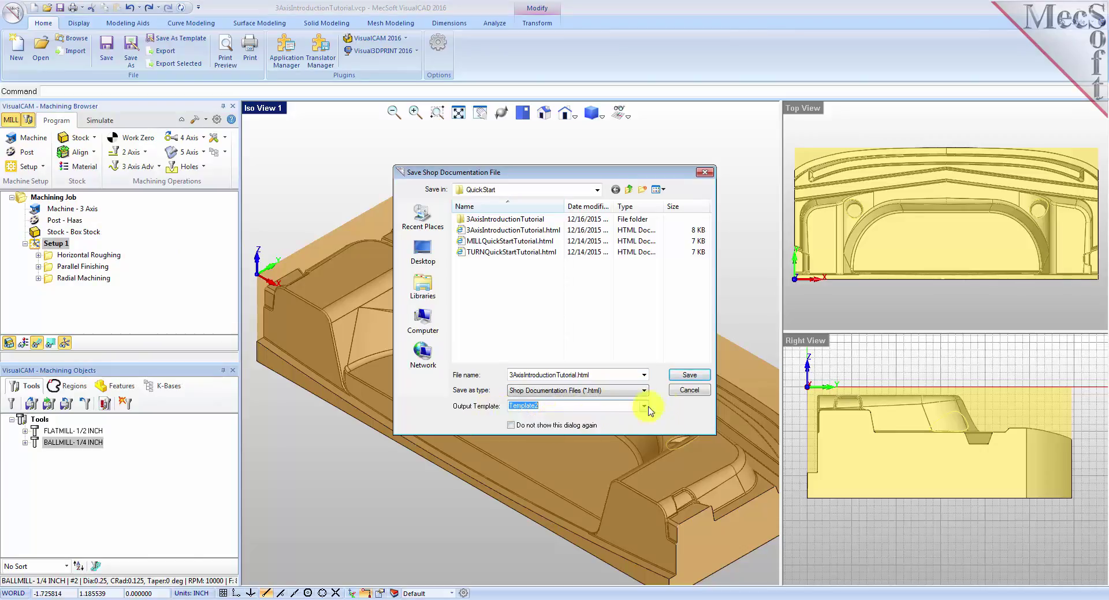
pyautogui.click(687, 376)
pyautogui.click(589, 308)
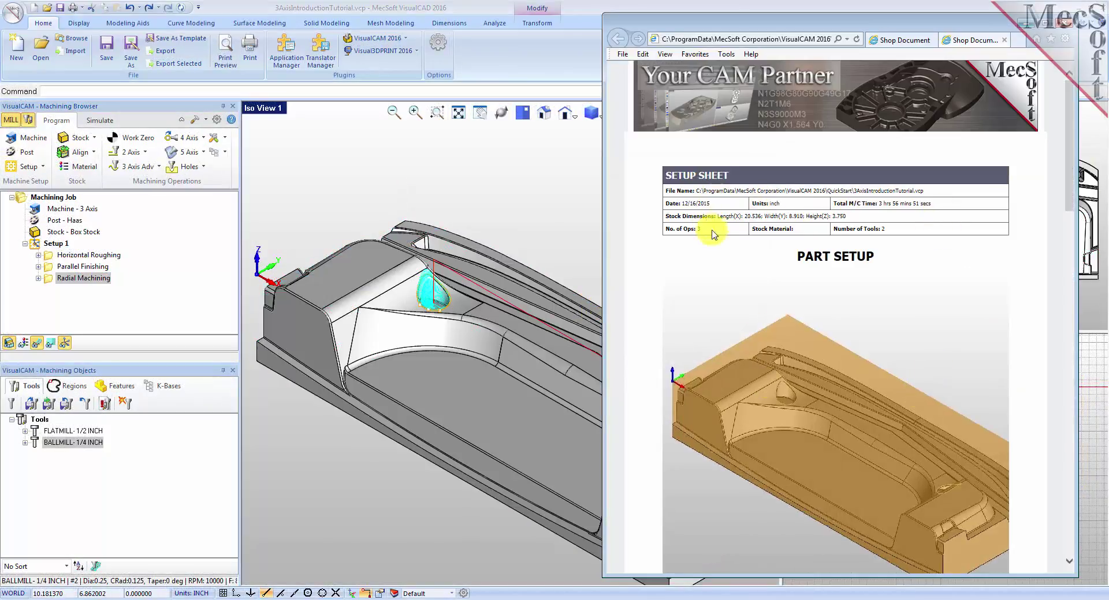
pyautogui.moveTo(846, 216); pyautogui.dragTo(683, 216)
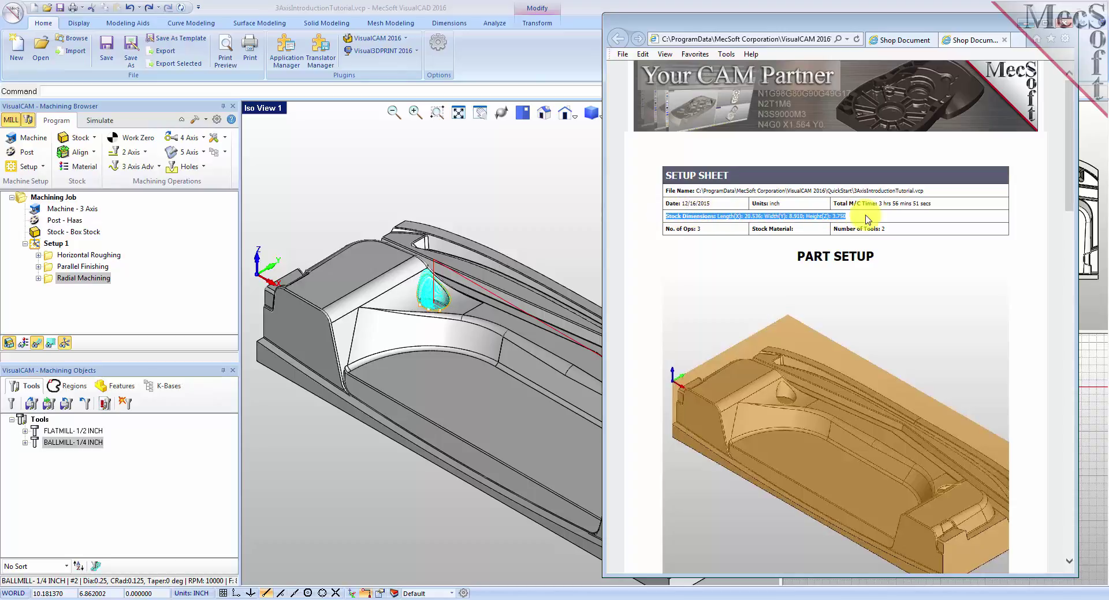
pyautogui.moveTo(1069, 137); pyautogui.dragTo(1072, 116)
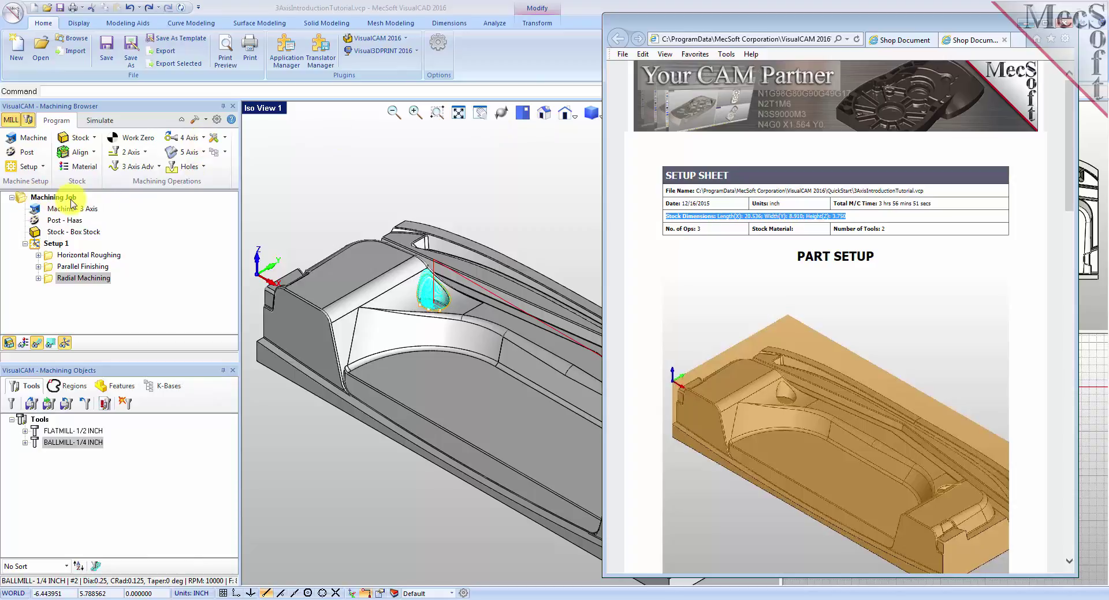